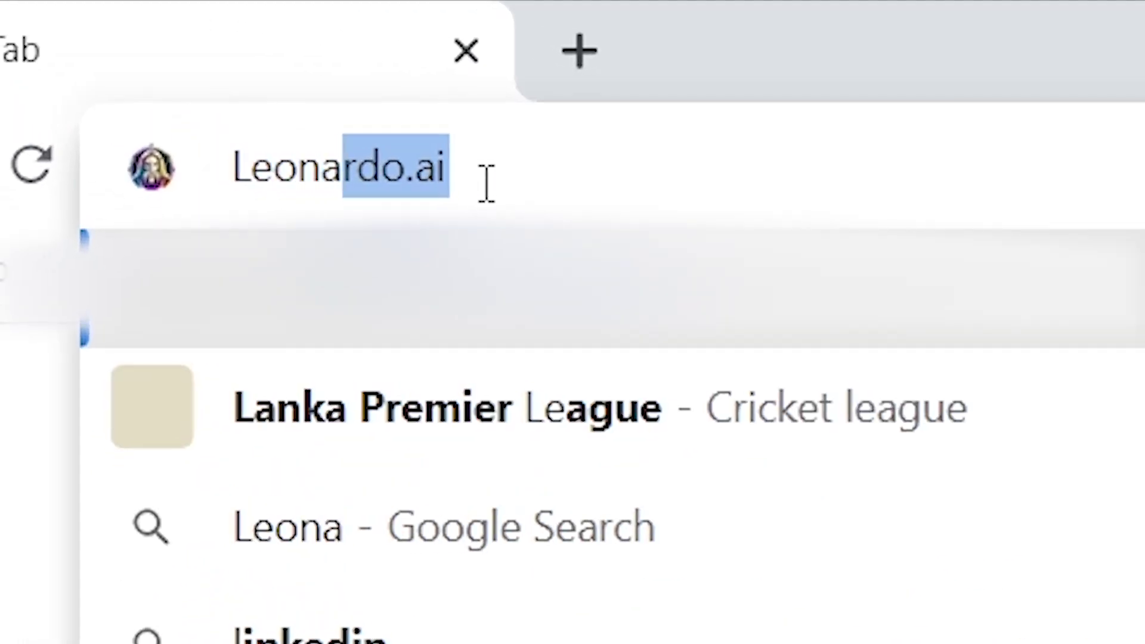
- Load leonardo.ai, join the early access list, and launch Leonardo.Ai from the welcome email
text(.ai)
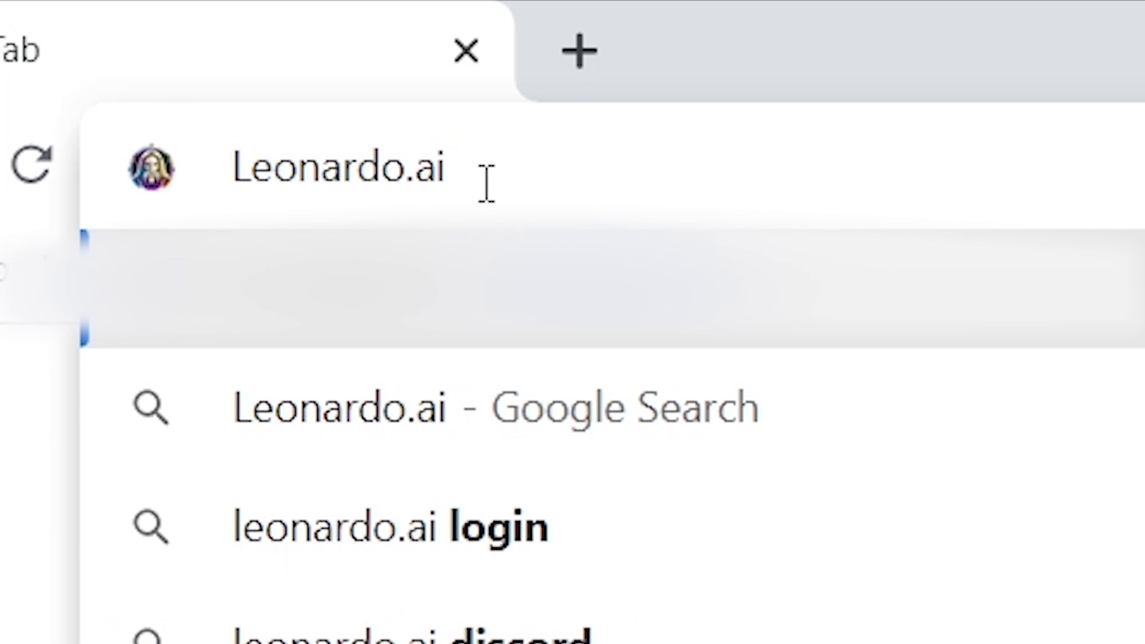
key(Return)
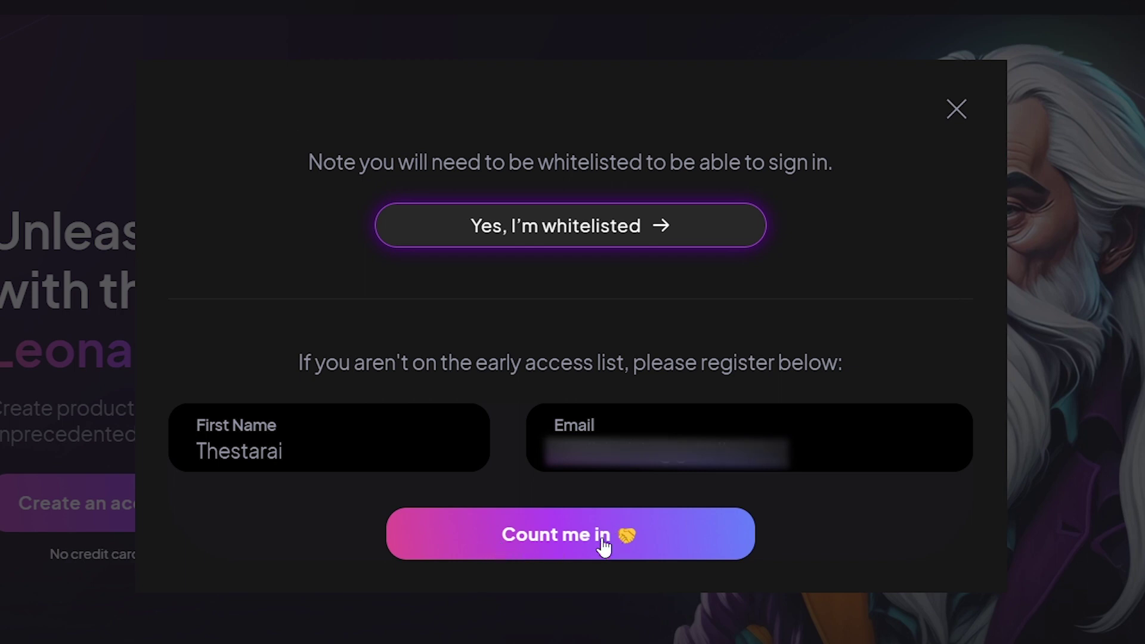
click(542, 536)
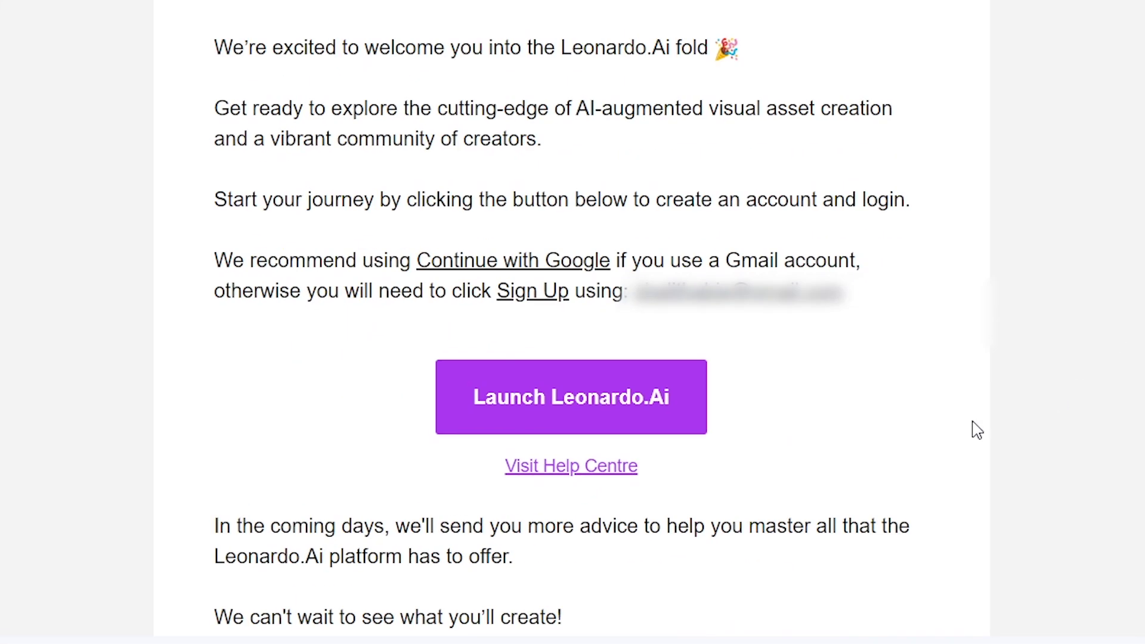
click(583, 419)
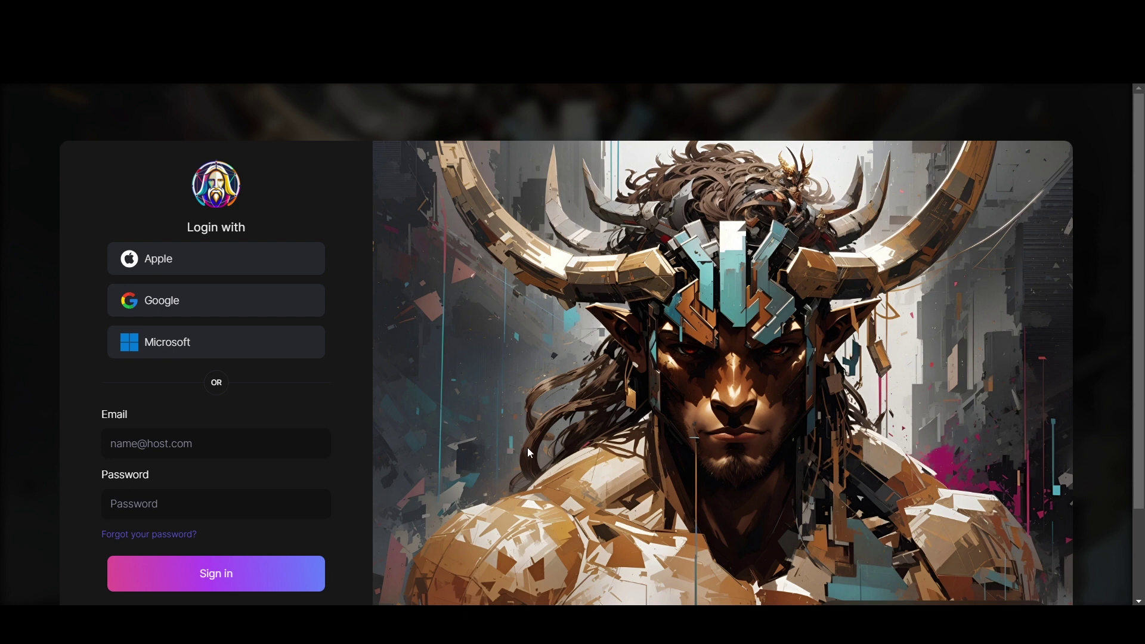
scroll(534, 449, down, 1)
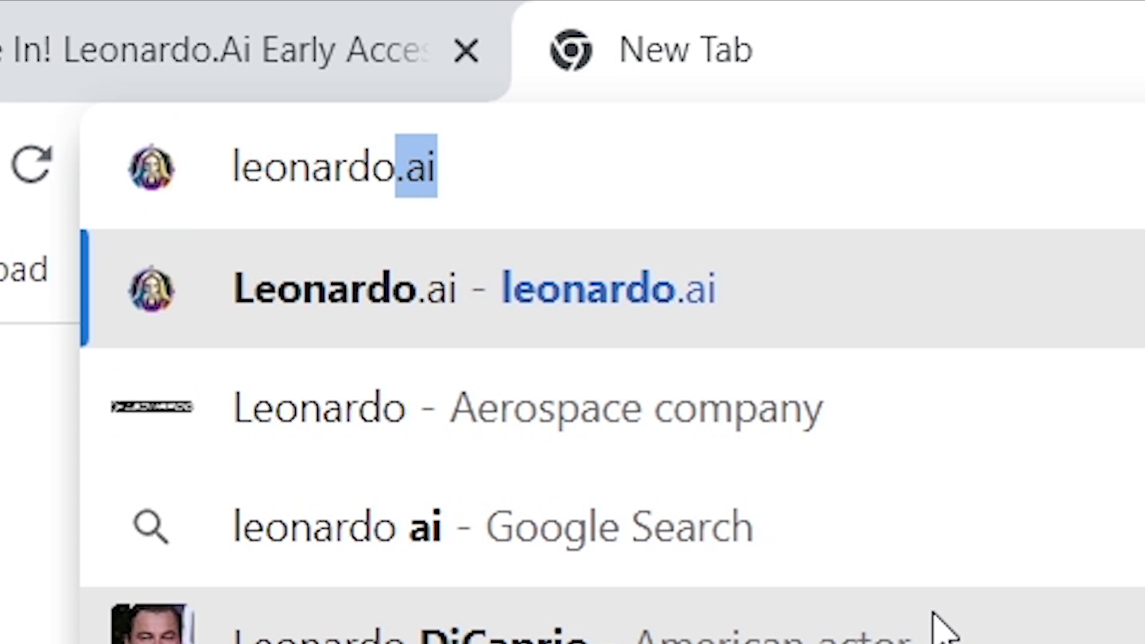
- Load leonardo.ai and choose Start using Leonardo to reach the dashboard
key(Return)
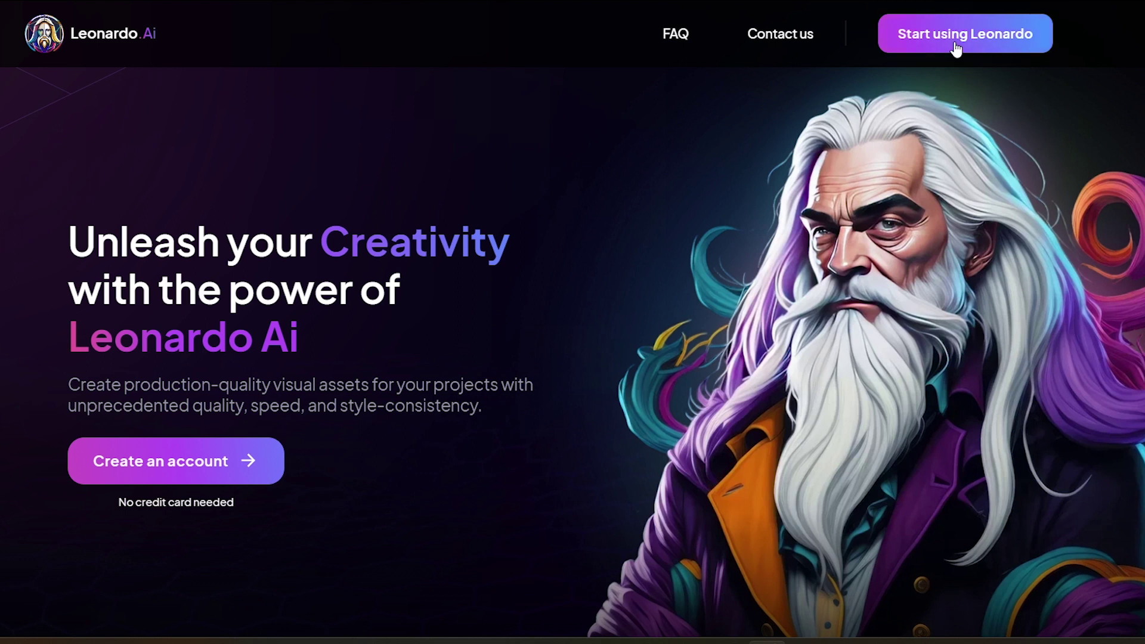
click(890, 76)
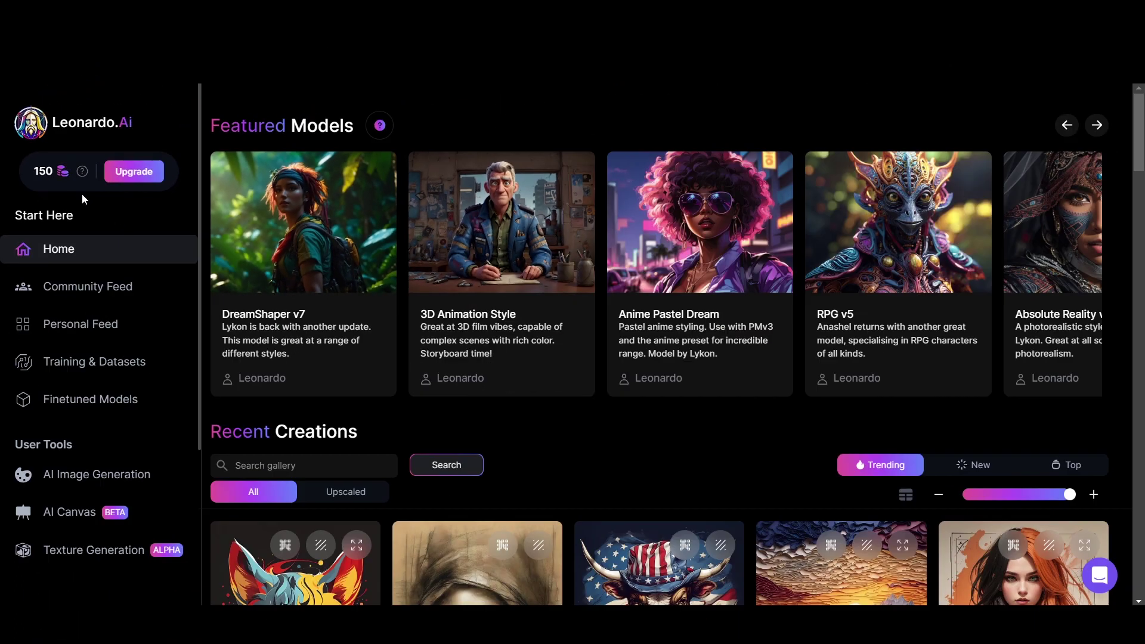
mouse_move(84, 174)
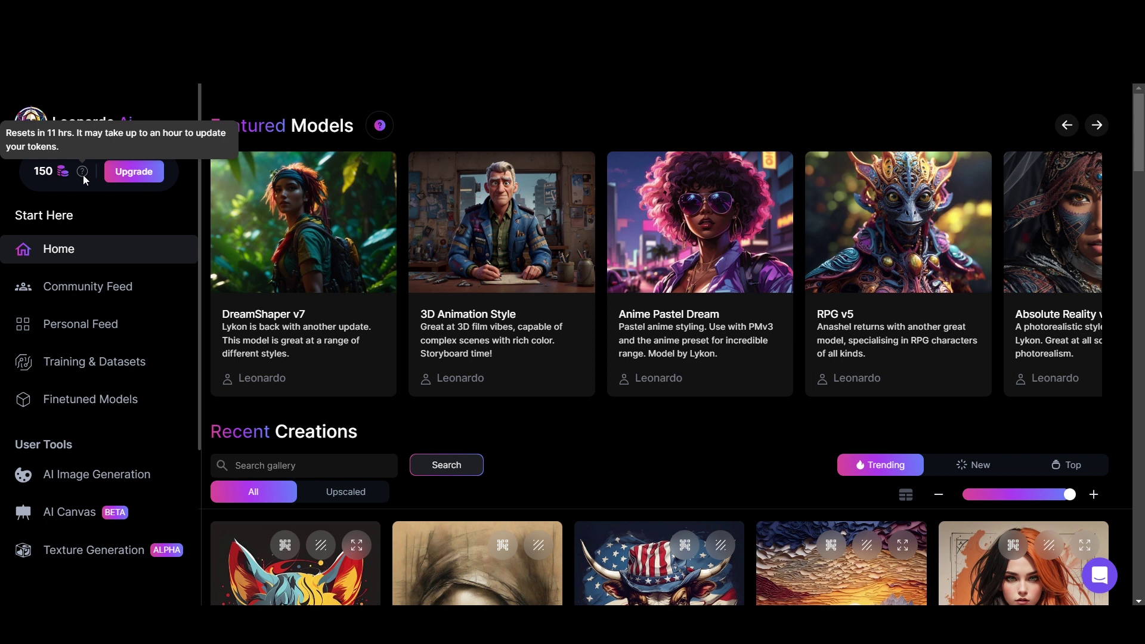
click(143, 173)
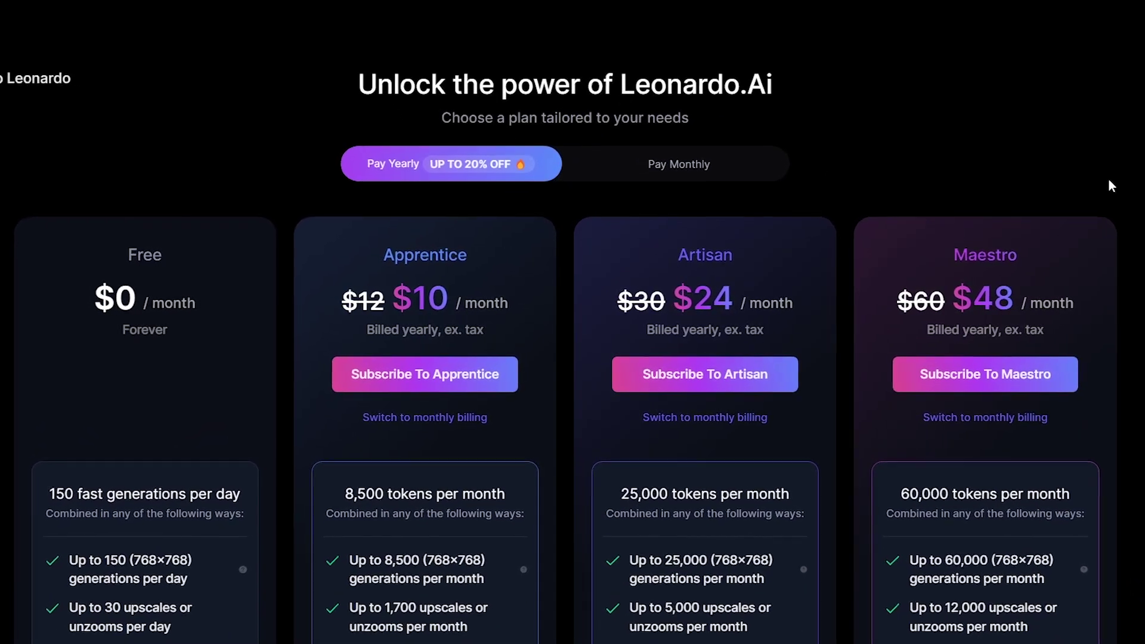
scroll(1109, 179, down, 2)
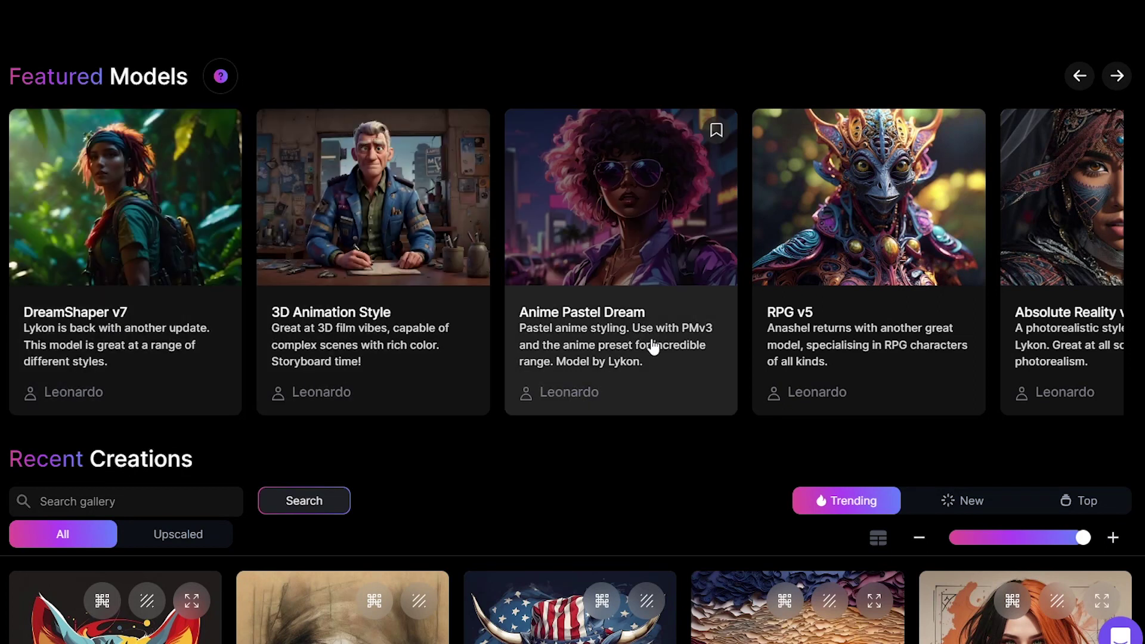
click(1117, 77)
click(1117, 78)
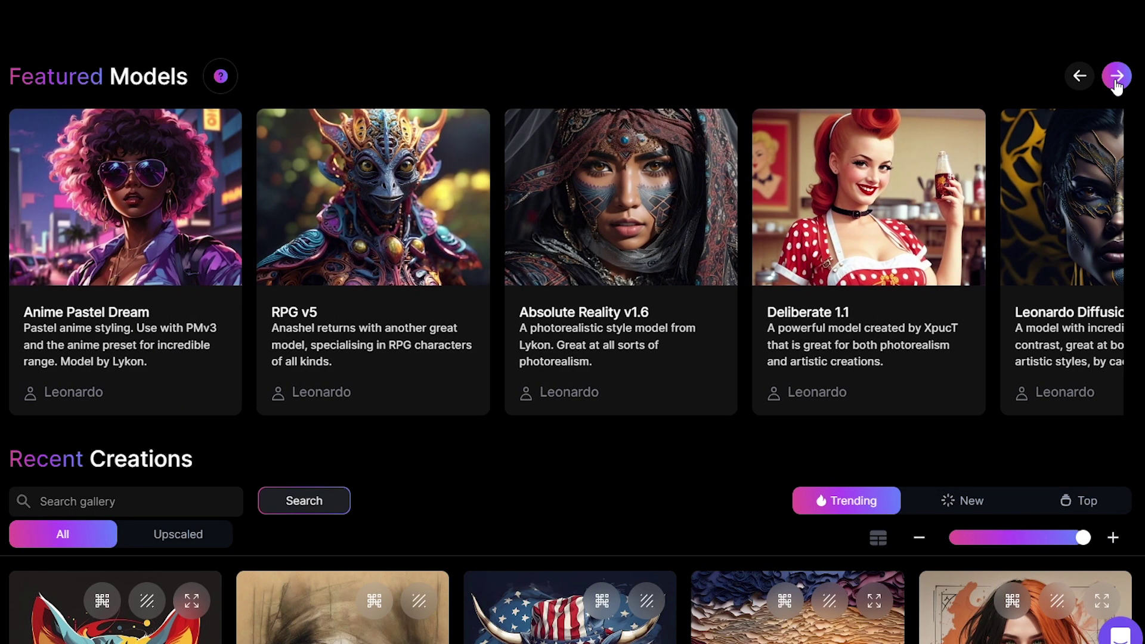
click(1117, 78)
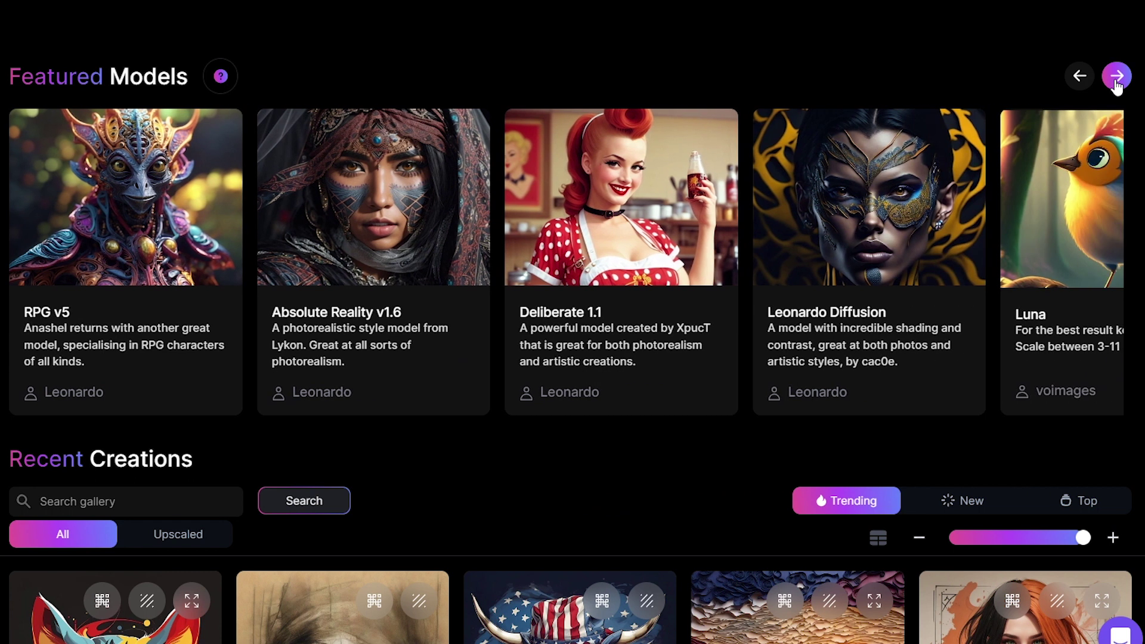
click(1117, 78)
click(1117, 77)
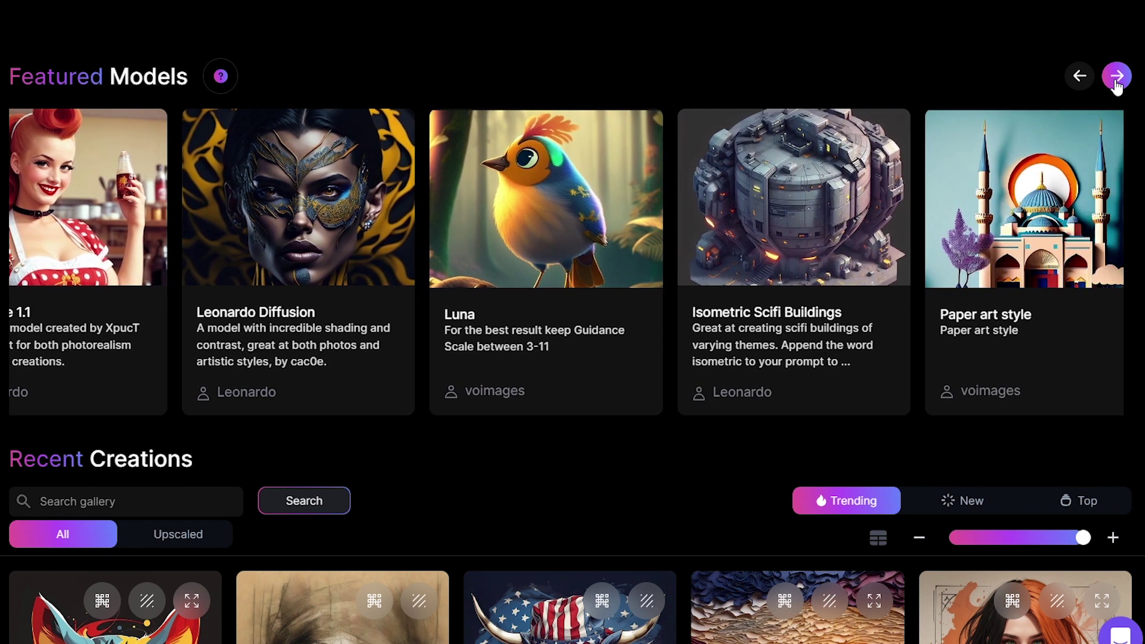
click(1117, 78)
click(1116, 78)
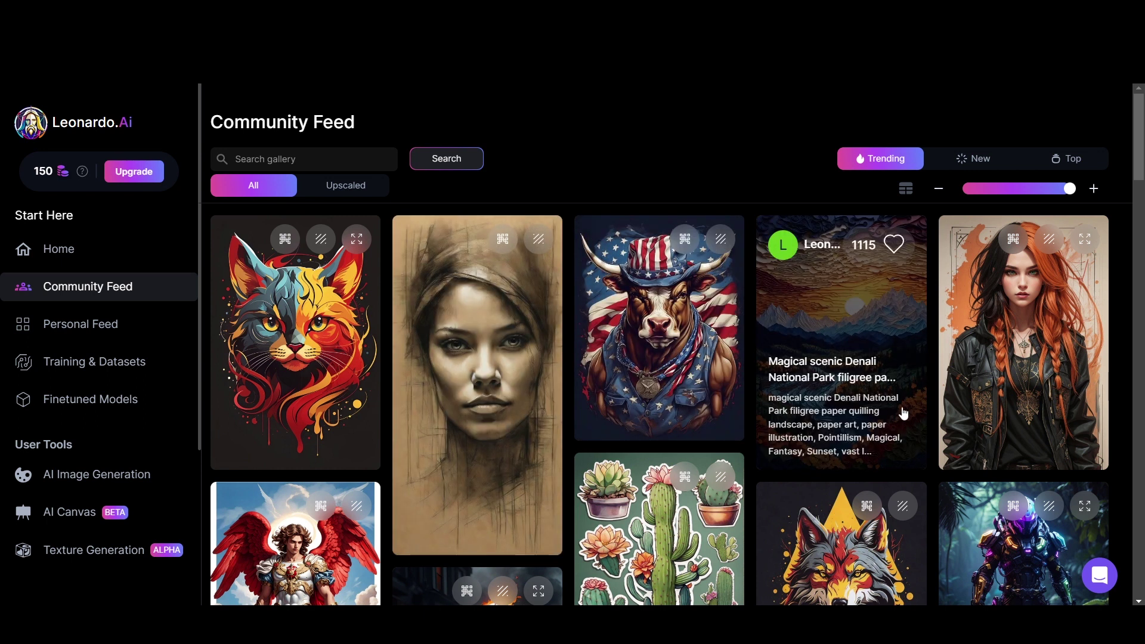
click(974, 157)
click(1067, 161)
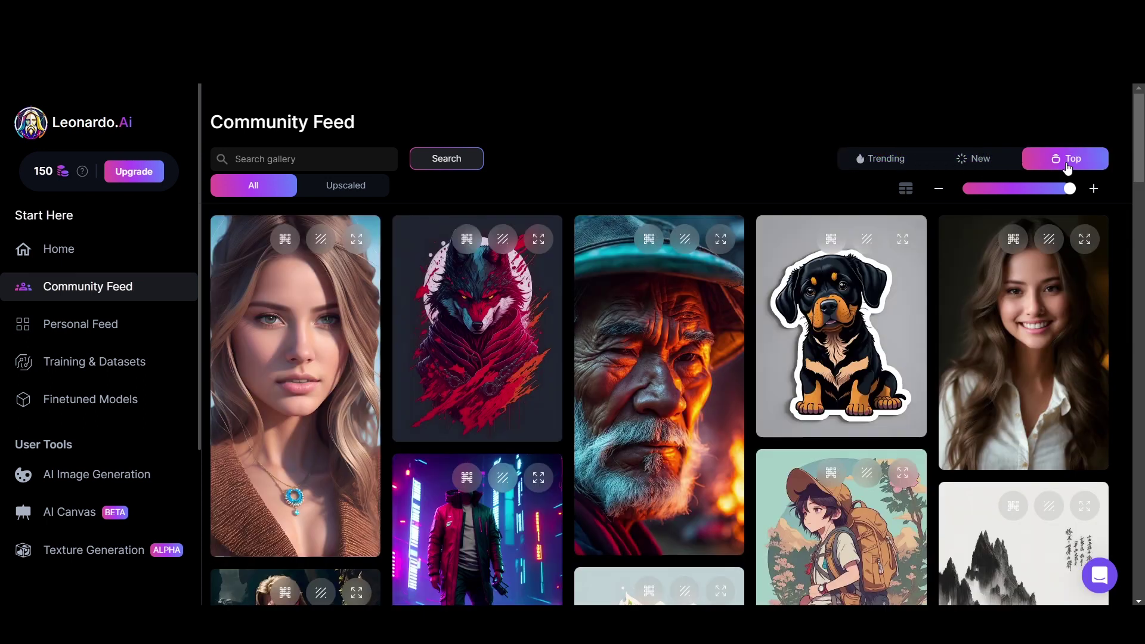
click(896, 167)
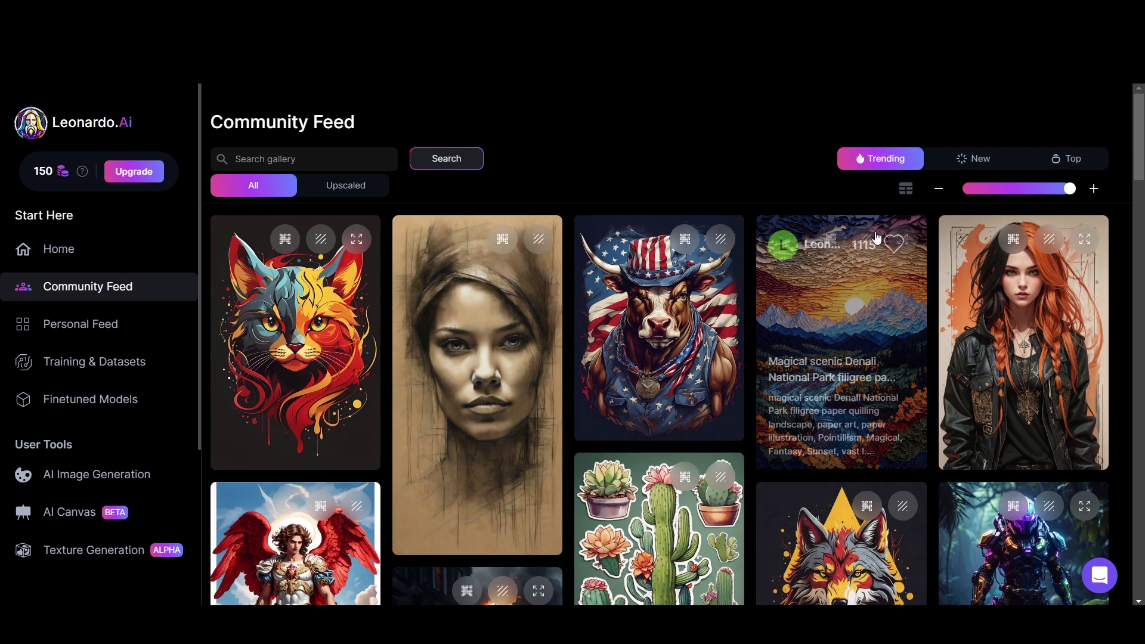
scroll(1026, 298, down, 10)
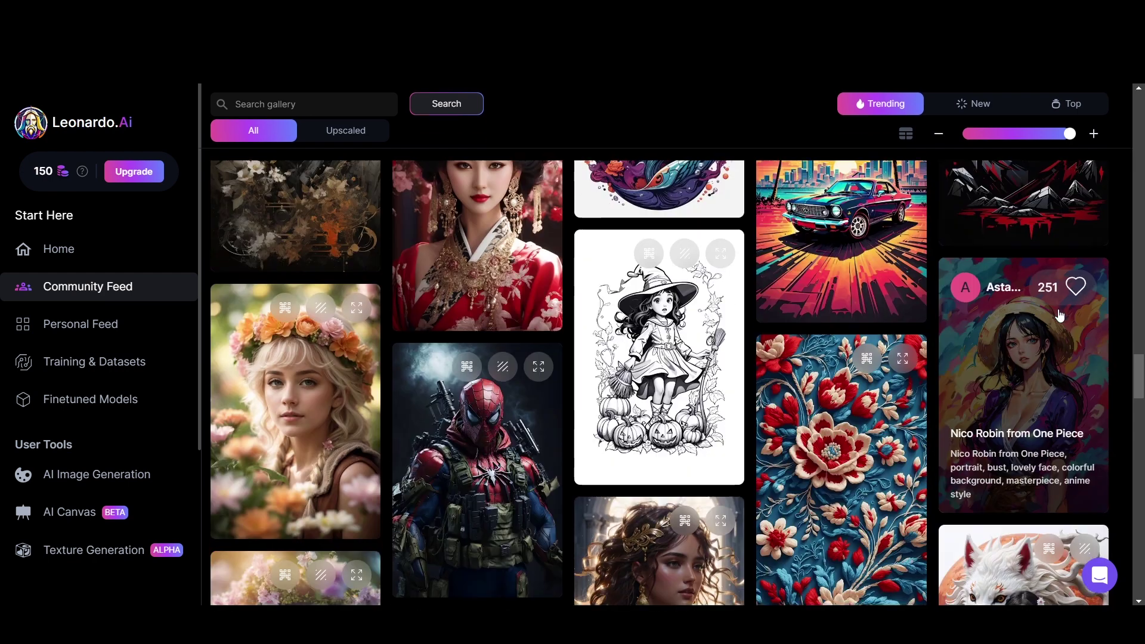
scroll(1060, 316, down, 3)
click(457, 308)
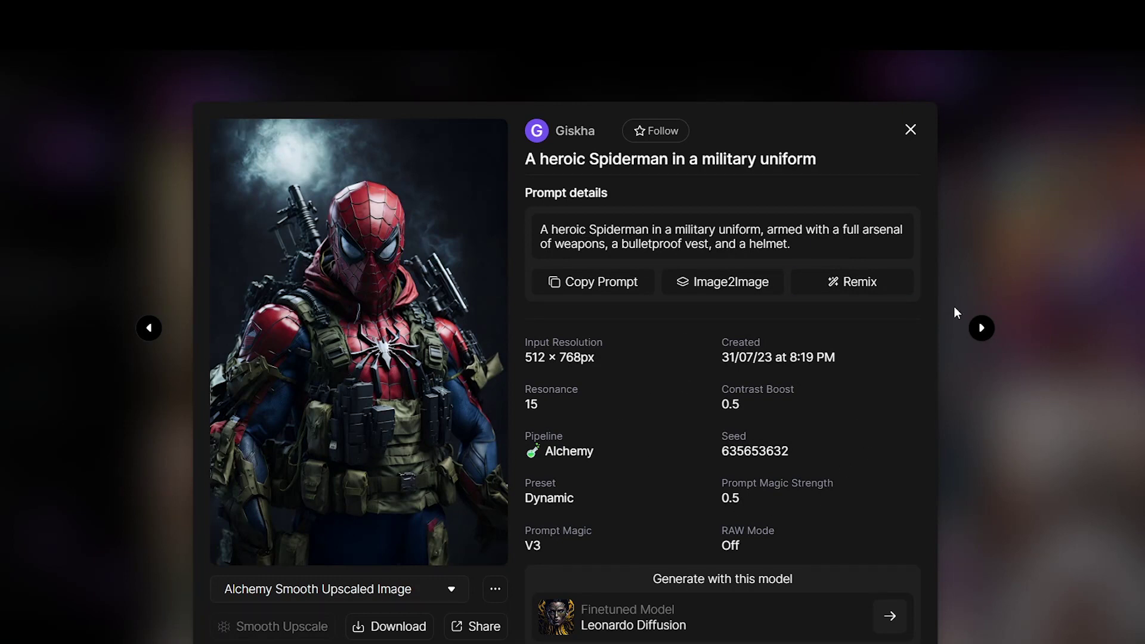
click(912, 130)
scroll(709, 416, down, 1)
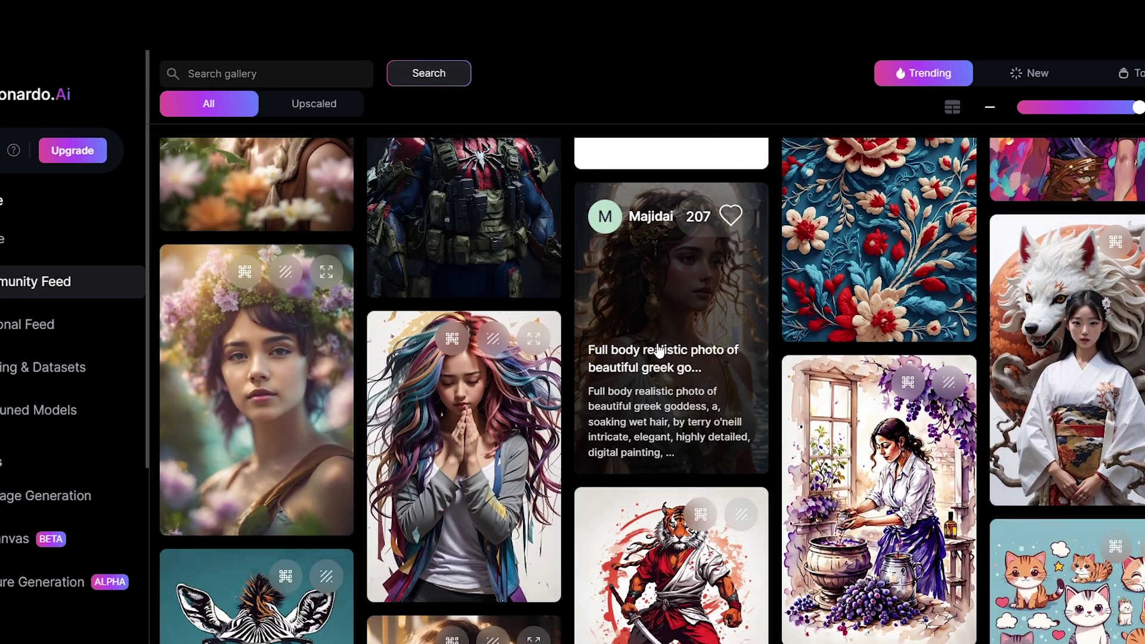
click(652, 320)
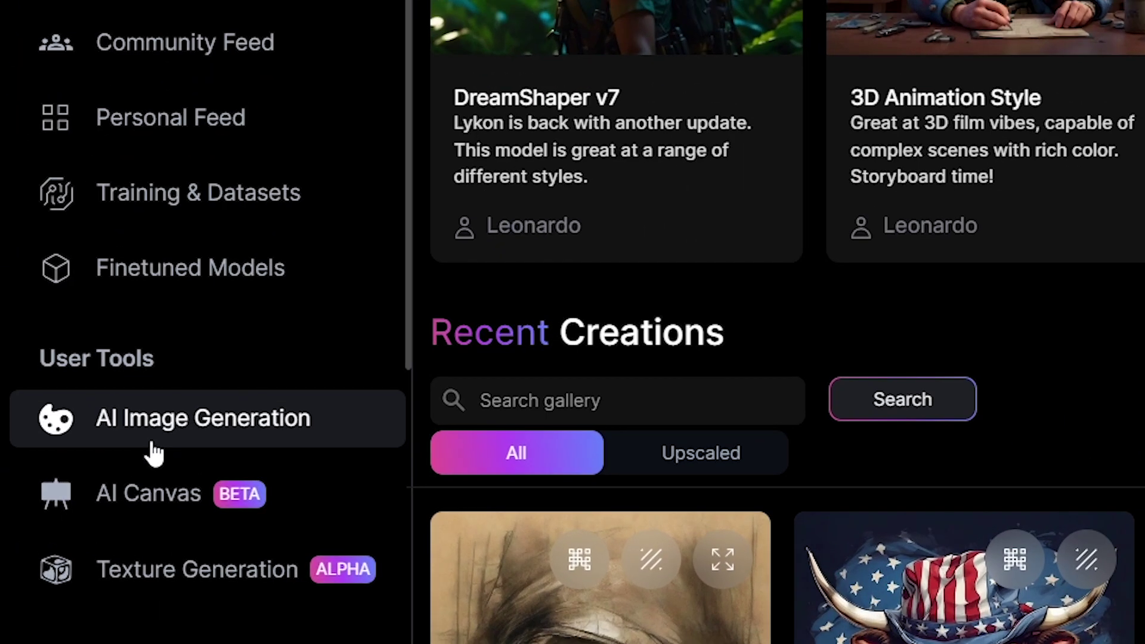
- Choose the DreamShaper v7 model from Home and start generating with it
click(154, 453)
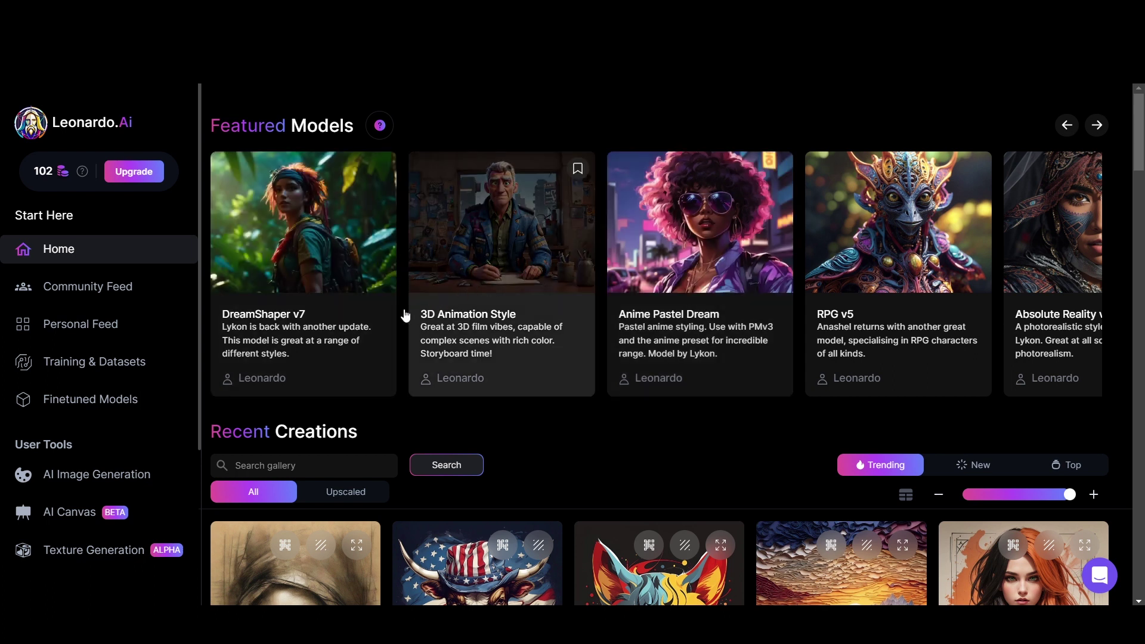
click(343, 295)
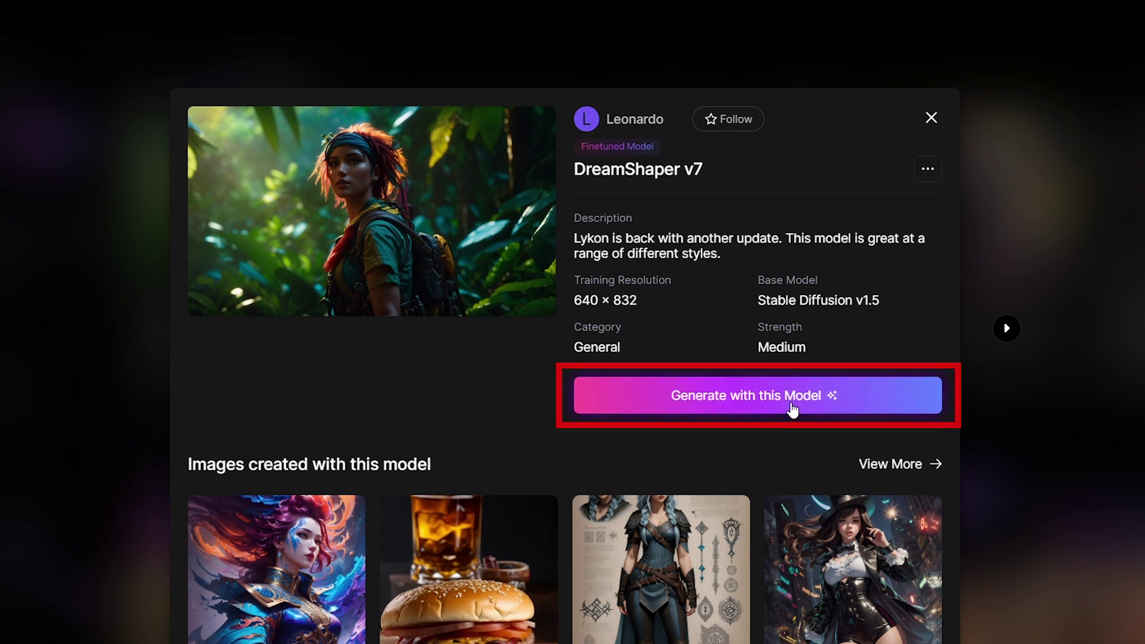
click(719, 406)
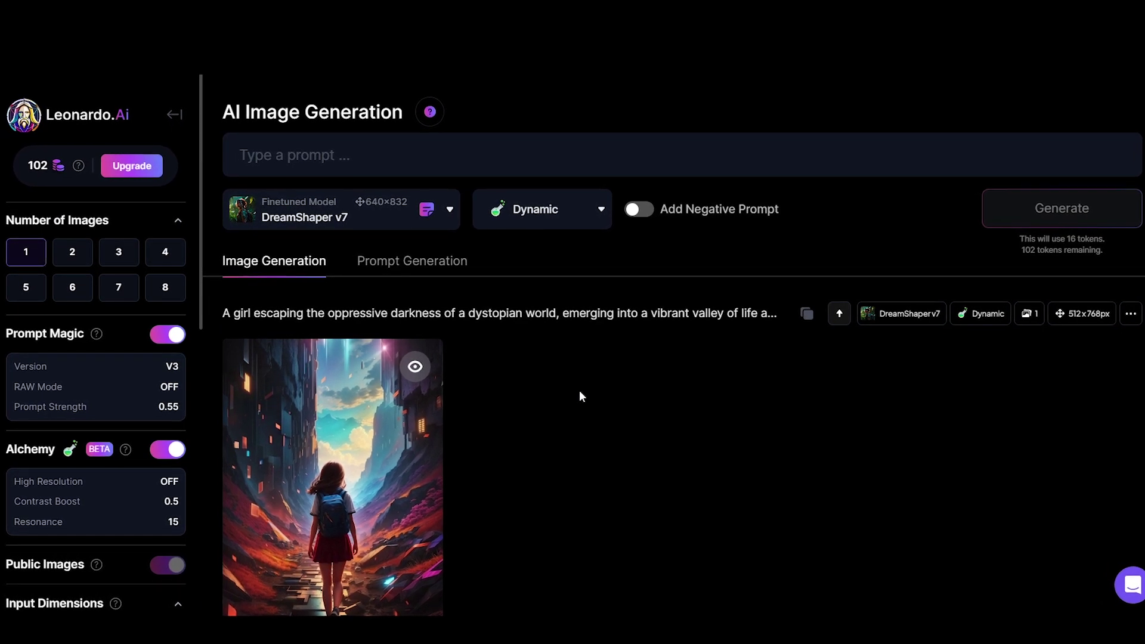
- Check the model and style lists, keep the Dynamic style, and turn on Add Negative Prompt
scroll(151, 317, down, 3)
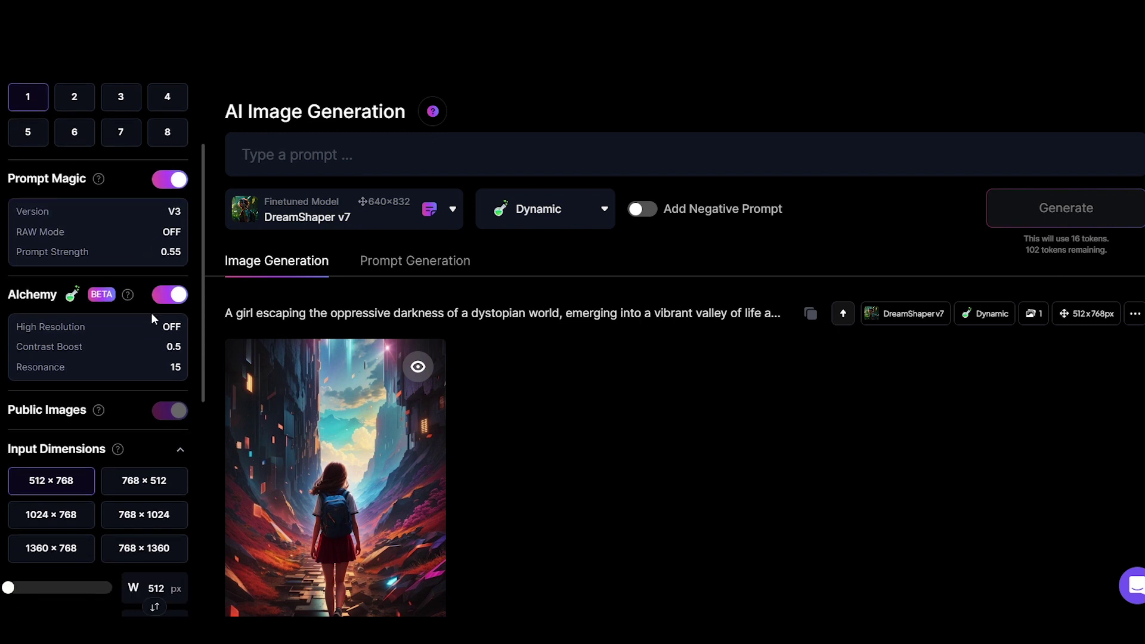
scroll(151, 318, down, 3)
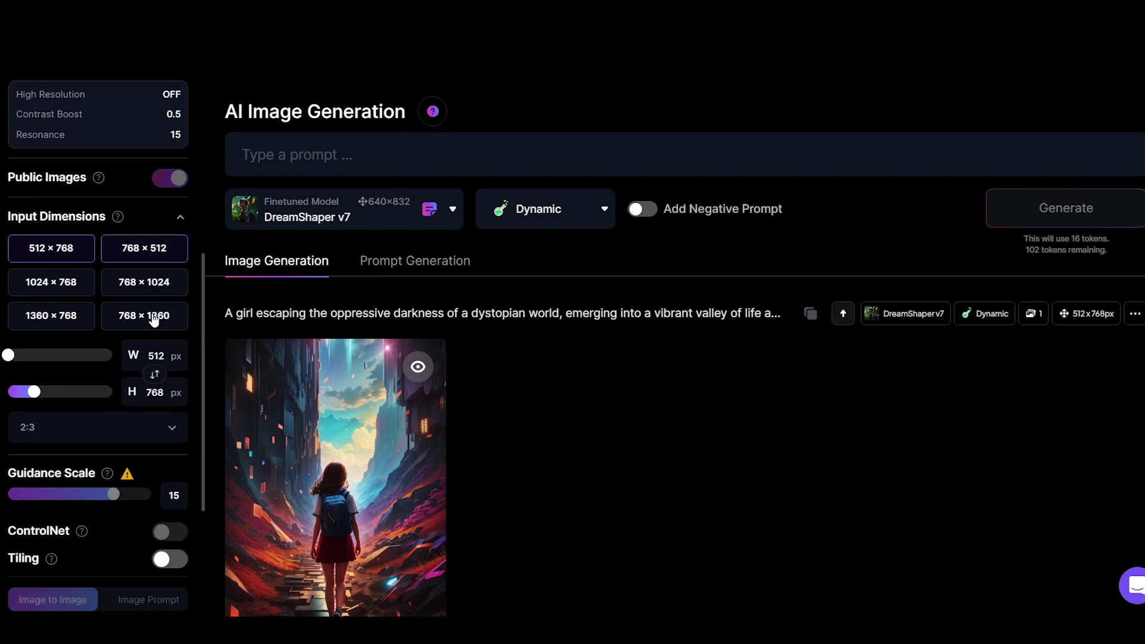
scroll(154, 319, down, 5)
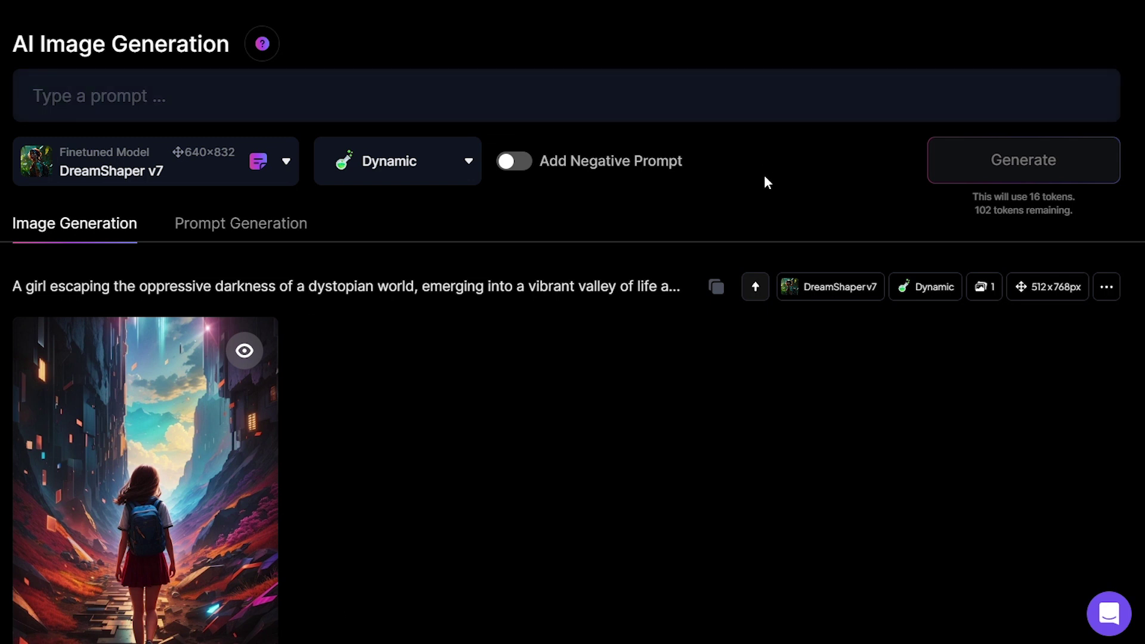
click(286, 161)
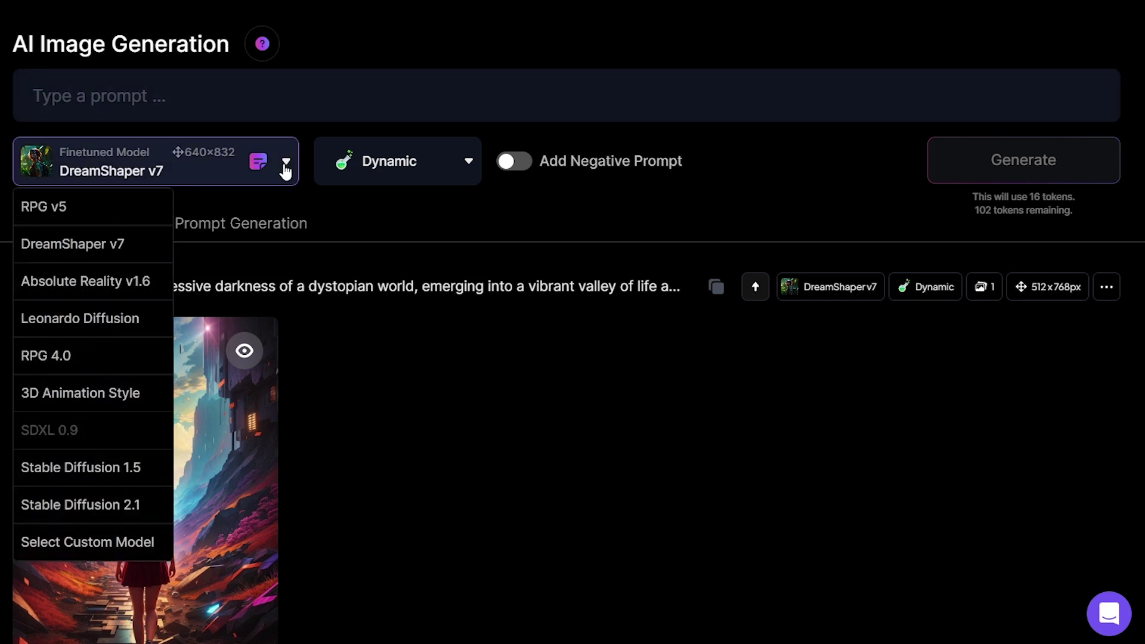
click(468, 161)
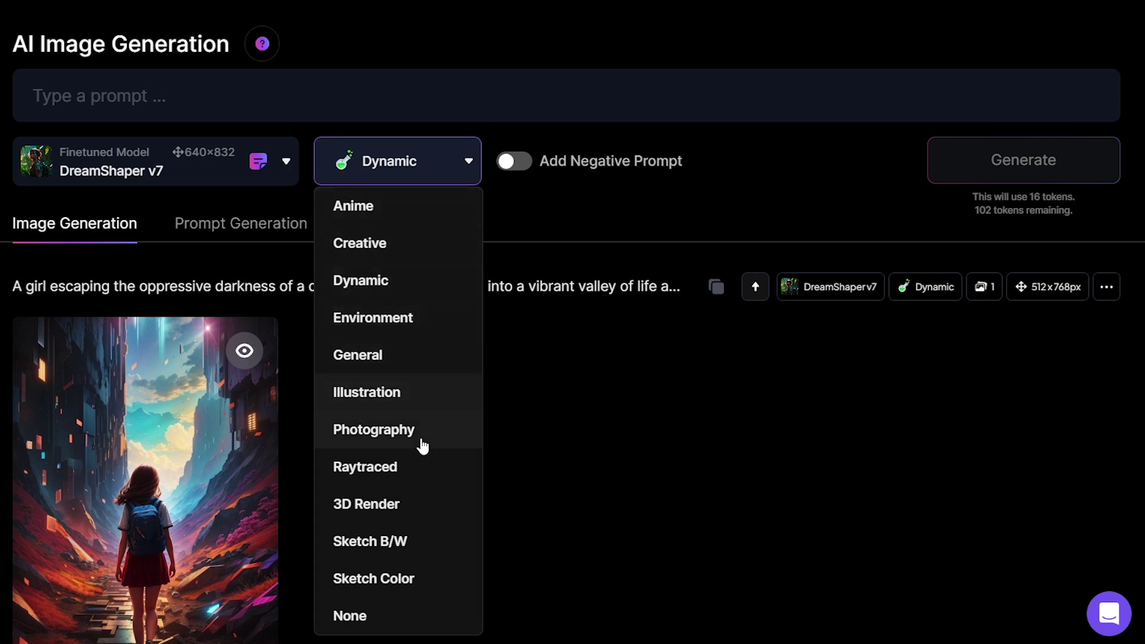
click(469, 161)
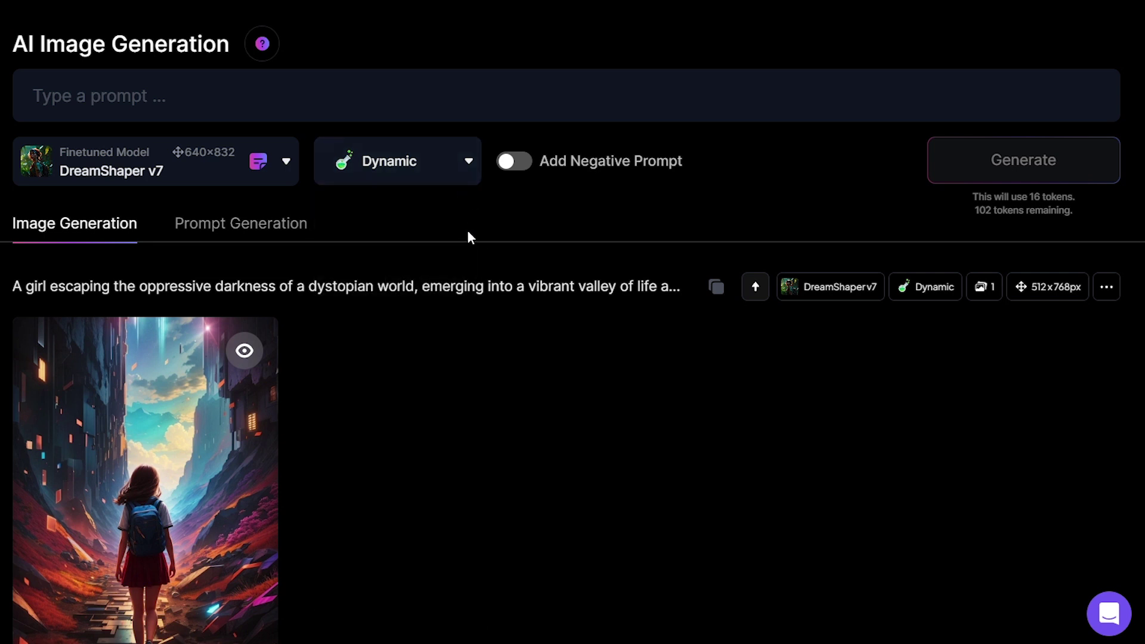
click(520, 171)
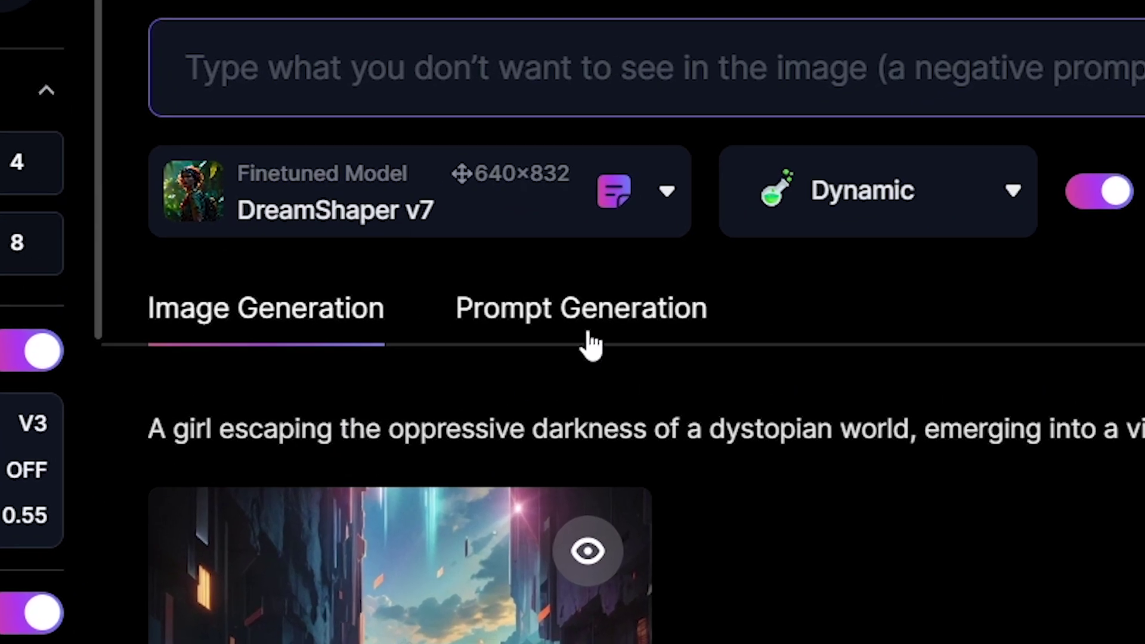
- Generate prompt ideas from 'A girl' in Prompt Generation
click(593, 345)
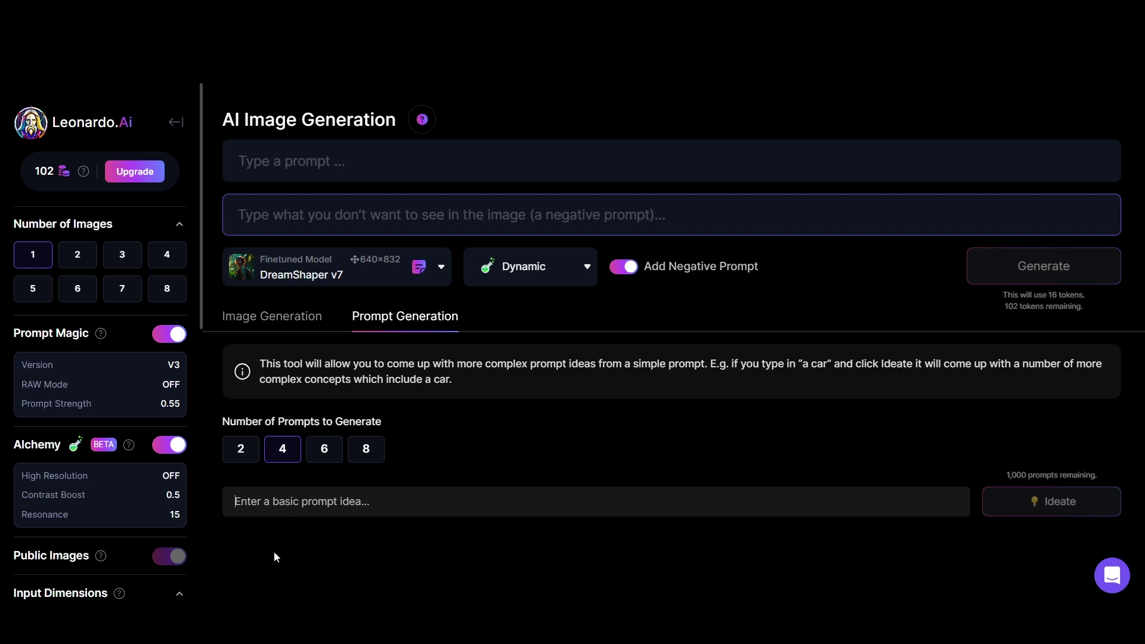
text(A g)
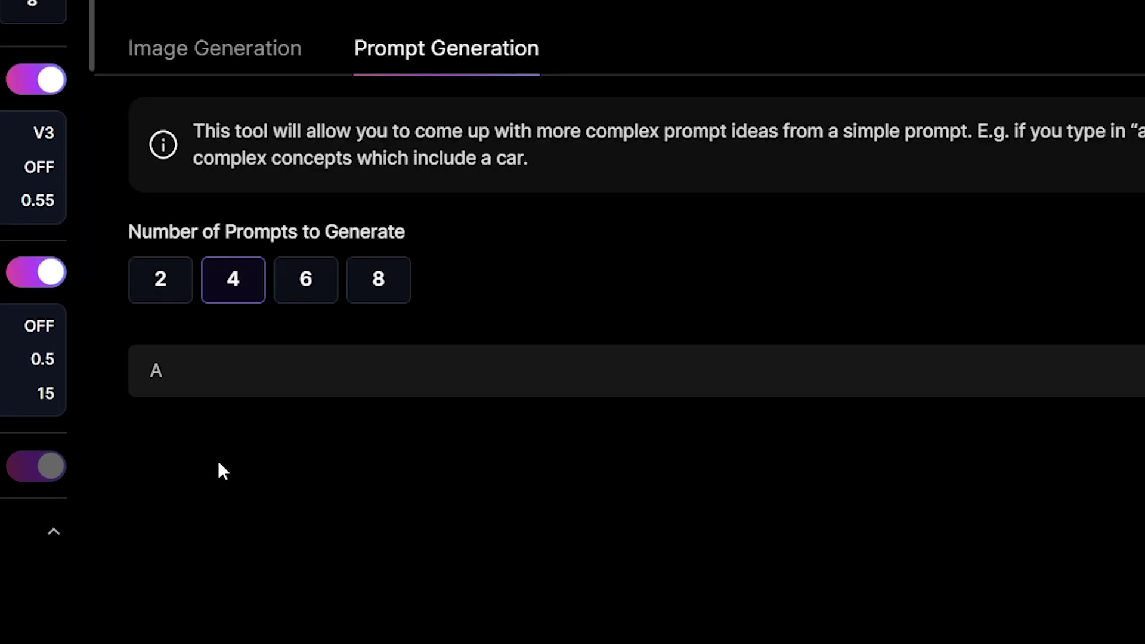
text(irl)
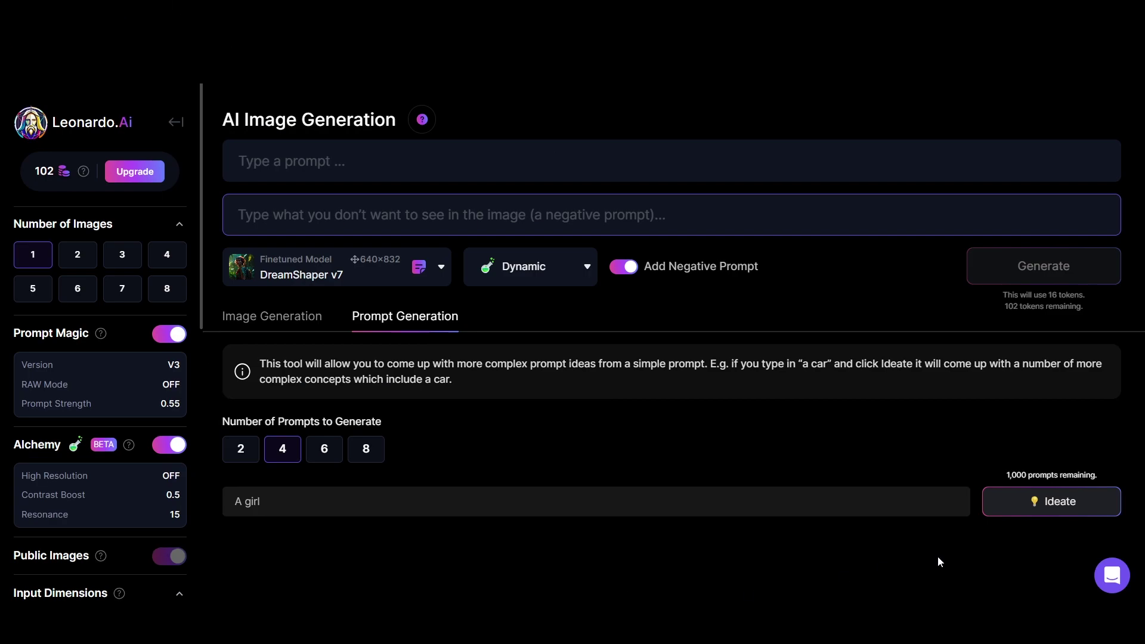
click(1044, 498)
scroll(925, 440, down, 3)
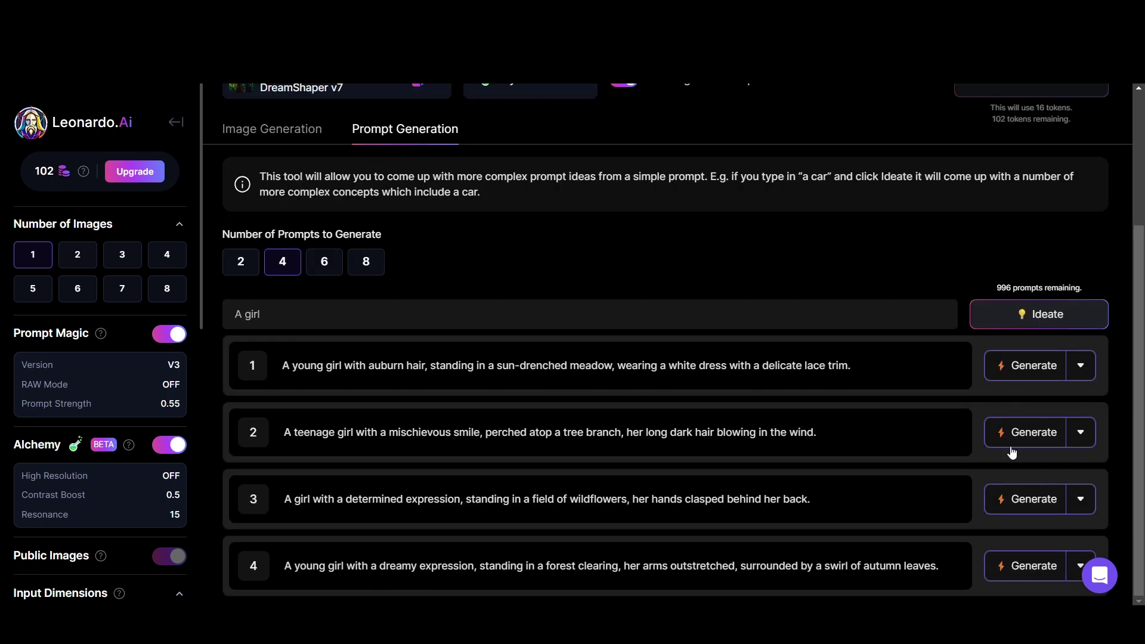
- Make the second idea, the teenage girl on a tree branch, editable and select its text
click(1081, 446)
click(989, 476)
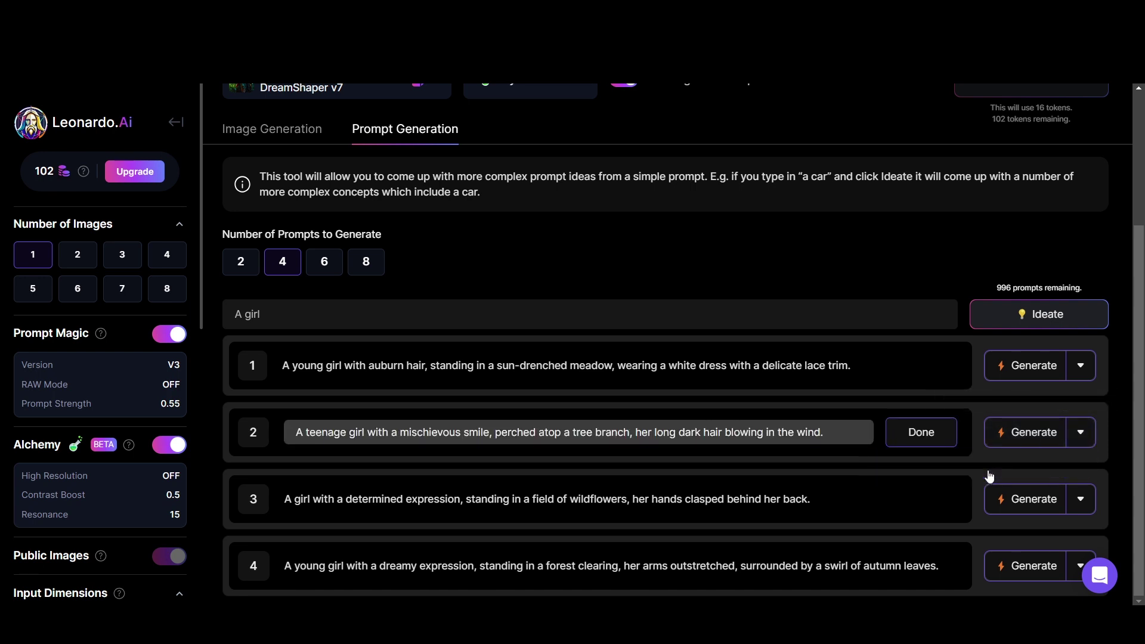
drag(817, 433, 286, 433)
key(ctrl+c)
- Paste the tree-branch girl idea as the prompt with negative prompt 'Animals, moon, stars'
scroll(402, 455, up, 3)
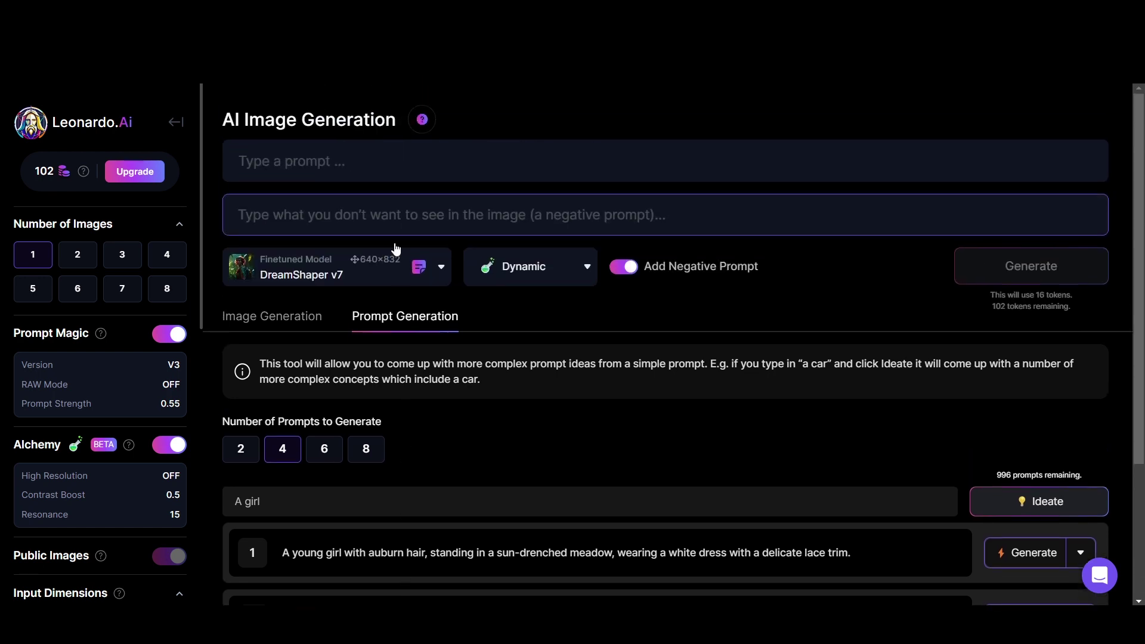
click(381, 172)
key(ctrl+v)
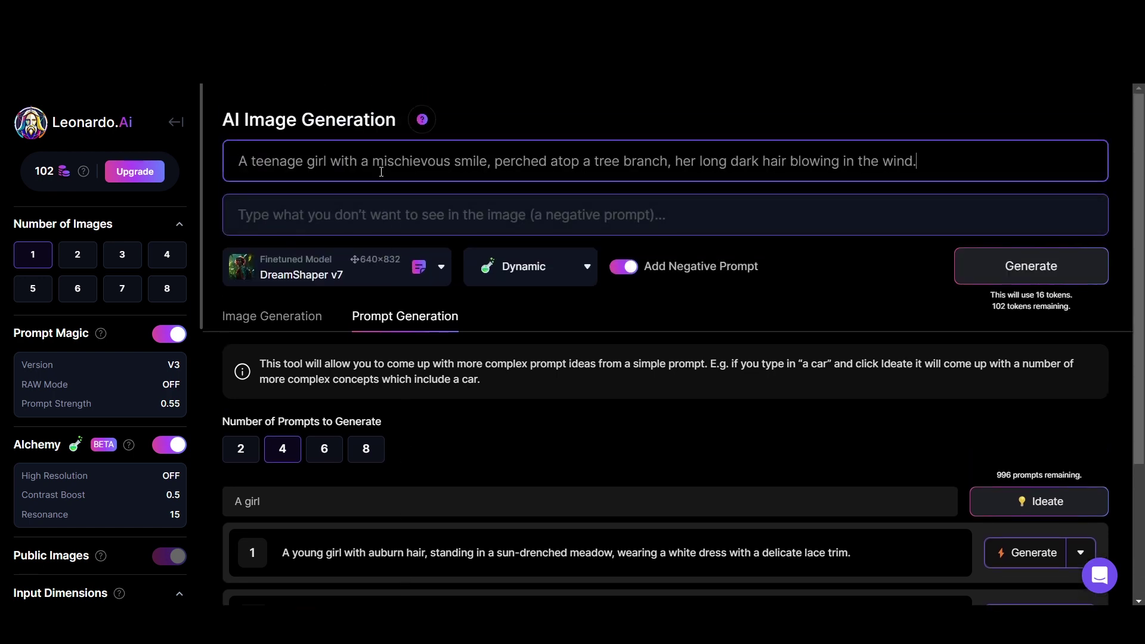
key(Tab)
text(Animals, moon, stars)
- Generate the image and view the resulting girl image enlarged
click(1031, 266)
scroll(587, 457, down, 3)
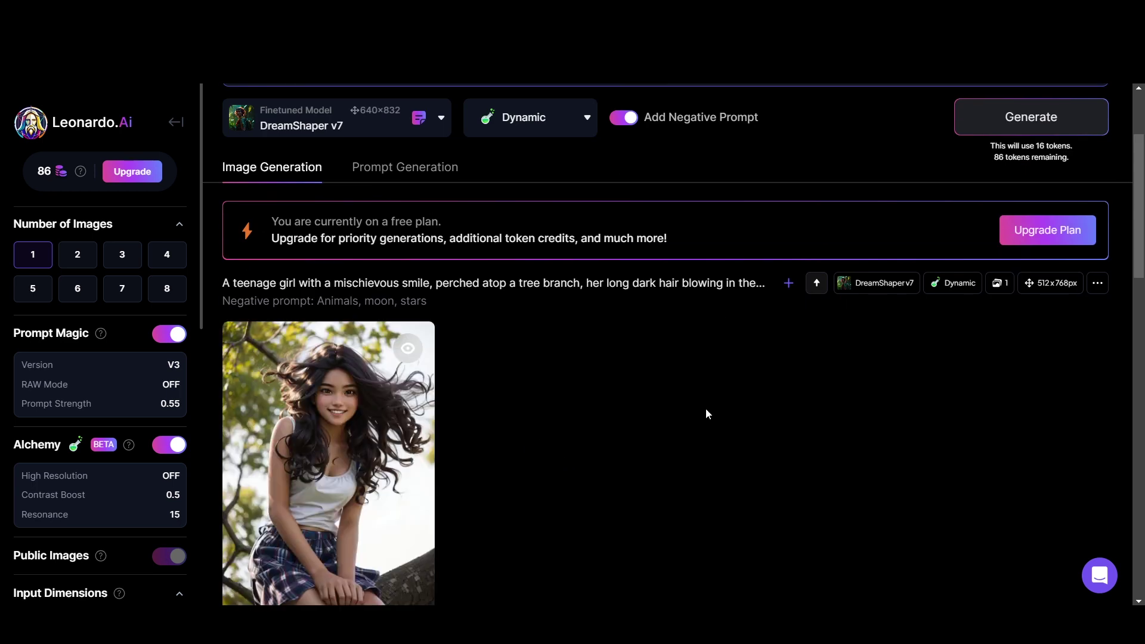
scroll(706, 415, down, 2)
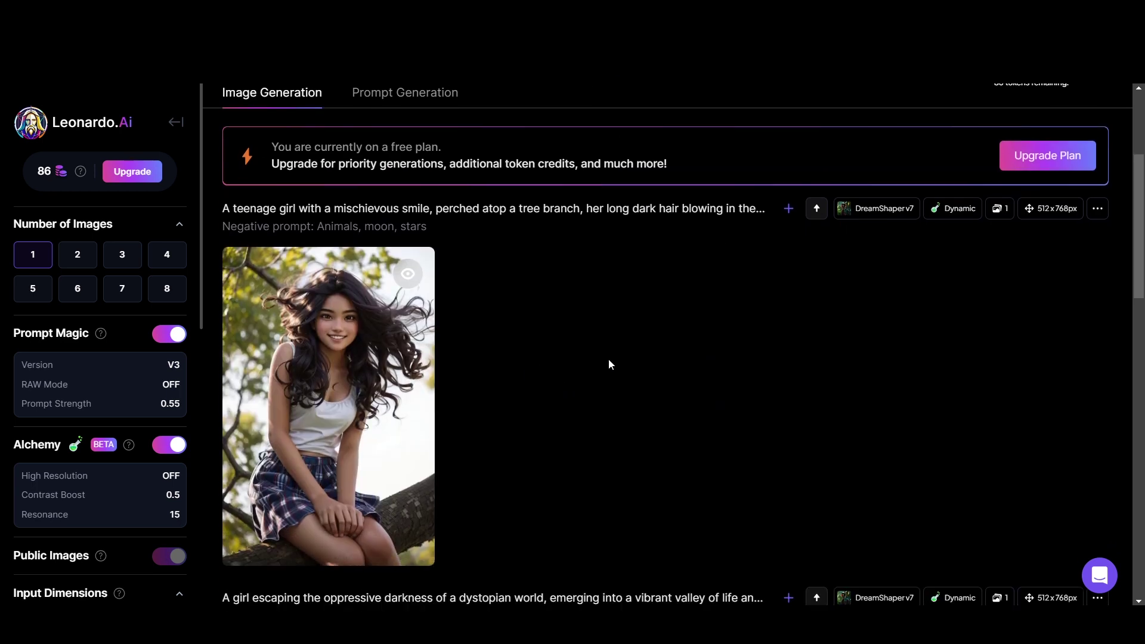
click(359, 392)
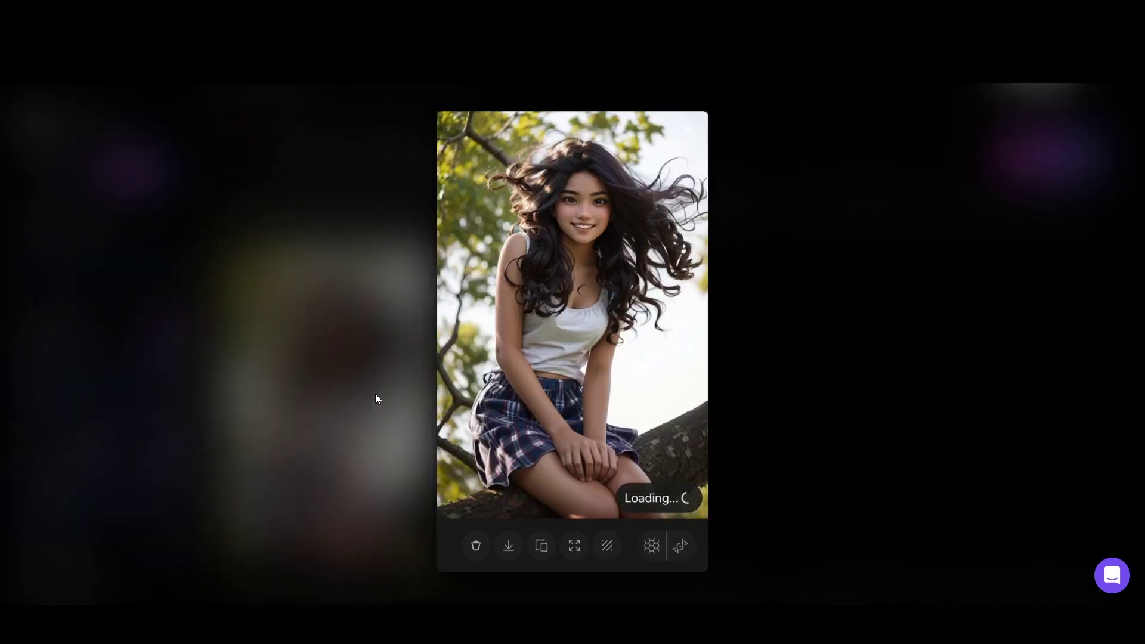
- Set Number of Images to 2 and try out the PhotoReal toggle and its settings
click(801, 331)
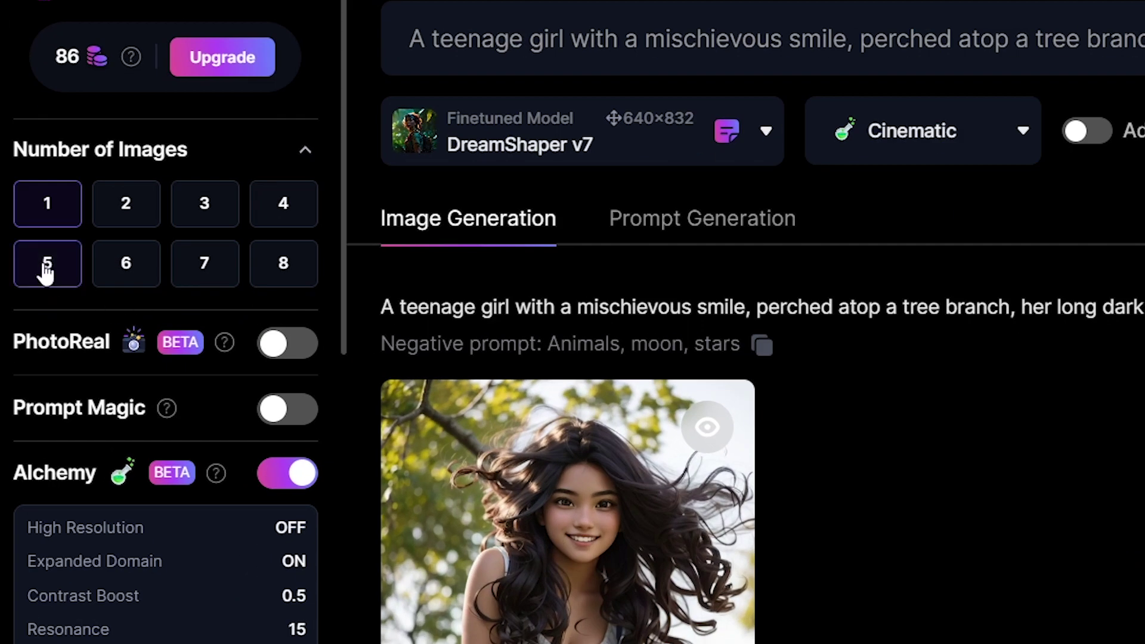
click(123, 210)
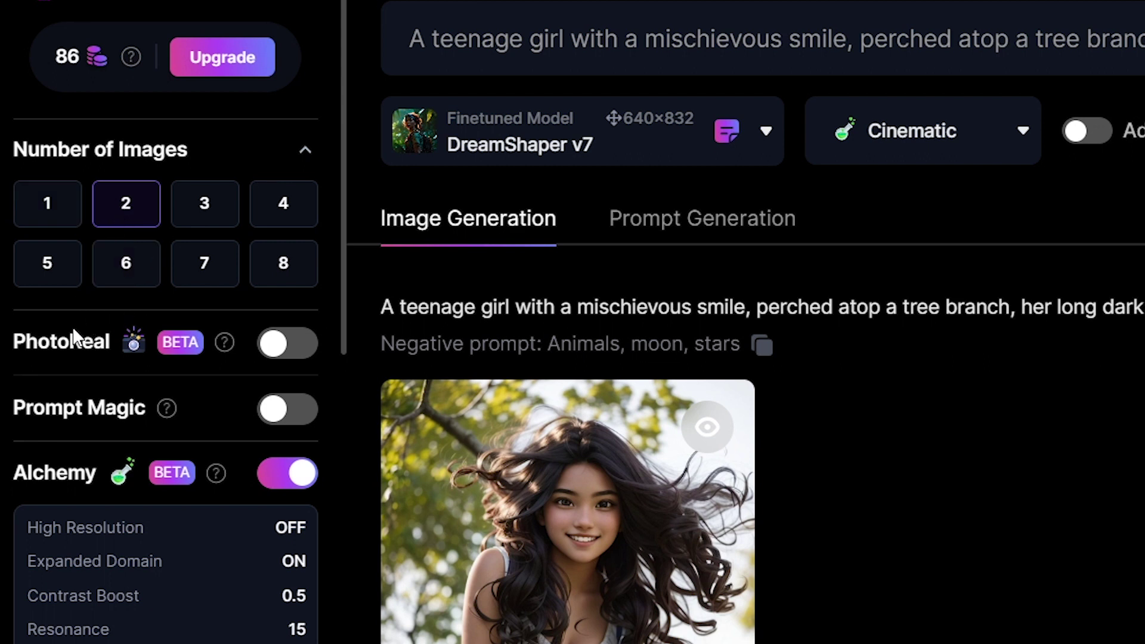
click(296, 361)
click(296, 360)
click(296, 361)
click(178, 444)
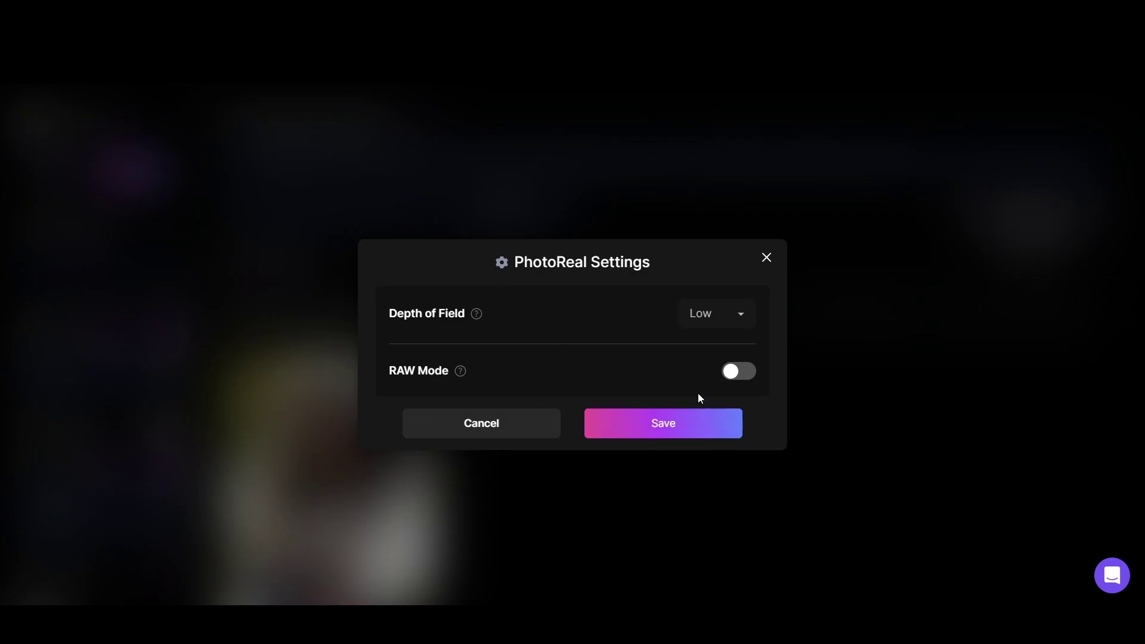
click(767, 257)
- Enable Prompt Magic and keep version V3 at strength 0.55
click(162, 426)
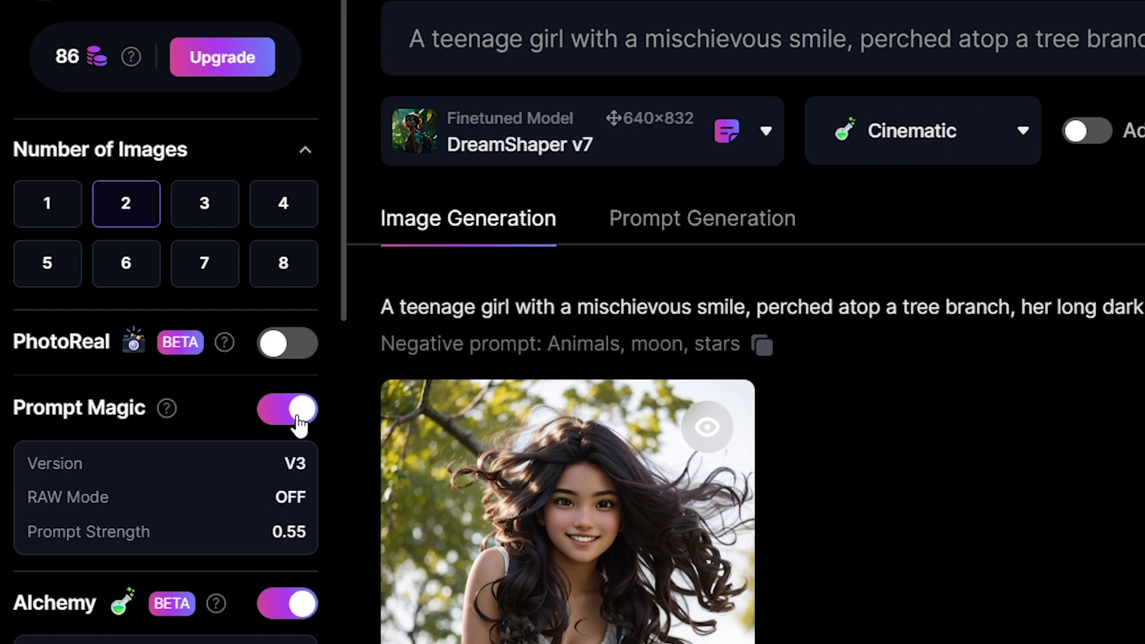
click(299, 425)
click(299, 425)
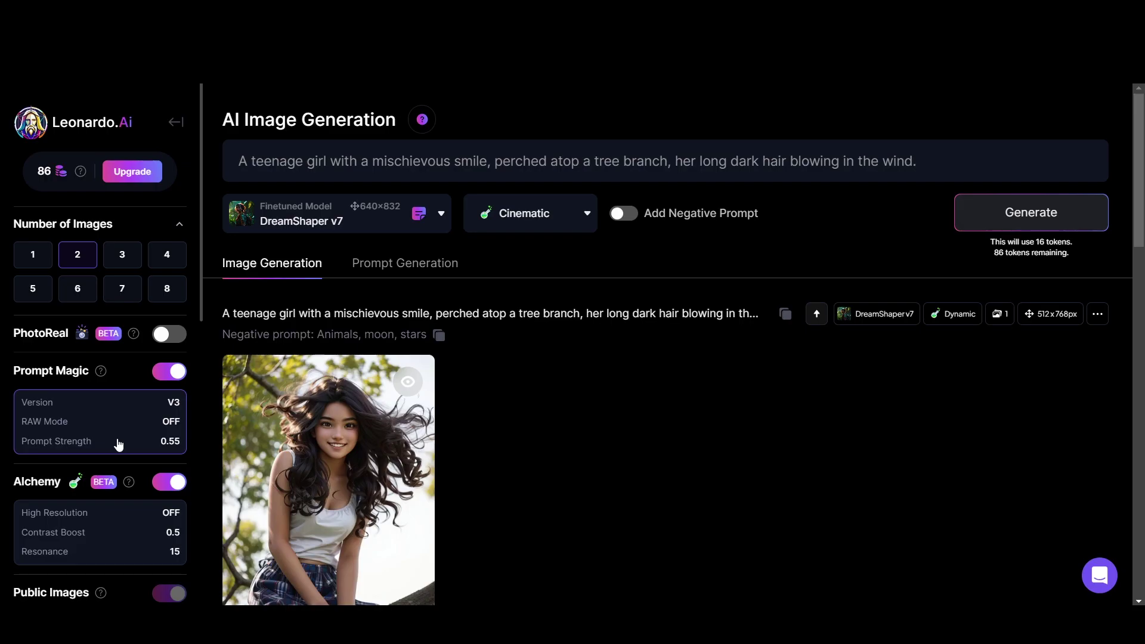
click(201, 531)
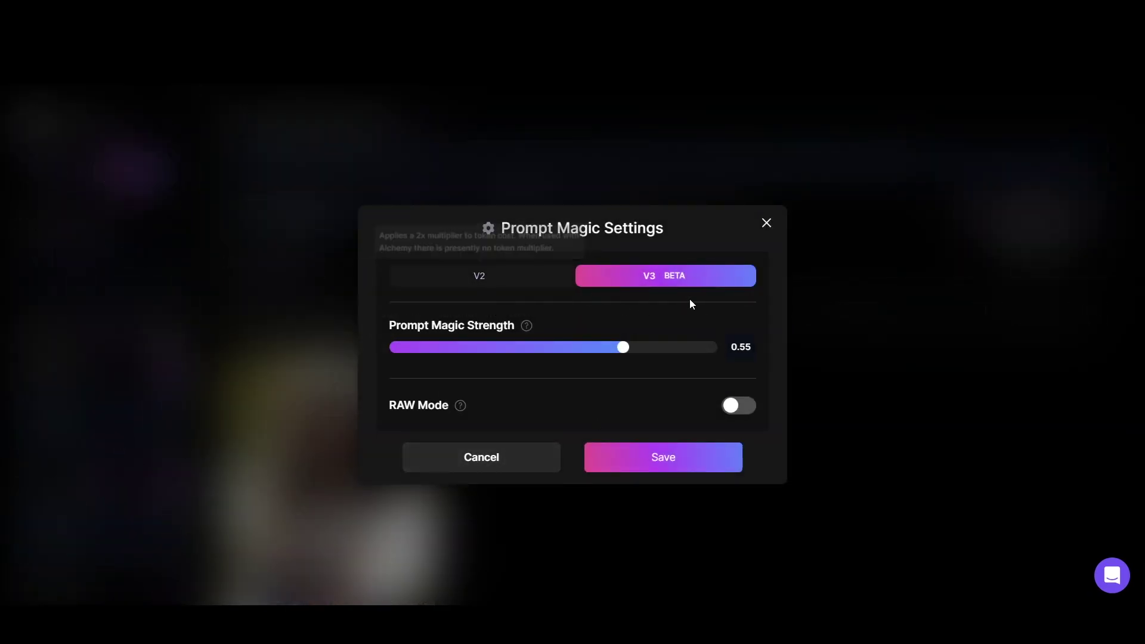
click(544, 283)
click(658, 280)
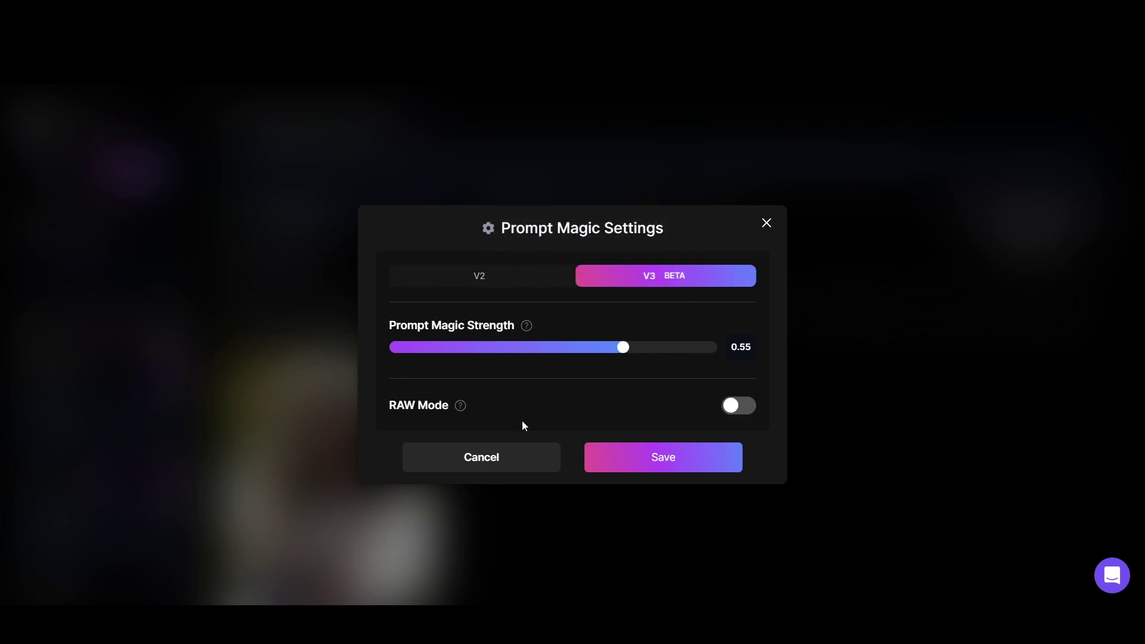
click(766, 223)
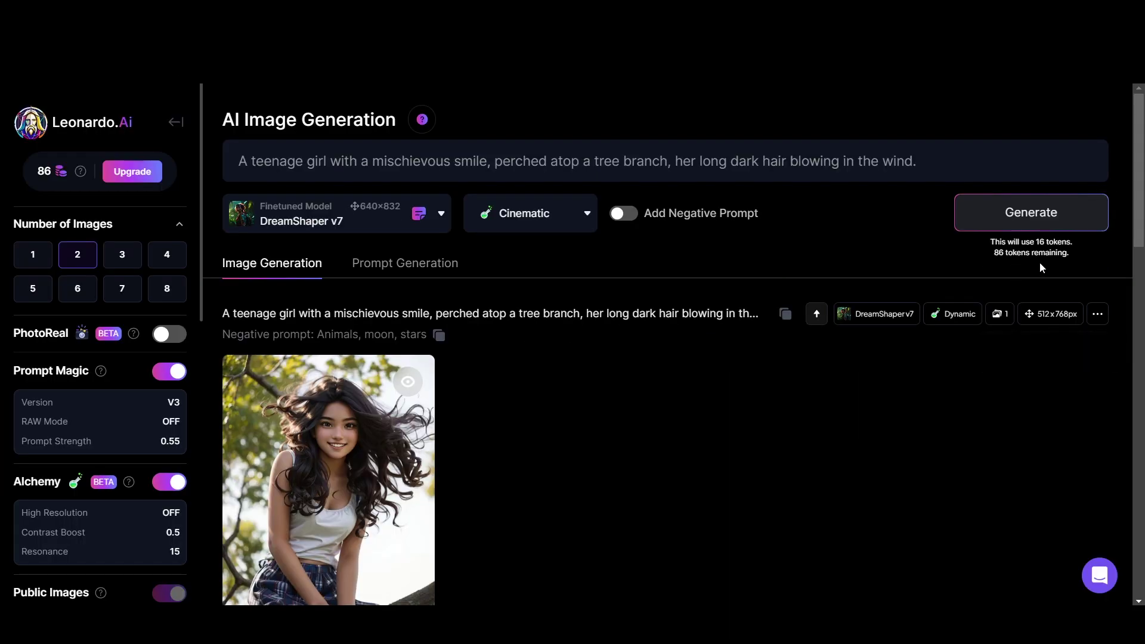
scroll(171, 343, down, 3)
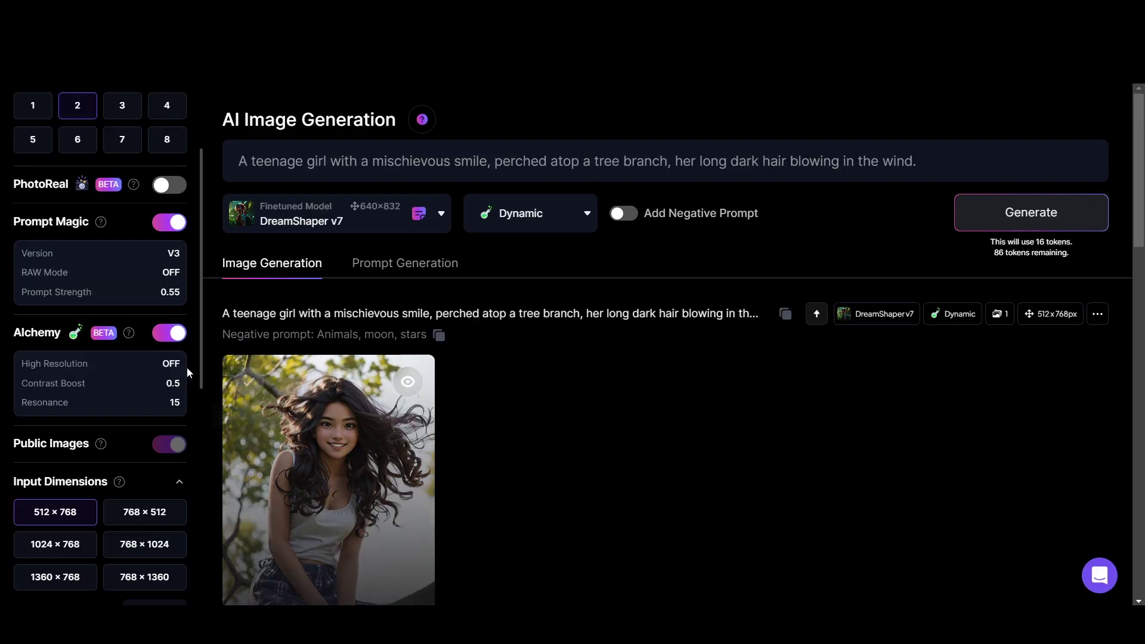
click(170, 334)
click(170, 334)
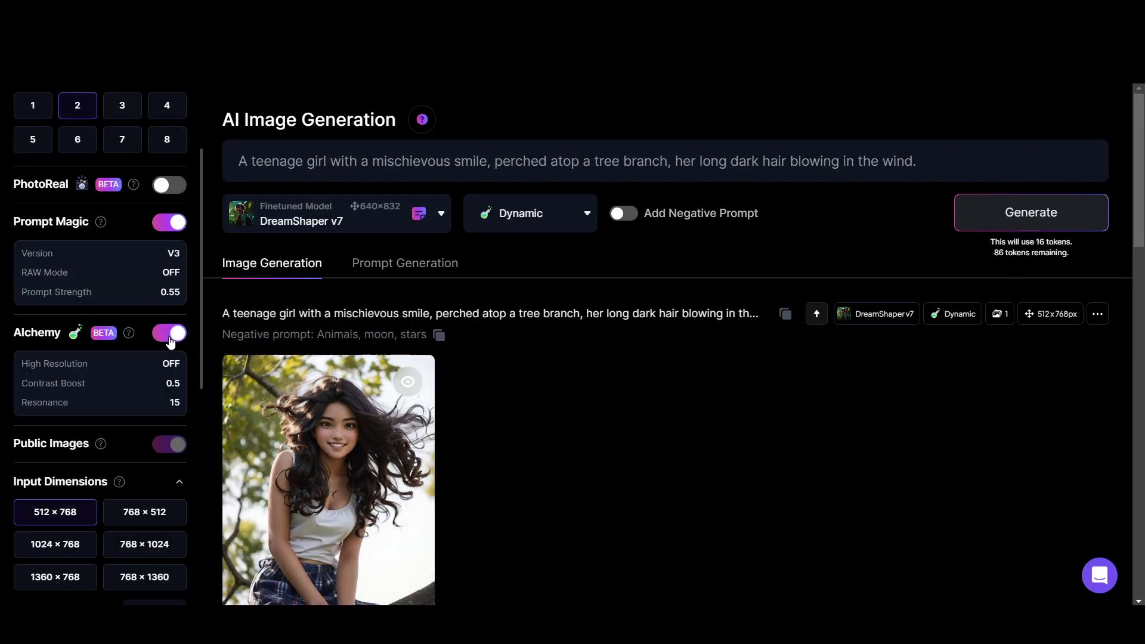
click(170, 334)
click(170, 334)
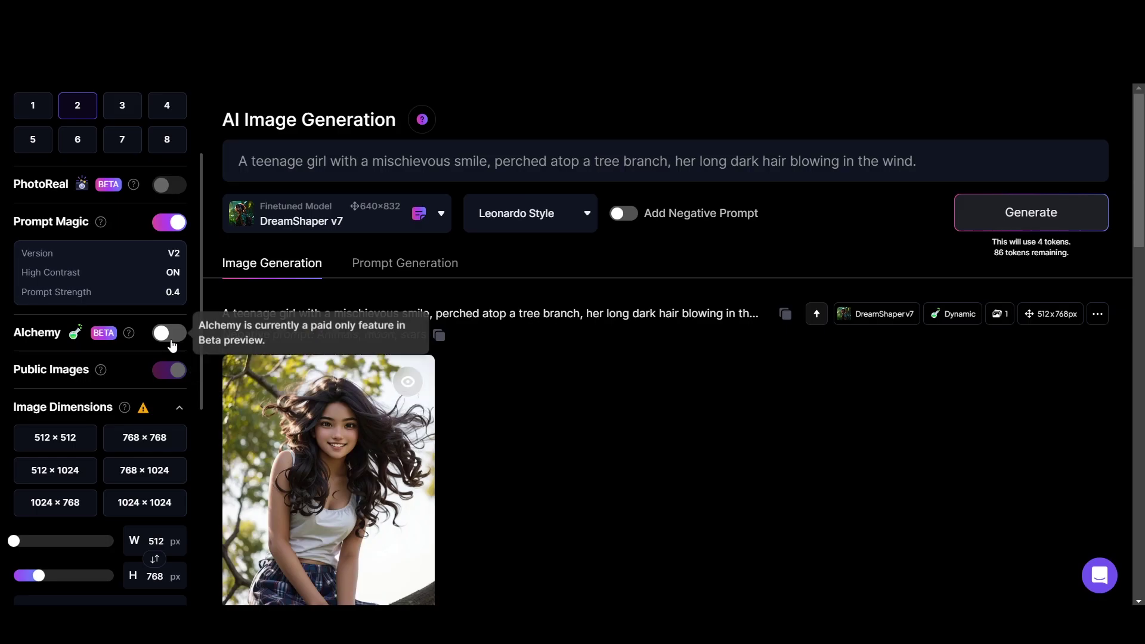
click(172, 333)
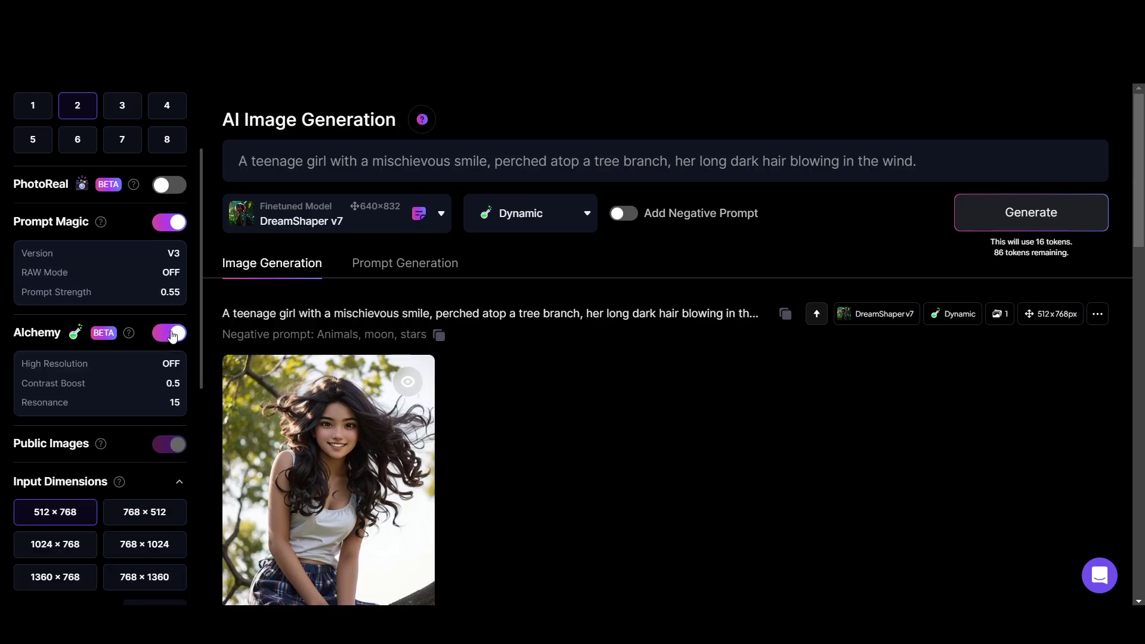
click(127, 369)
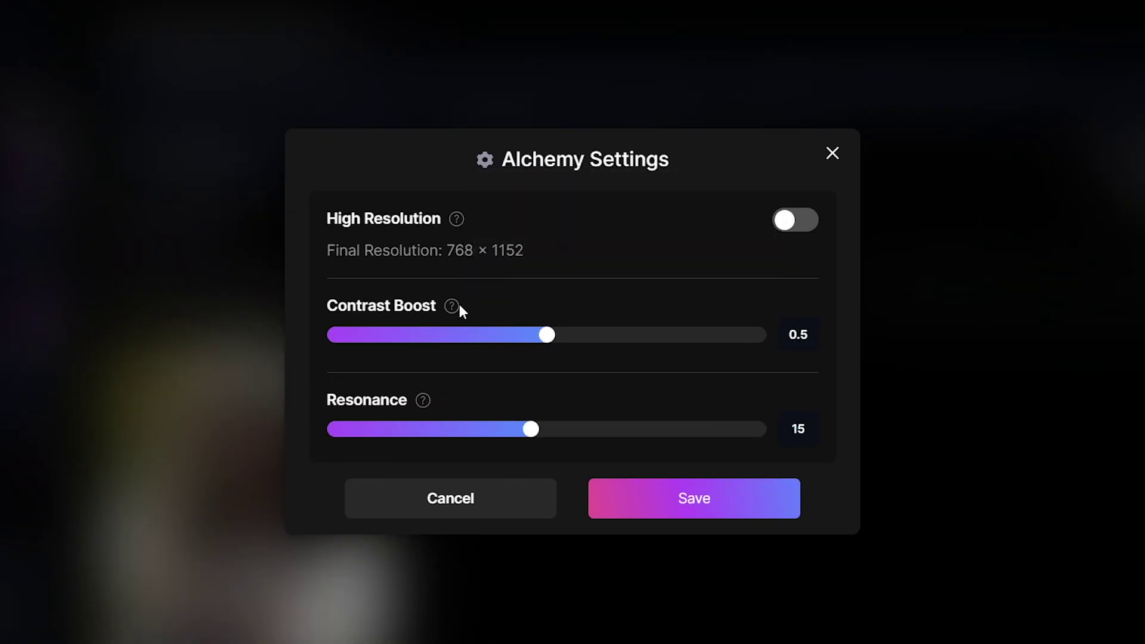
mouse_move(459, 308)
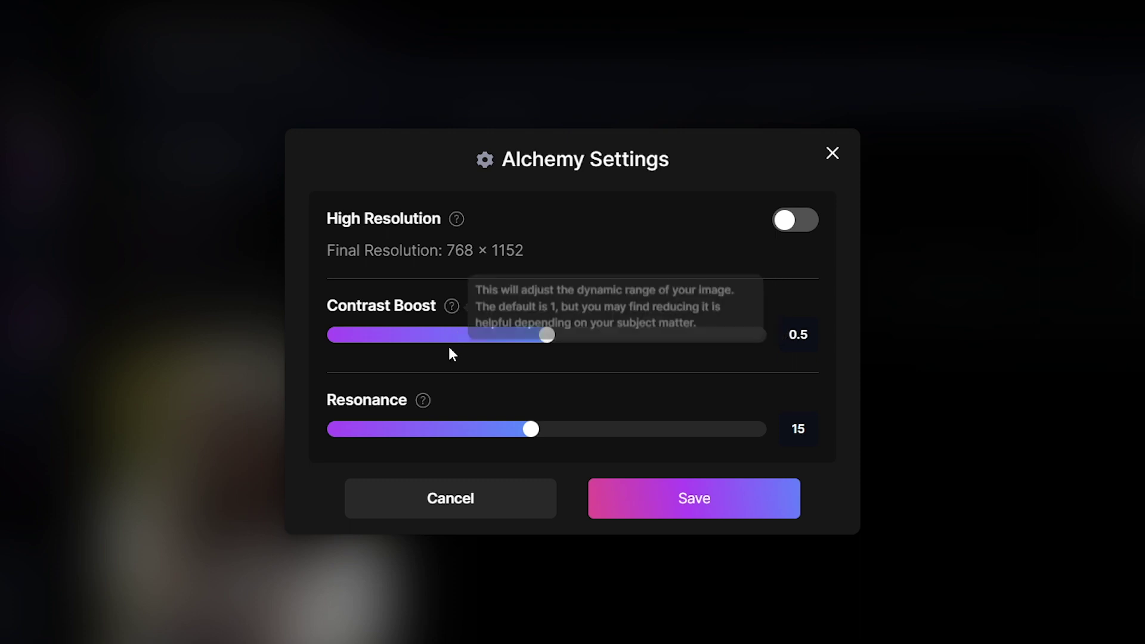
mouse_move(424, 399)
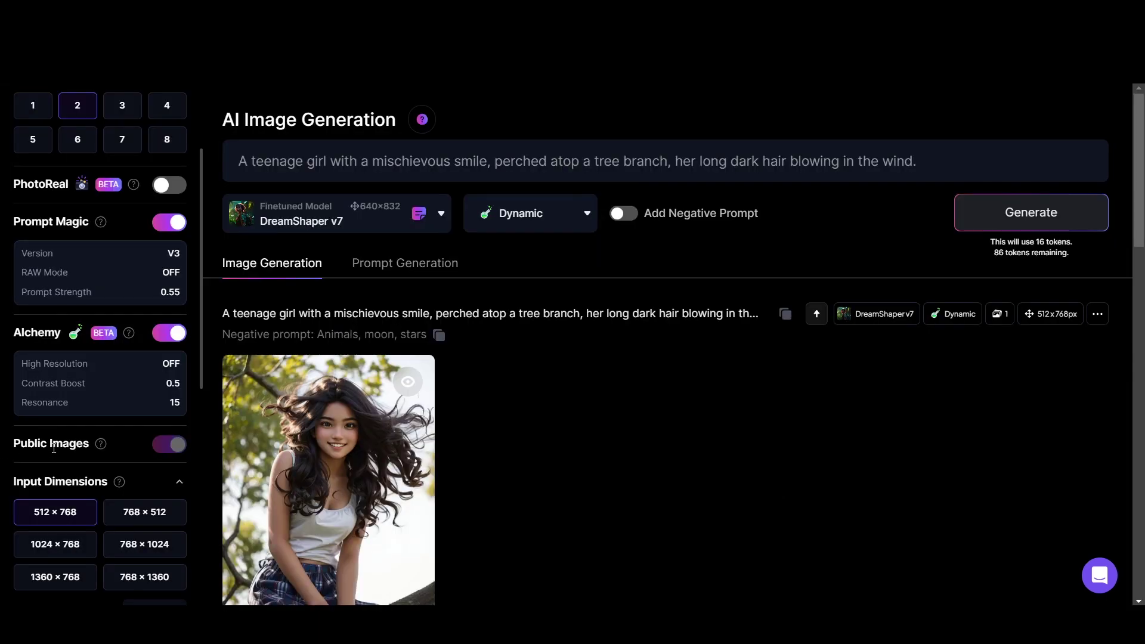
scroll(56, 444, down, 4)
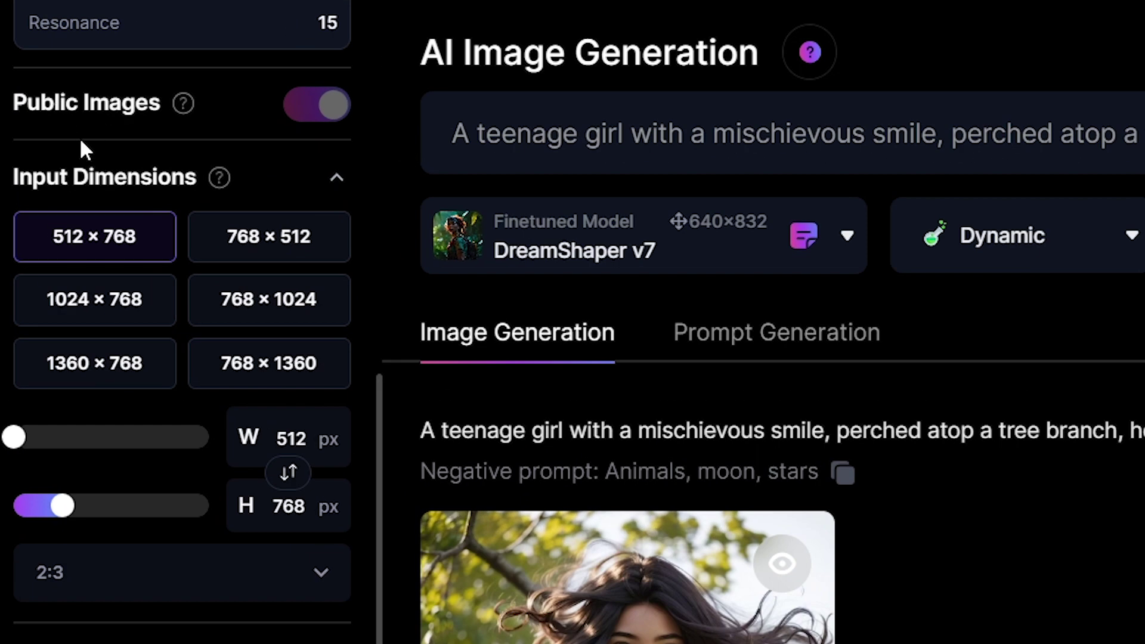
mouse_move(329, 104)
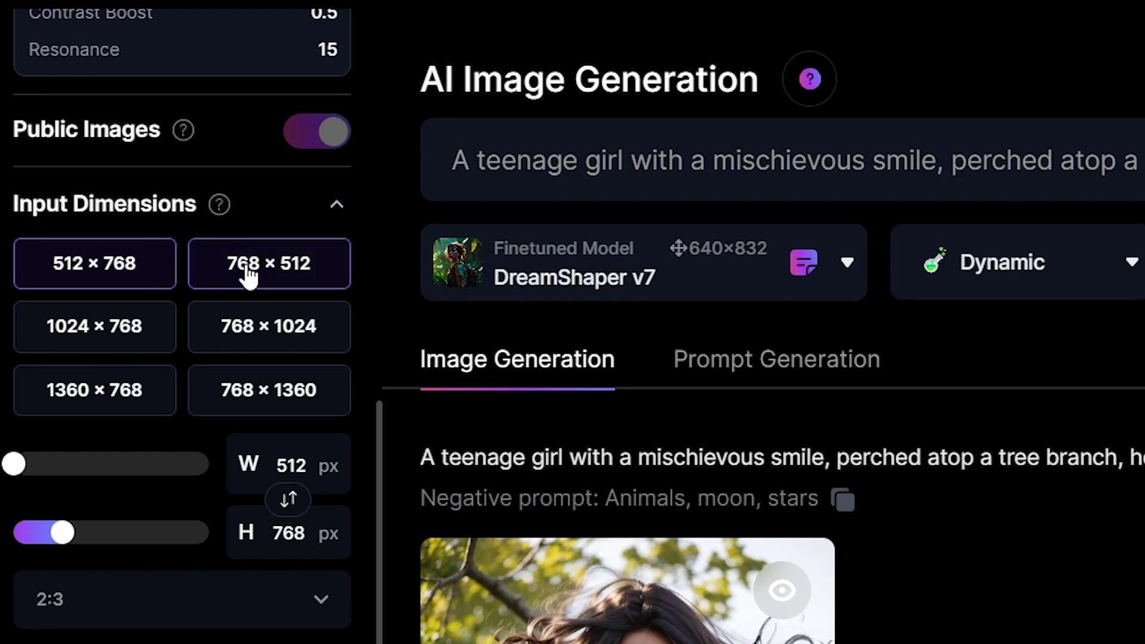
click(248, 275)
click(105, 337)
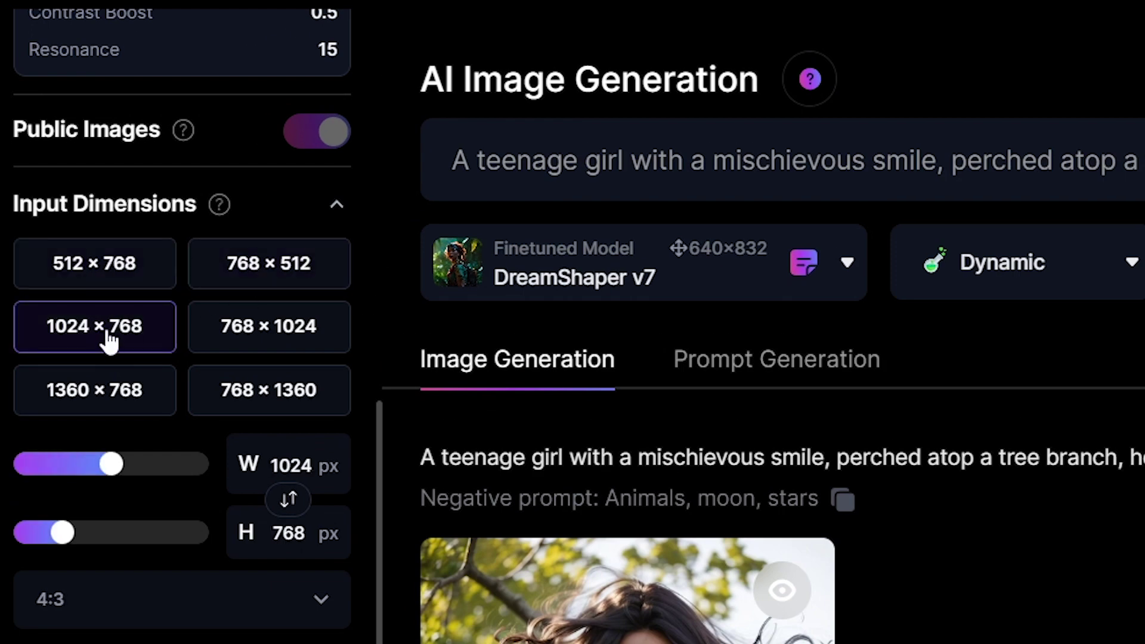
click(283, 346)
click(133, 388)
click(252, 397)
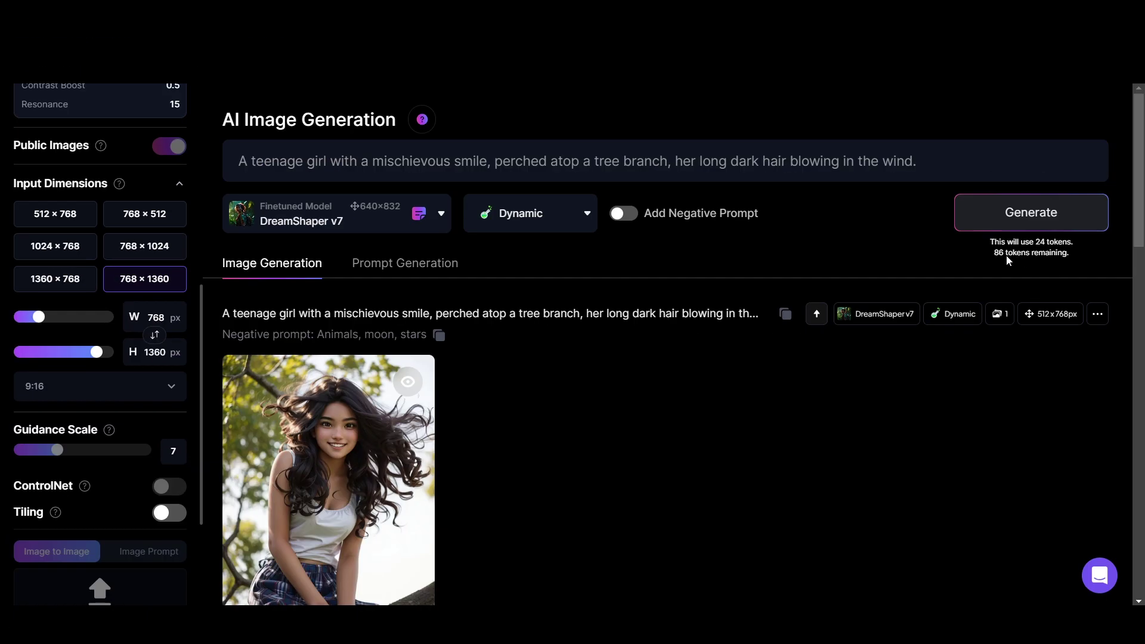
click(296, 614)
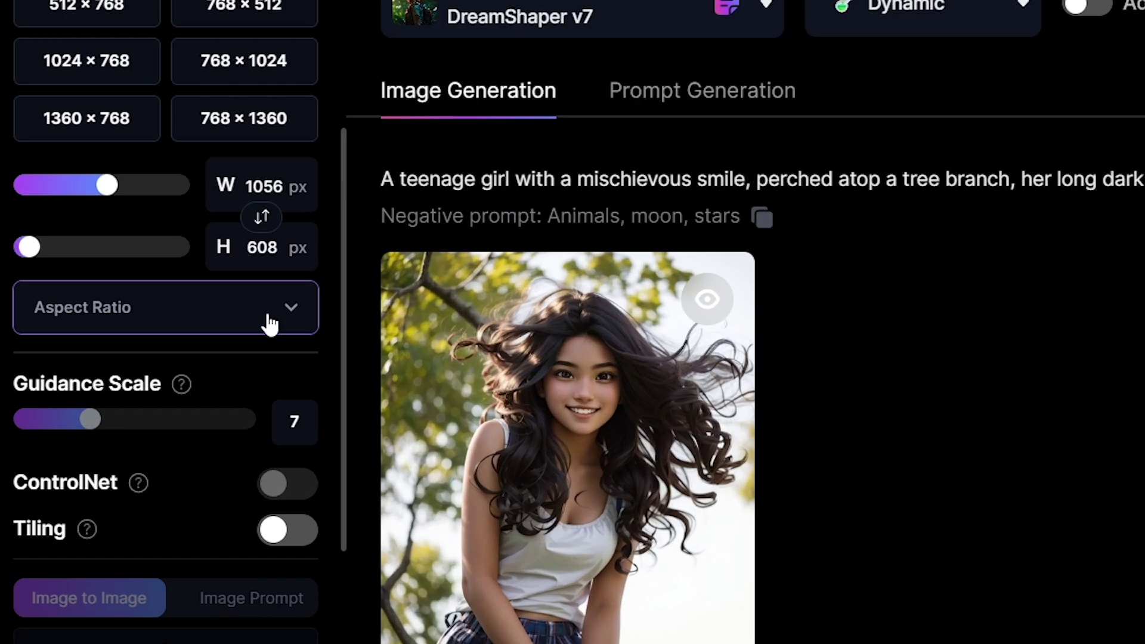
click(159, 396)
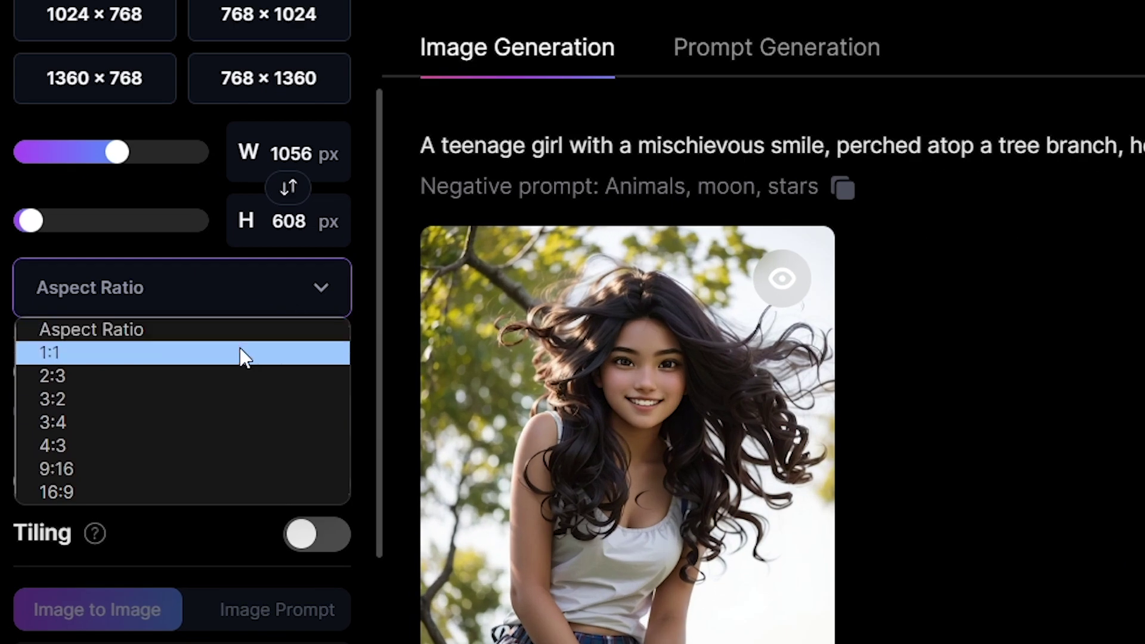
click(128, 420)
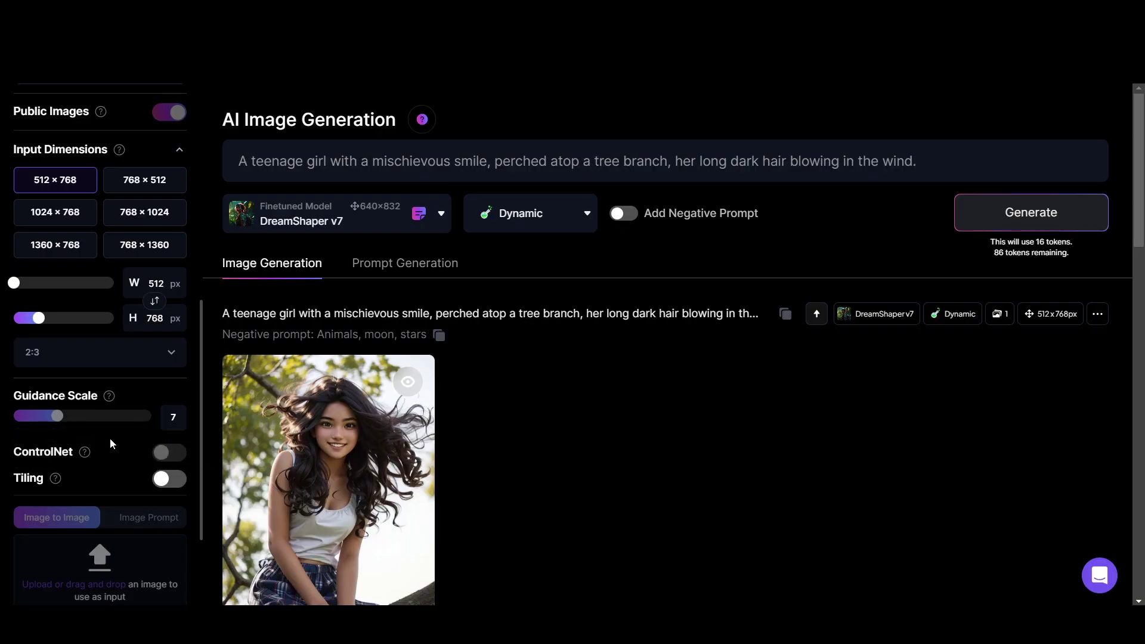
- Turn off Alchemy and return the Guidance Scale to 7 after testing higher values
scroll(110, 437, up, 4)
click(172, 226)
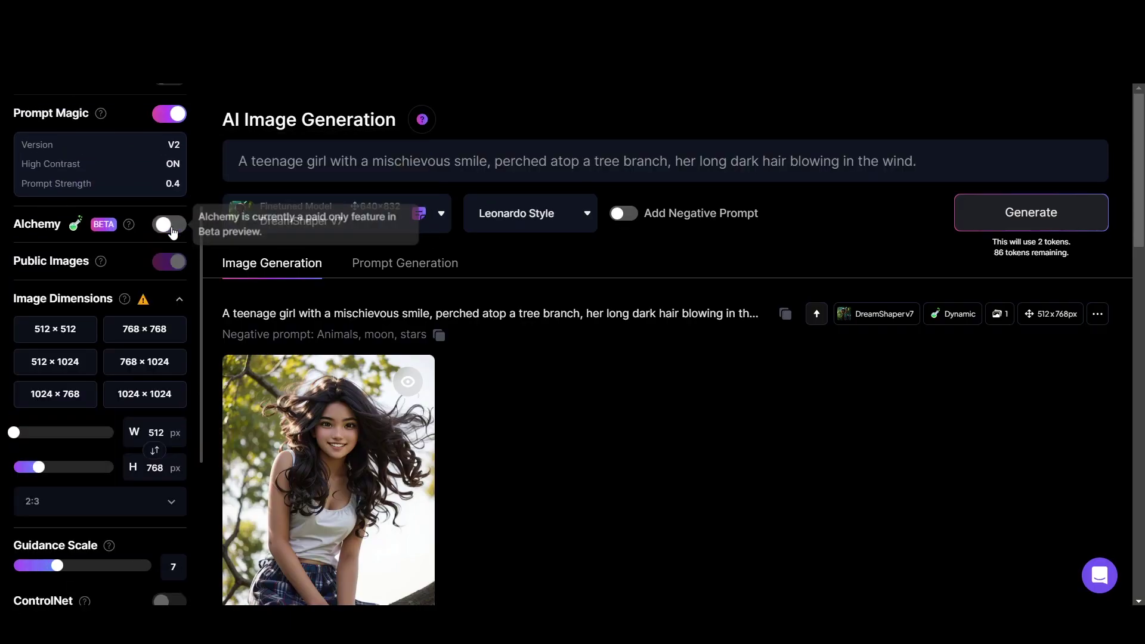
scroll(105, 459, down, 1)
scroll(105, 459, down, 2)
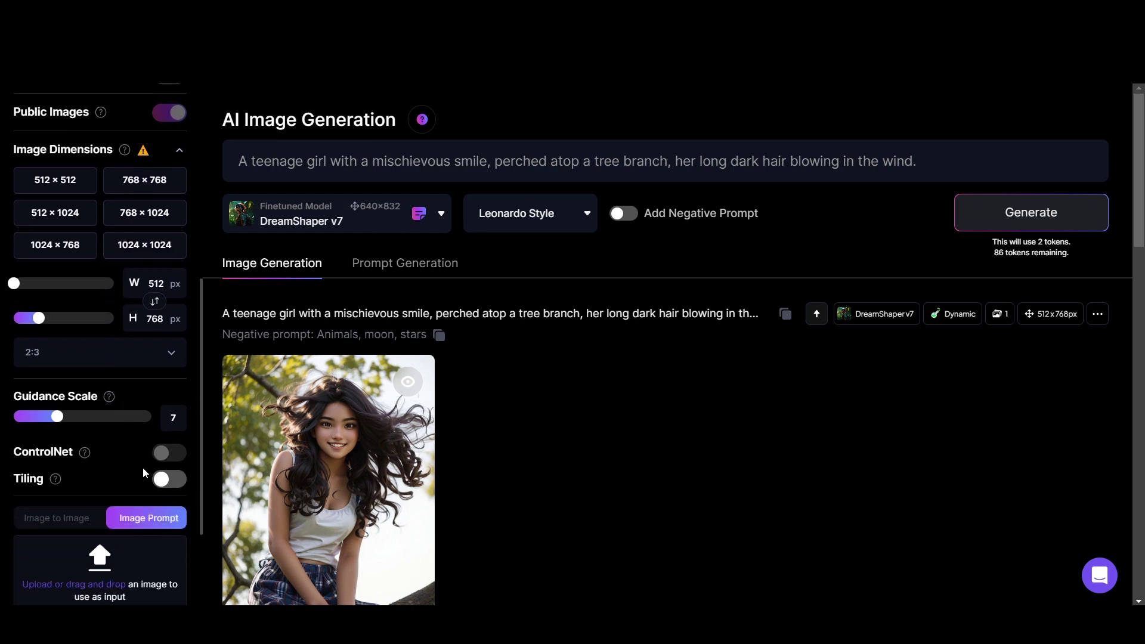
mouse_move(58, 421)
mouse_down()
mouse_move(136, 419)
mouse_move(71, 419)
mouse_up()
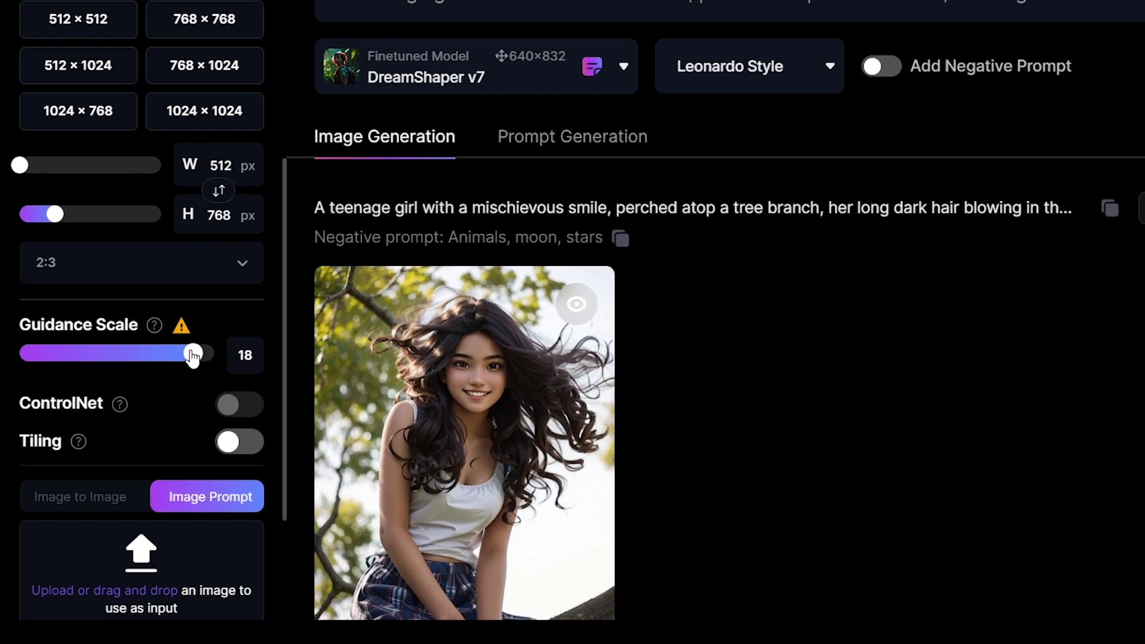
drag(112, 337, 93, 342)
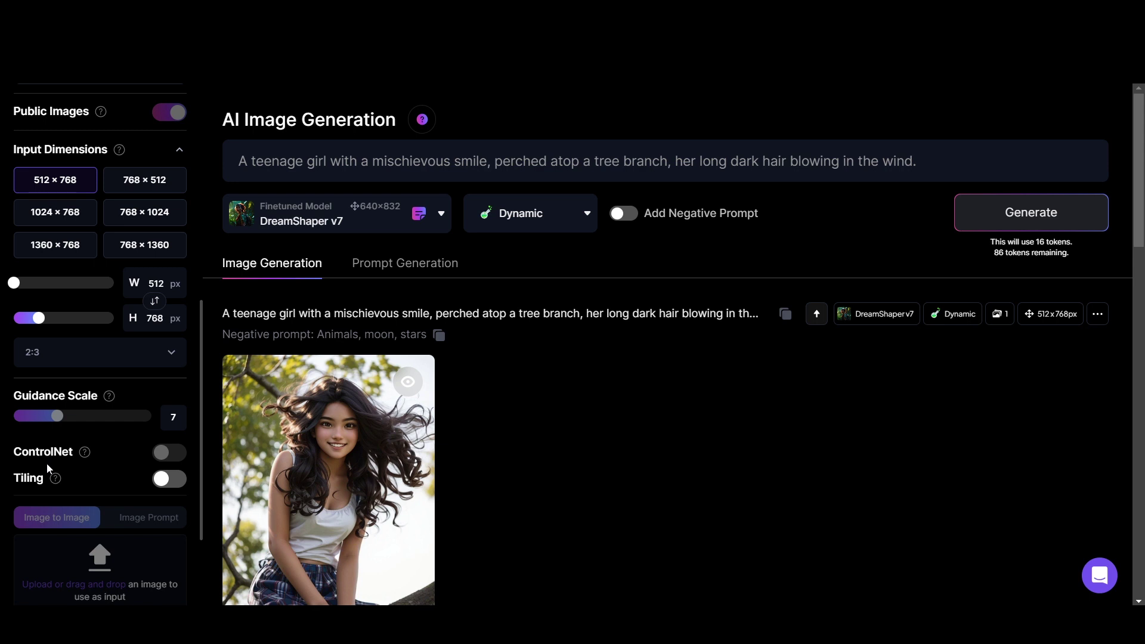
- Turn off Prompt Magic and Alchemy in the left panel
mouse_move(178, 451)
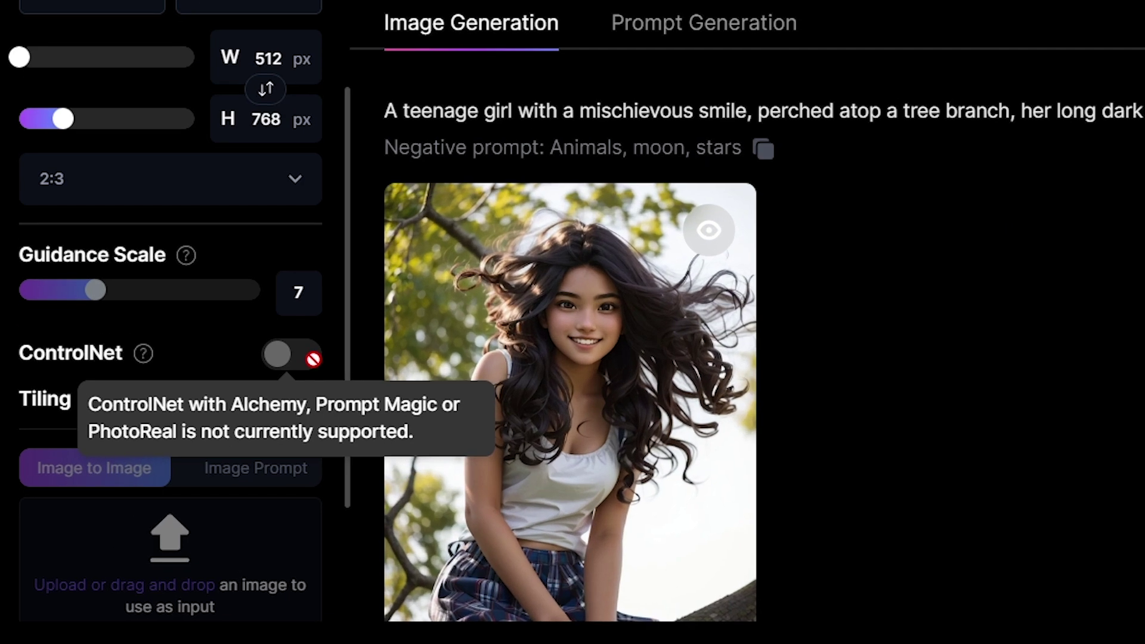
scroll(313, 359, up, 10)
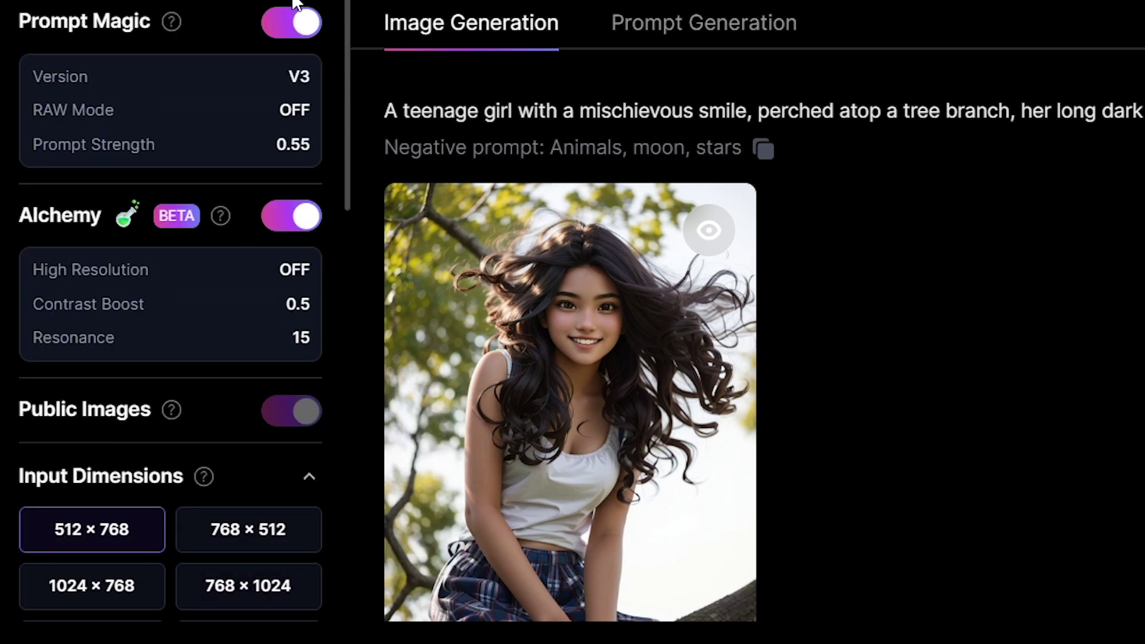
click(301, 27)
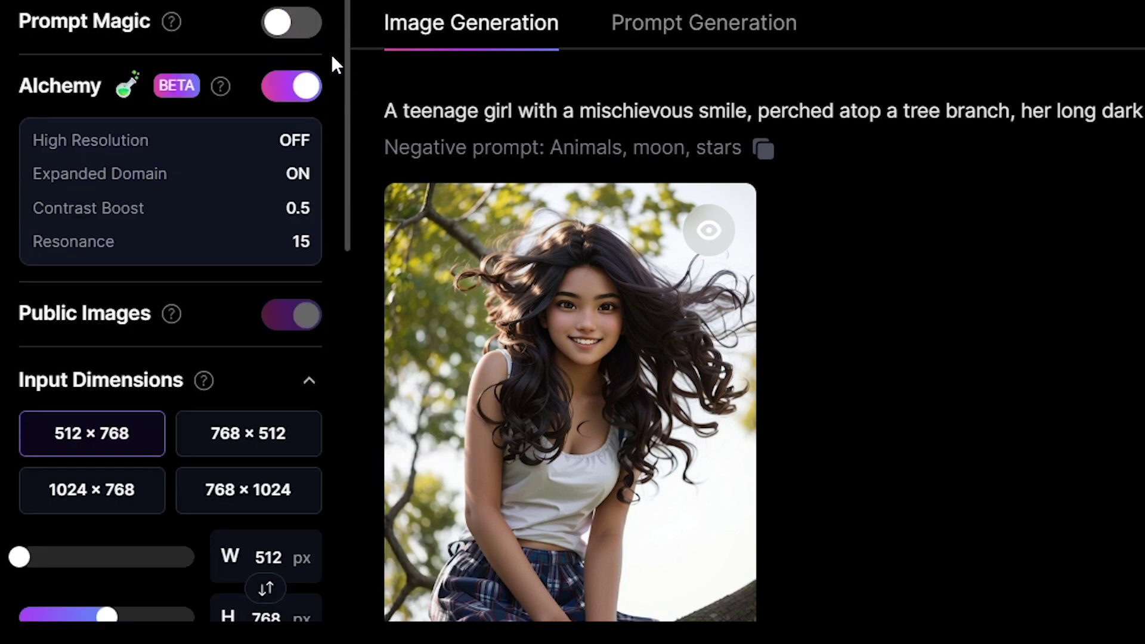
click(310, 90)
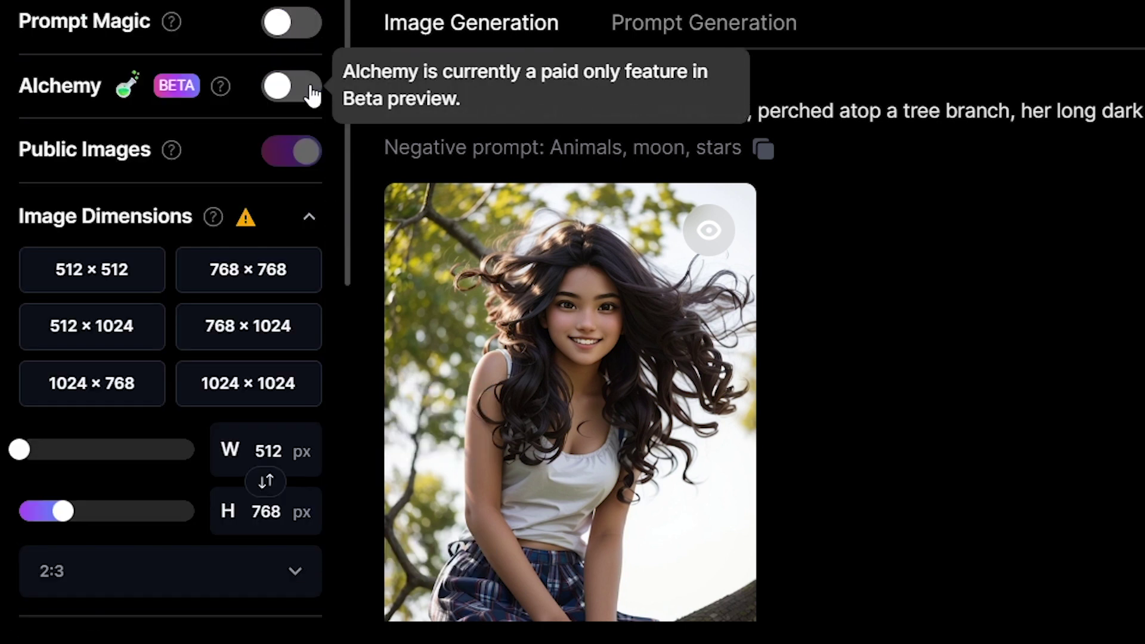
scroll(311, 91, down, 6)
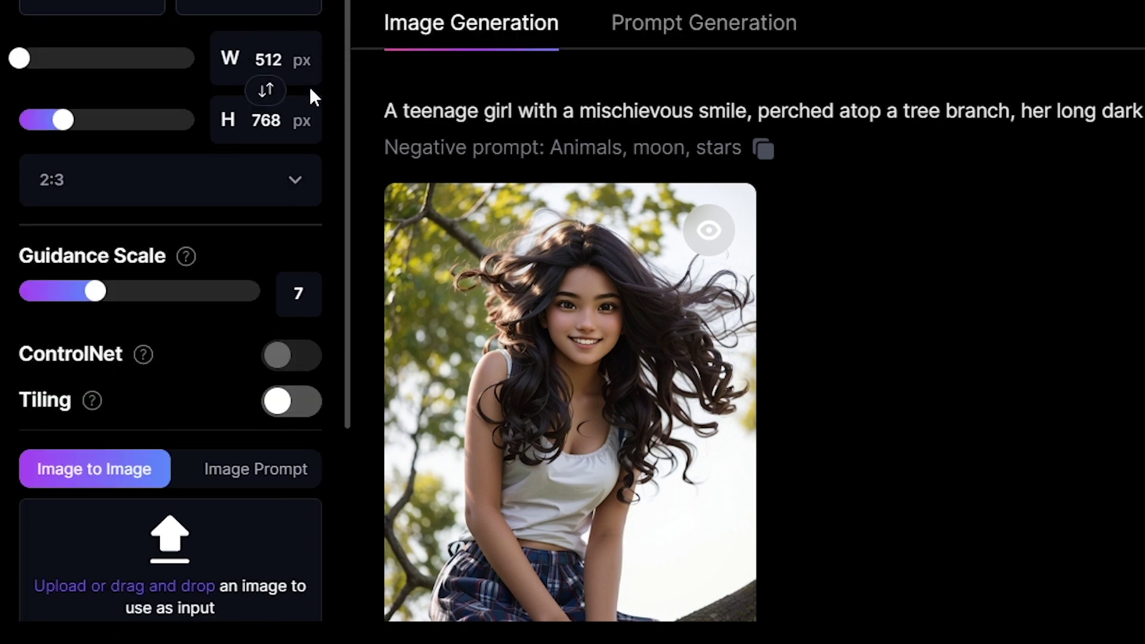
scroll(308, 101, down, 2)
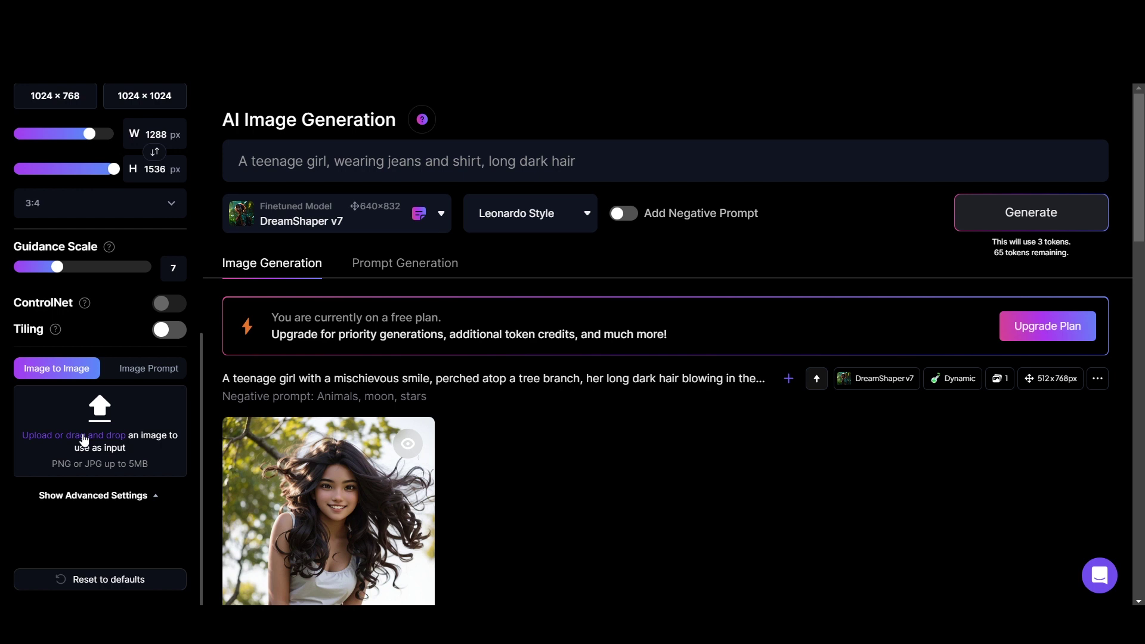
- Load the man-in-suit photo as input and enable ControlNet in Pose to Image mode
click(84, 440)
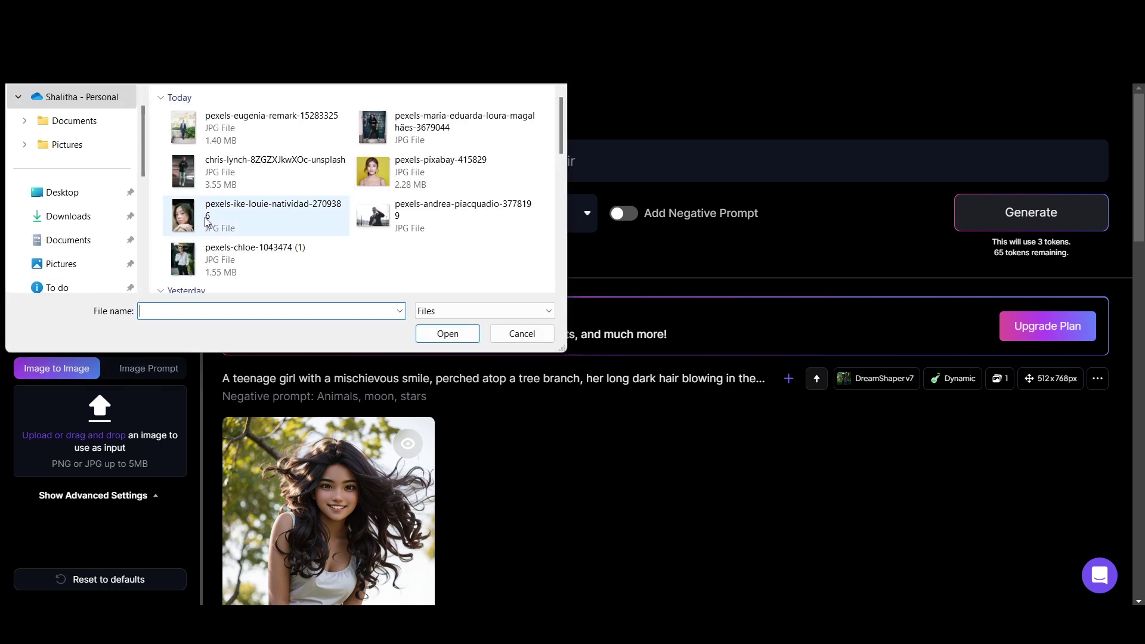
double_click(219, 140)
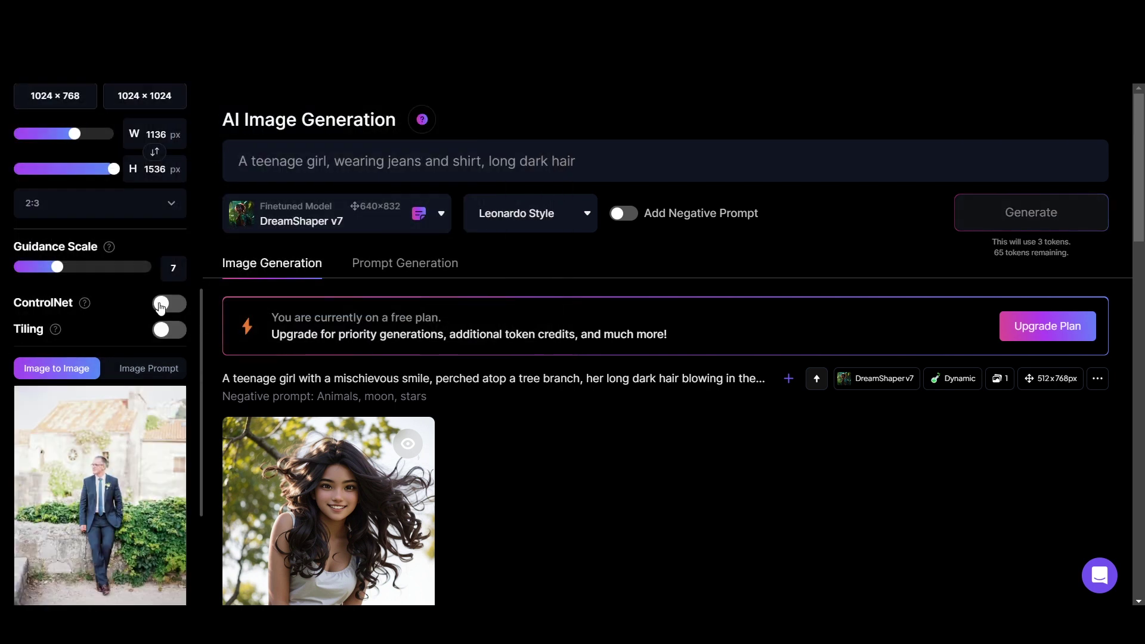
click(162, 304)
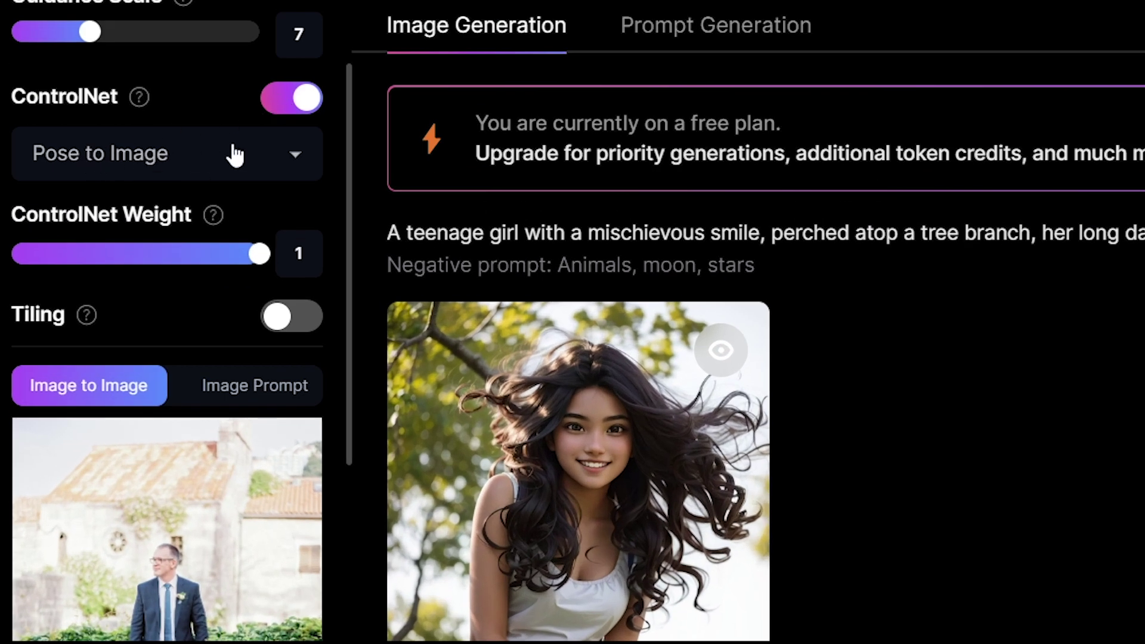
click(166, 282)
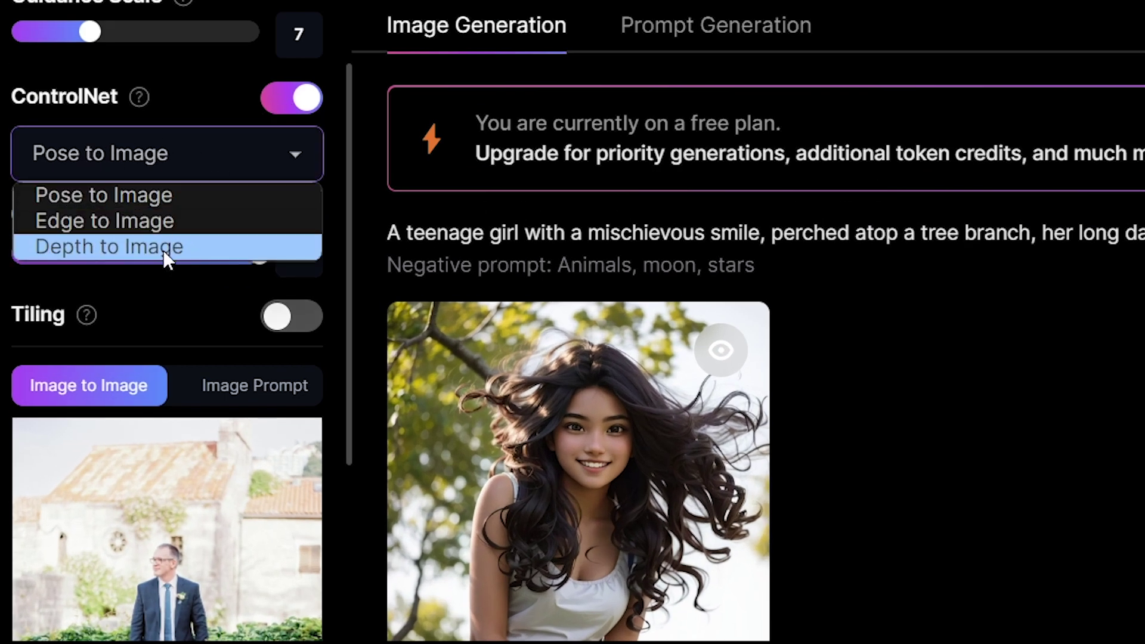
click(159, 203)
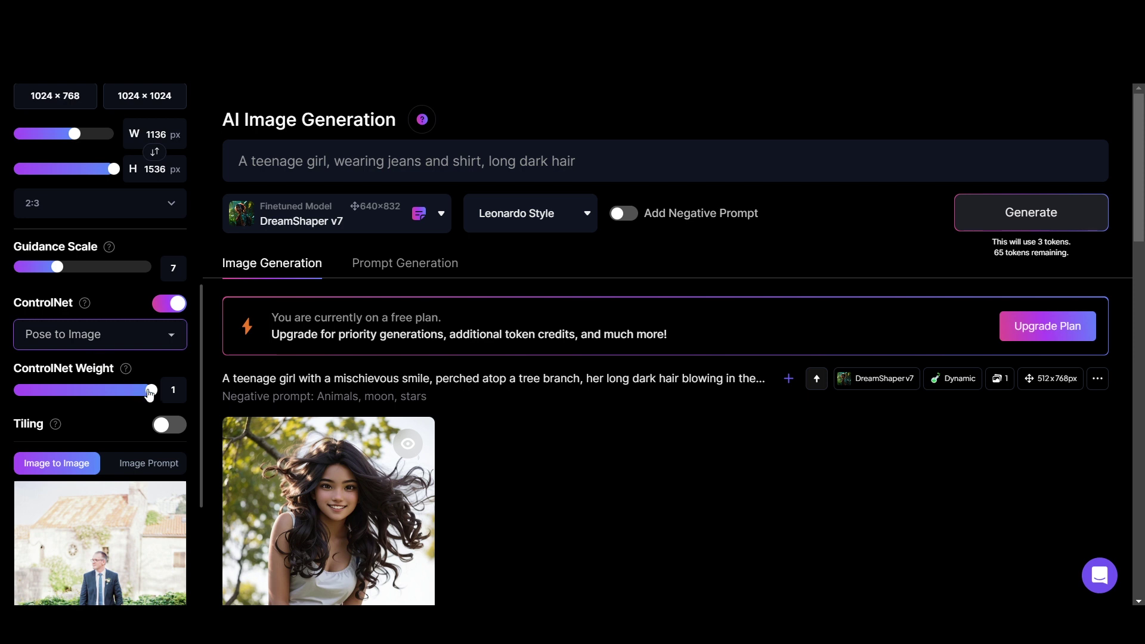
- Set ControlNet Weight to 1 and generate the jeans-and-shirt girl image
drag(152, 390, 112, 396)
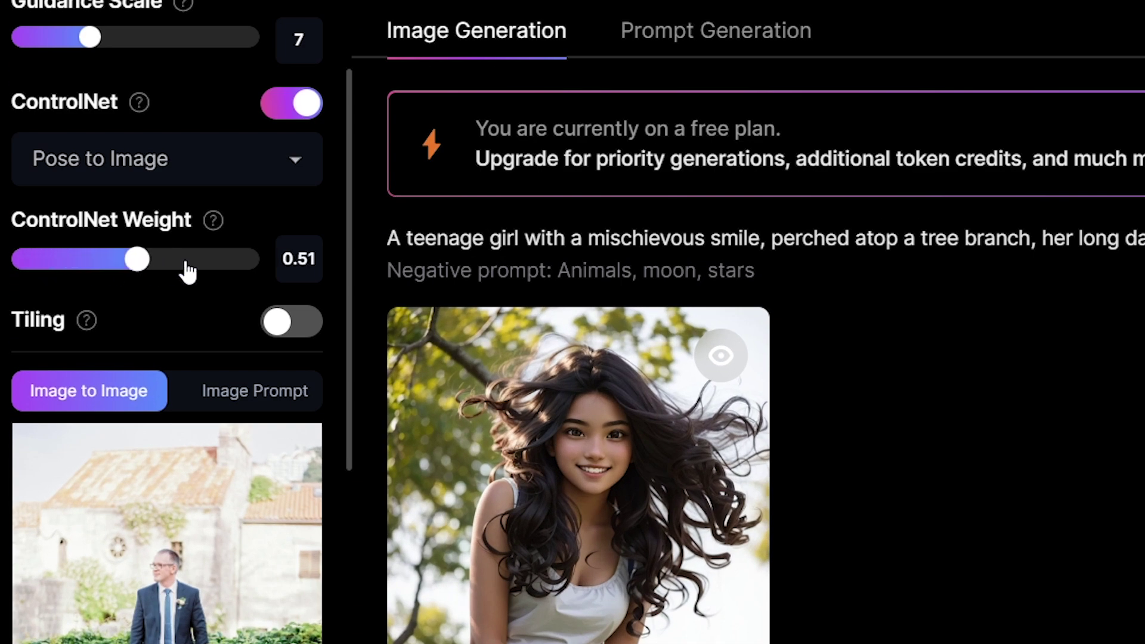
drag(188, 272, 334, 276)
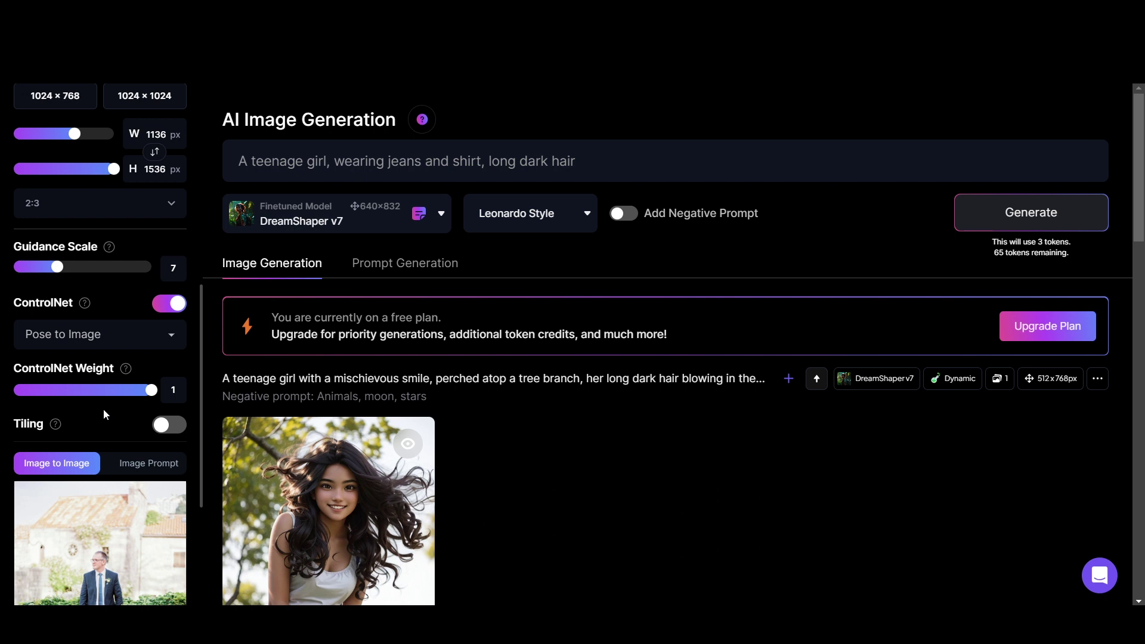
click(603, 158)
drag(603, 158, 238, 160)
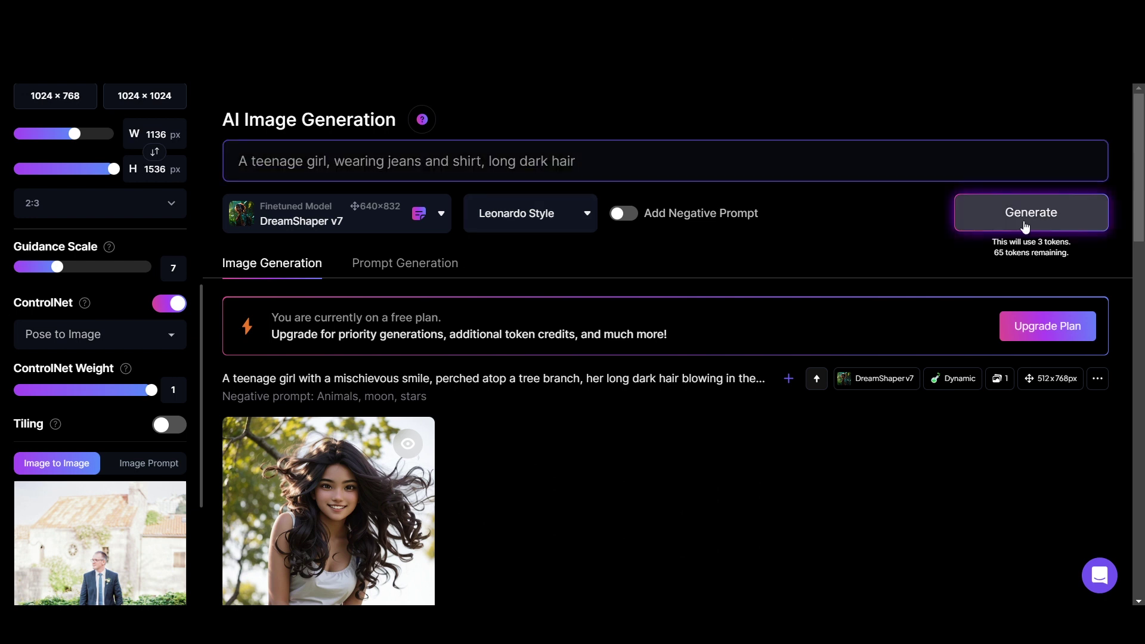
click(1026, 215)
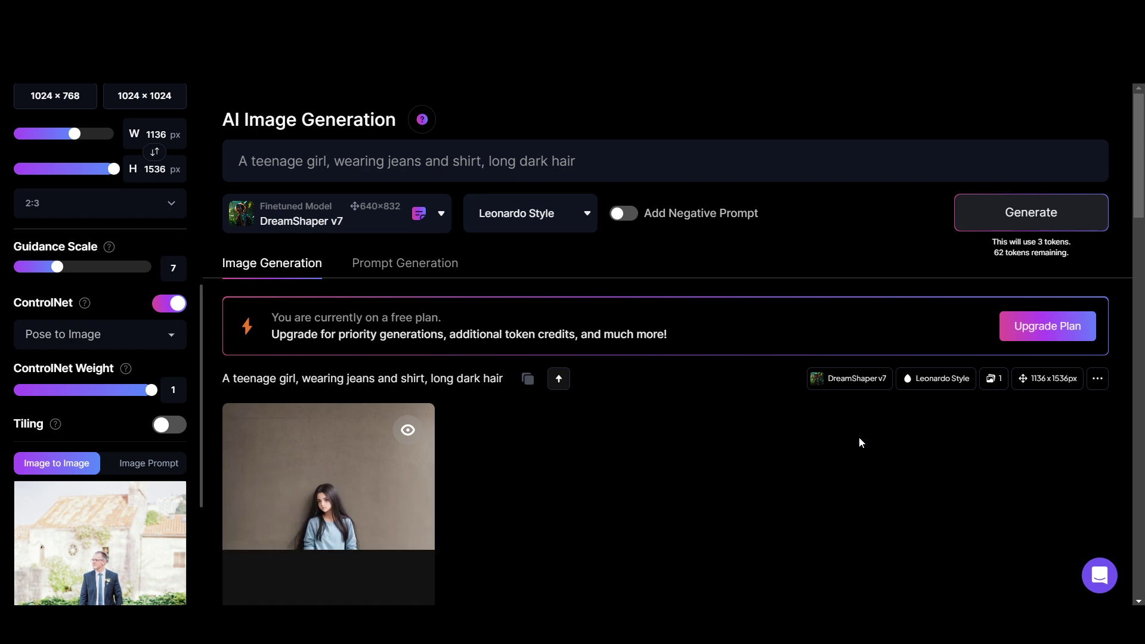
- Scroll down the generation page to review the generated images
scroll(816, 444, down, 1)
scroll(816, 448, down, 1)
scroll(64, 523, down, 2)
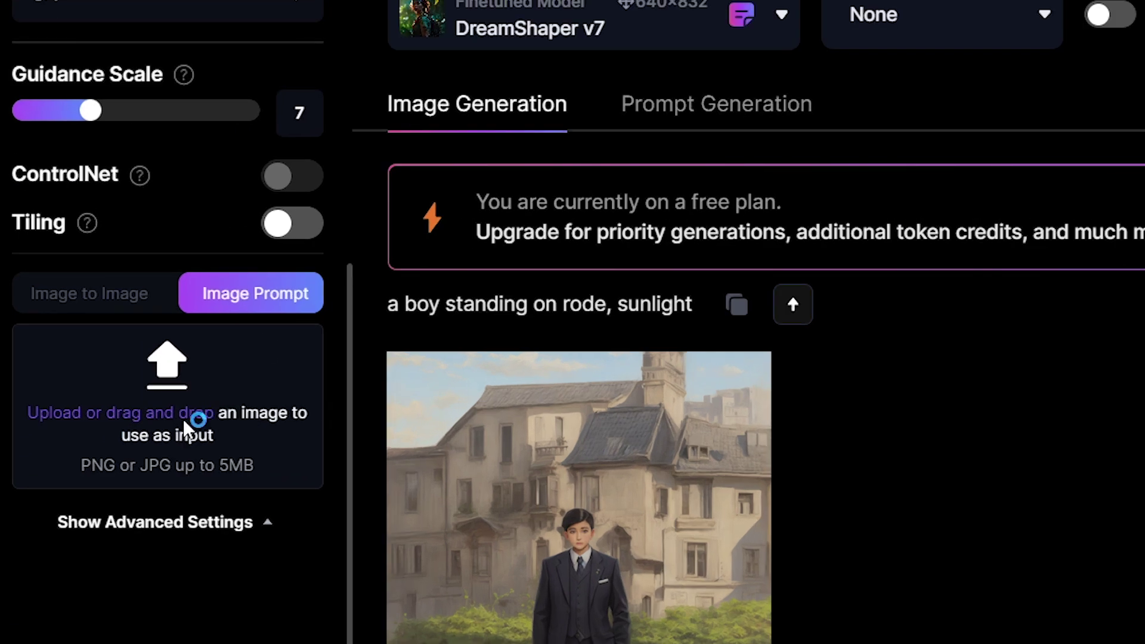
- Upload pexels-pixabay-415829.jpg as the image prompt and set its Image Weight to 1
click(184, 419)
click(432, 179)
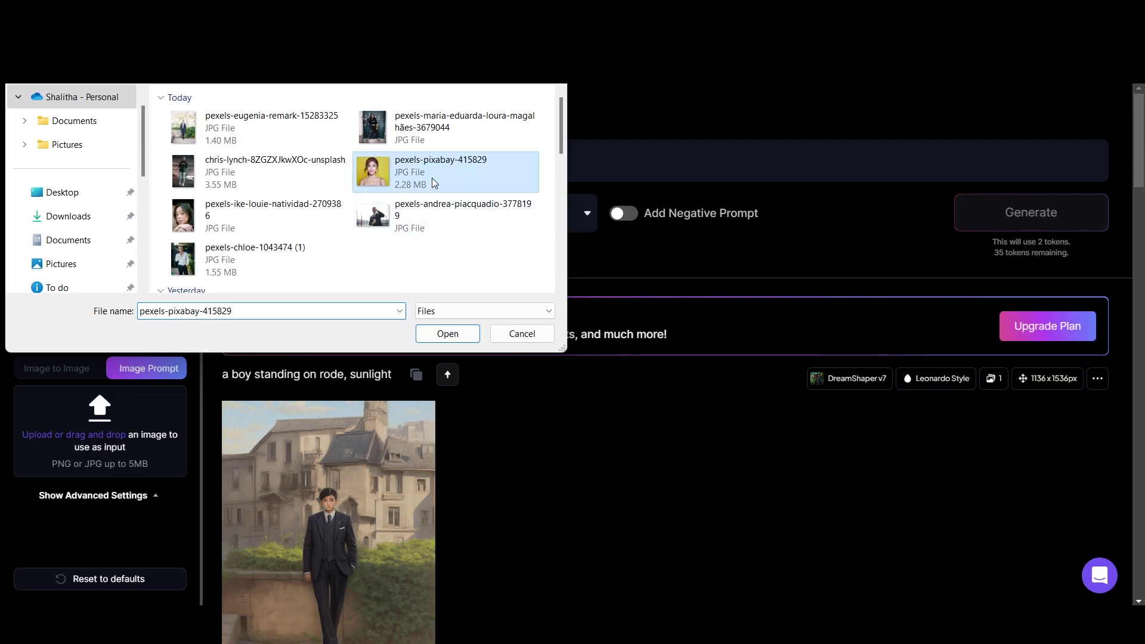
double_click(432, 177)
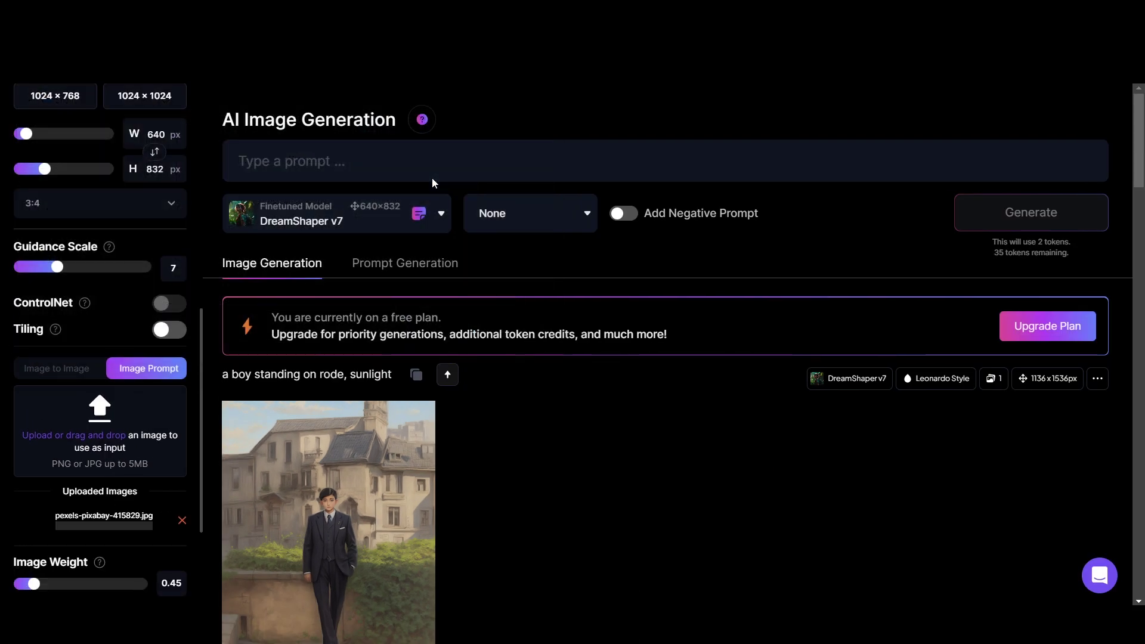
scroll(297, 380, down, 5)
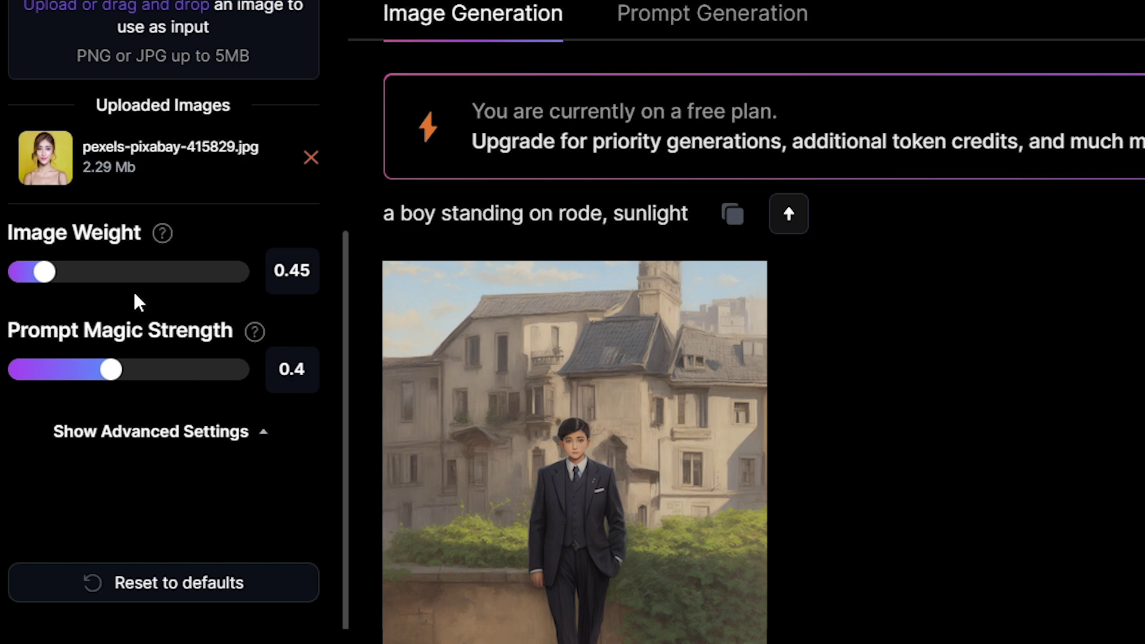
drag(45, 273, 255, 270)
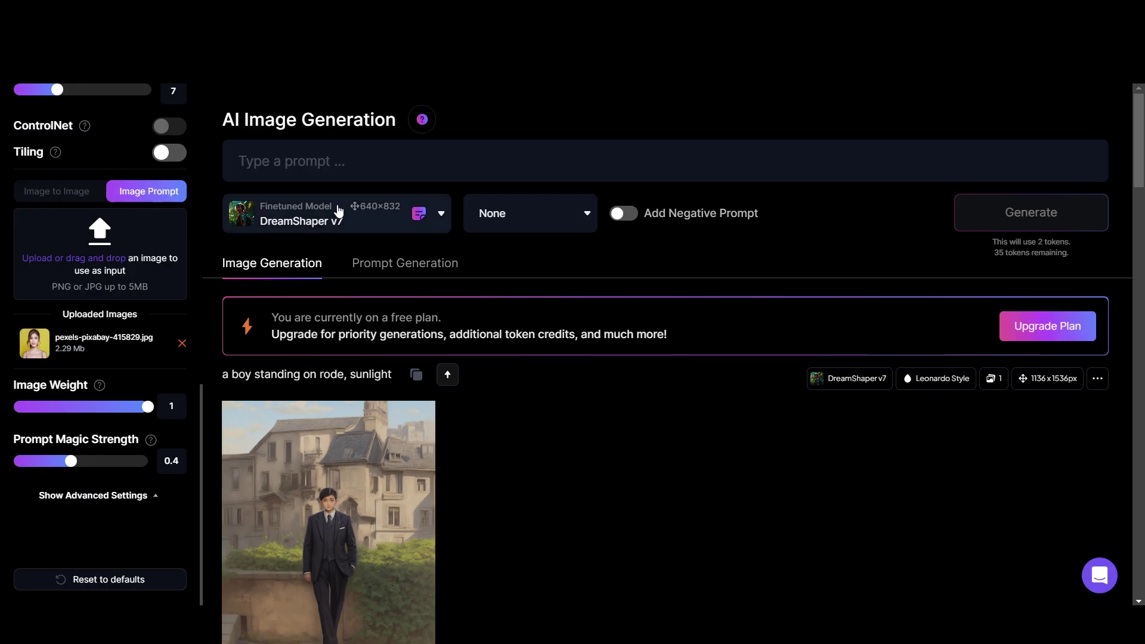
- Paste the mischievous-smile teenage girl prompt, generate the 640×832 portrait, and leave Tiling unchanged
click(377, 166)
text(A teenage girl with a mischievous smile, her long dark hair blowing in the wind.)
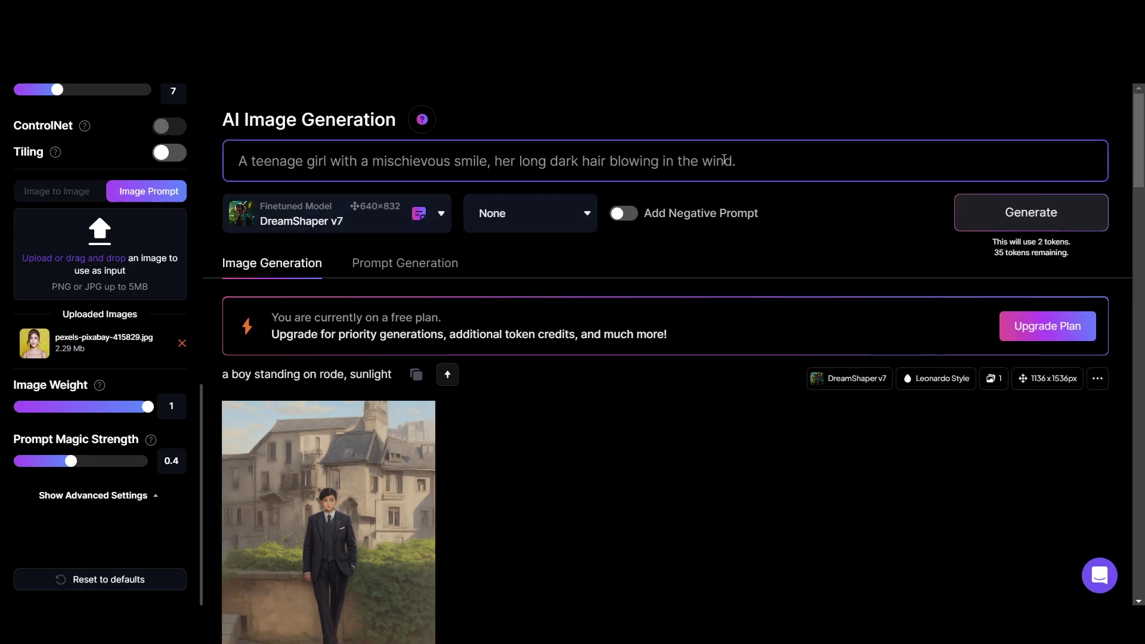
click(990, 213)
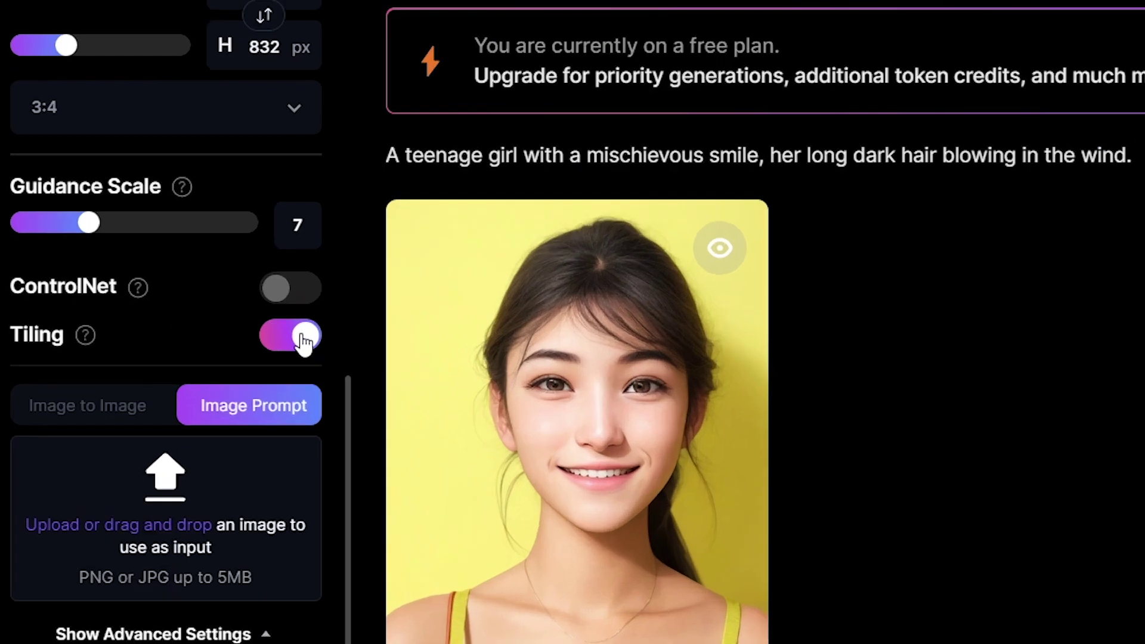
click(303, 340)
click(302, 339)
click(301, 340)
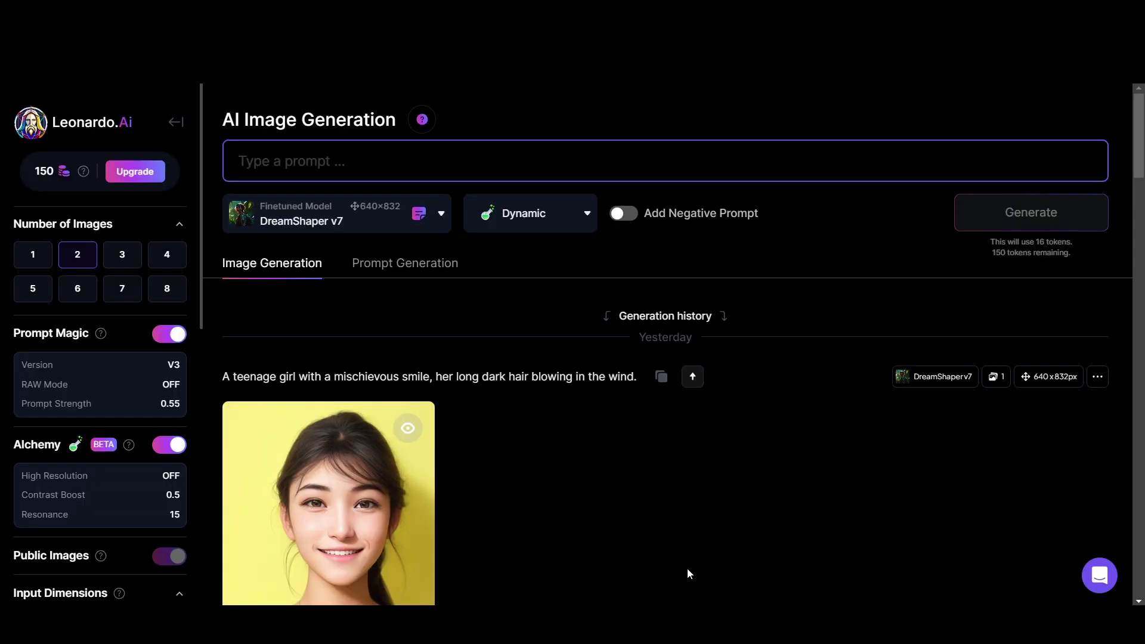
- Toggle Prompt Magic and Alchemy off and back on, leaving their settings unchanged
drag(200, 244, 118, 288)
scroll(138, 348, up, 4)
click(800, 578)
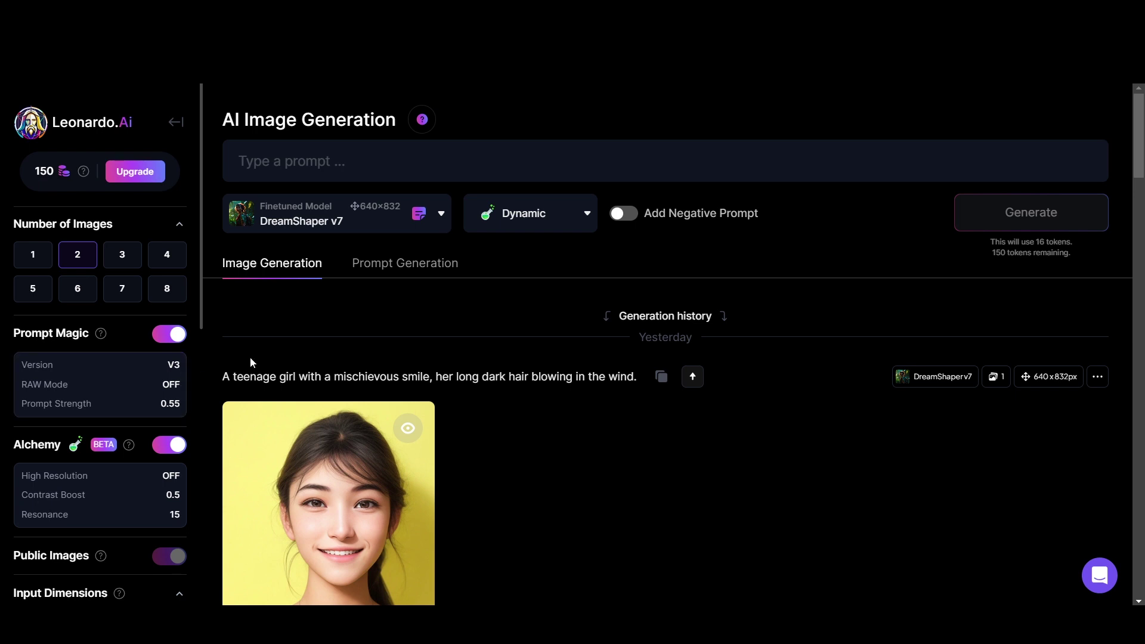
click(178, 342)
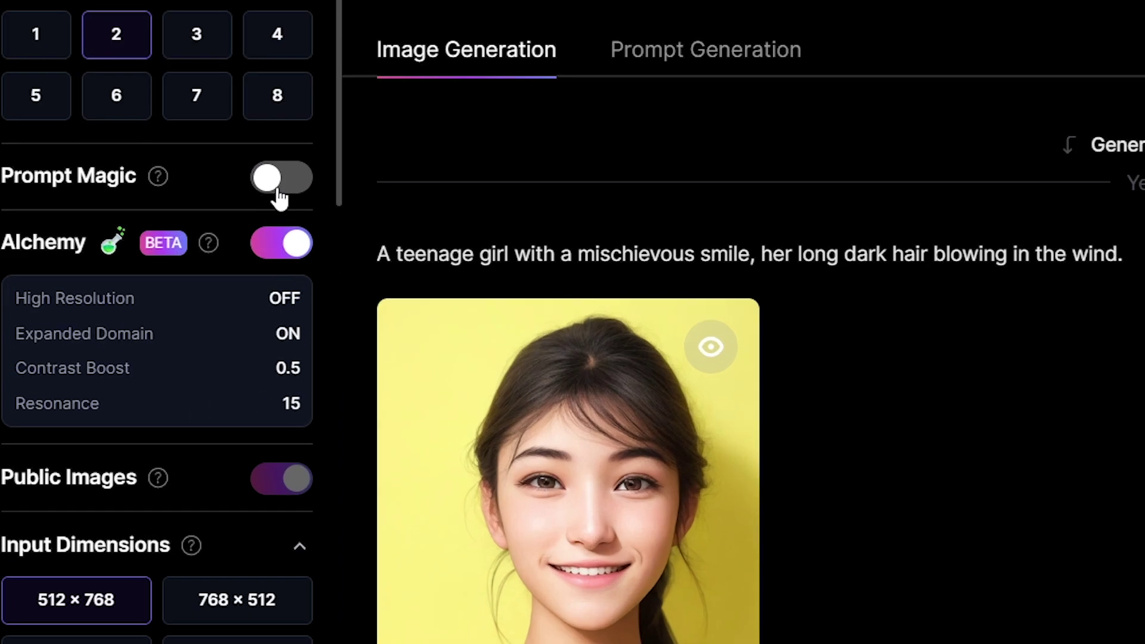
click(167, 343)
click(113, 373)
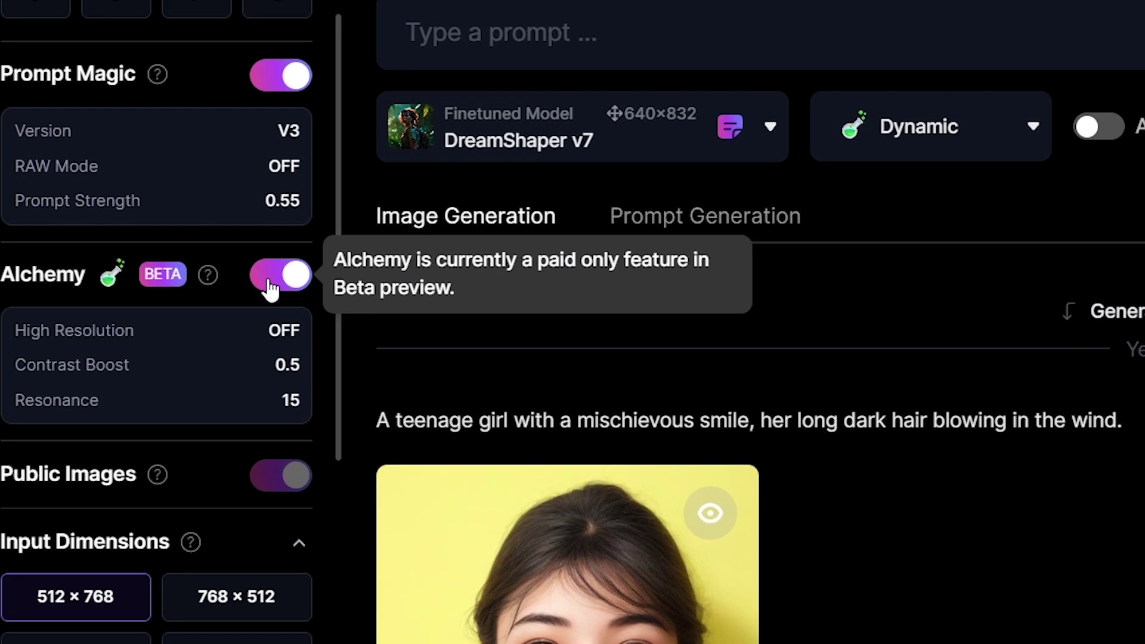
click(280, 275)
click(280, 275)
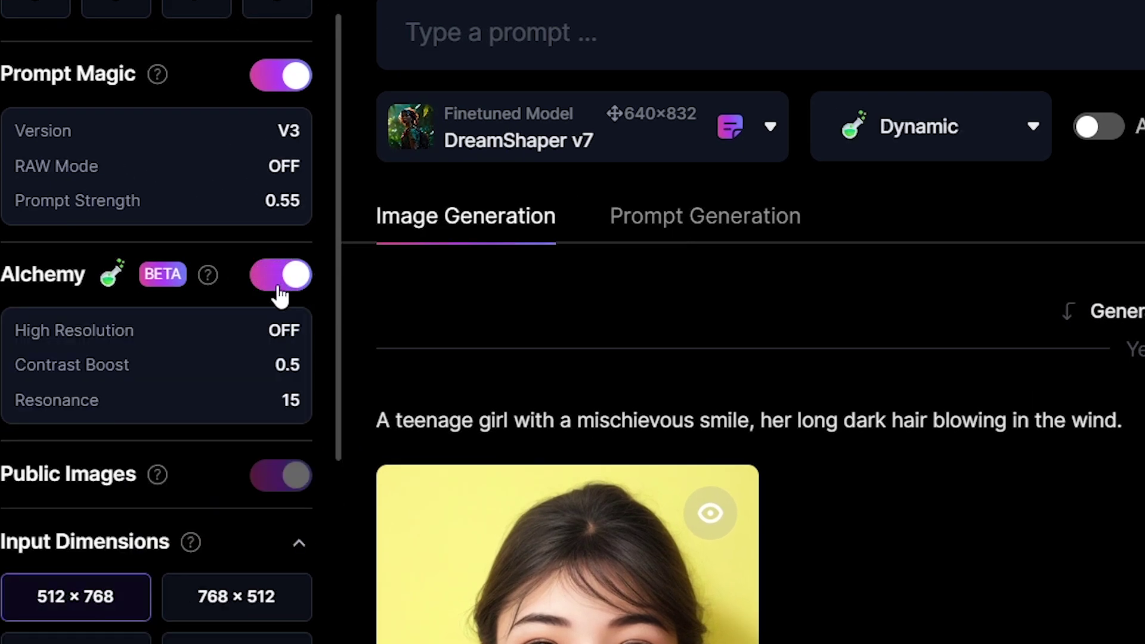
click(209, 364)
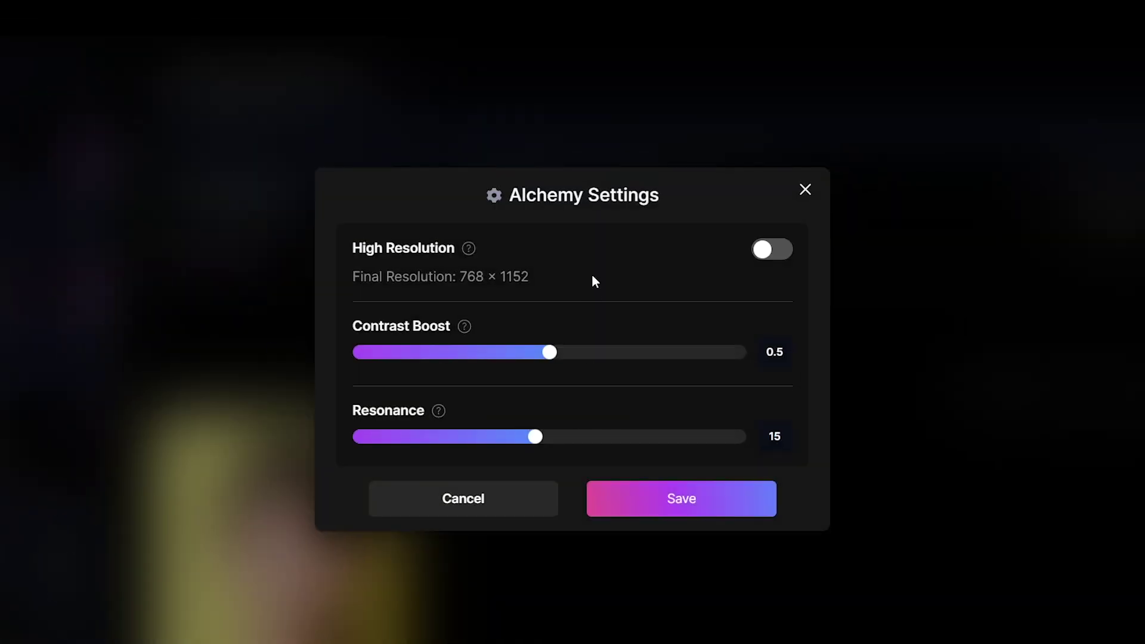
key(Escape)
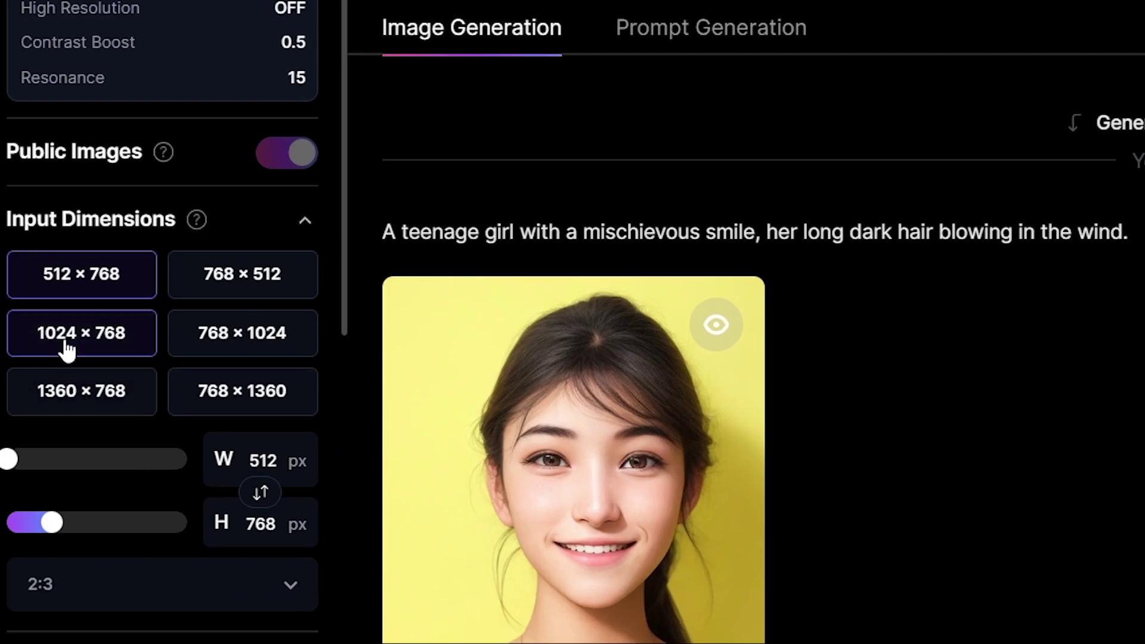
- Set the image size to 1360×768
click(67, 350)
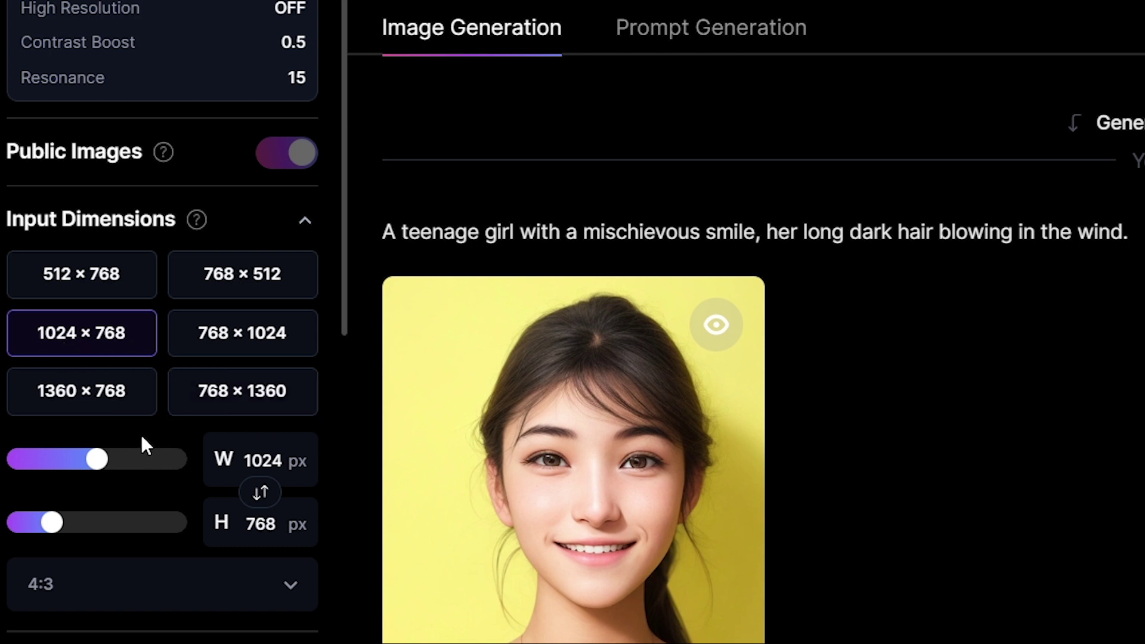
click(89, 407)
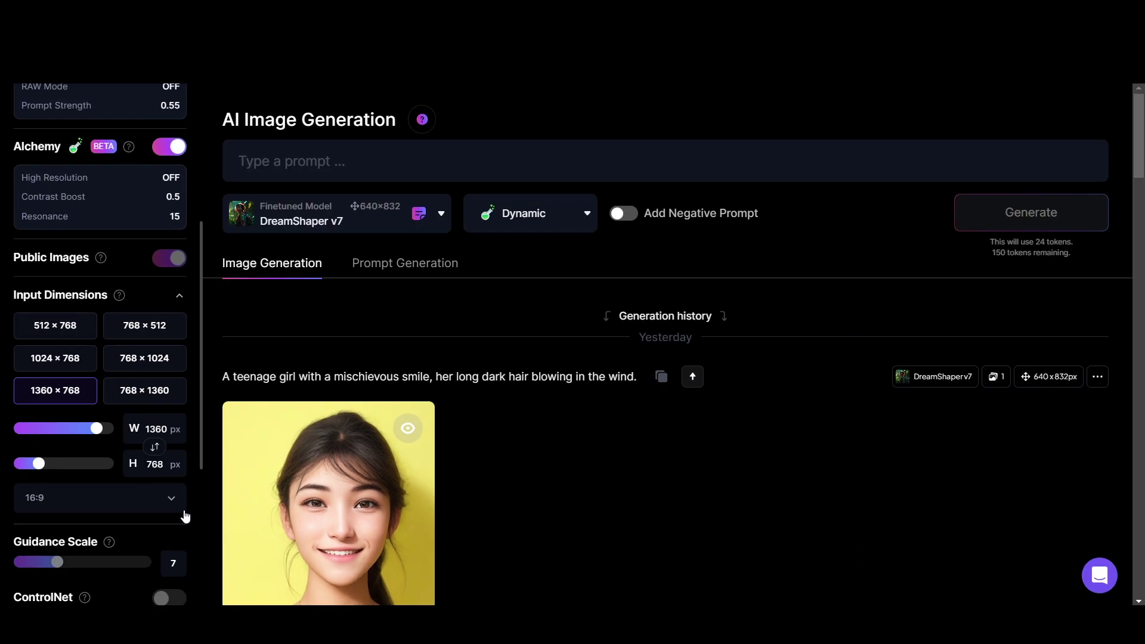
scroll(311, 473, down, 3)
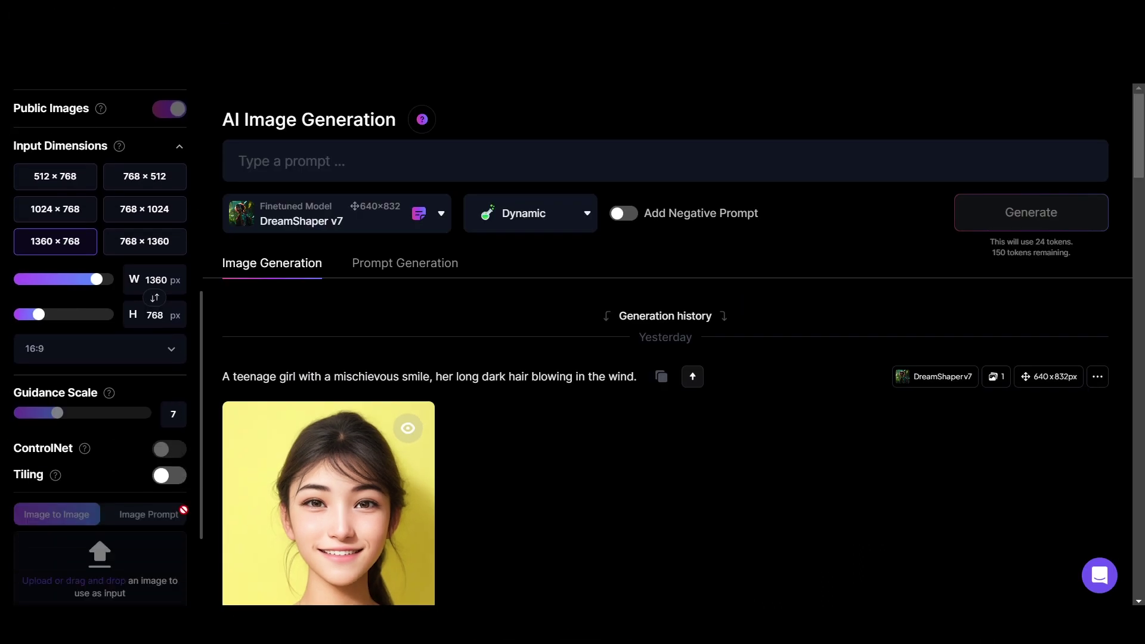
scroll(179, 500, down, 2)
- Paste the lady warrior prompt, keep the Dynamic style preset, and generate
click(422, 155)
text(A proud lady warrior, her armor gleaming in the light of a full moon, her shield held high in a show of strength.)
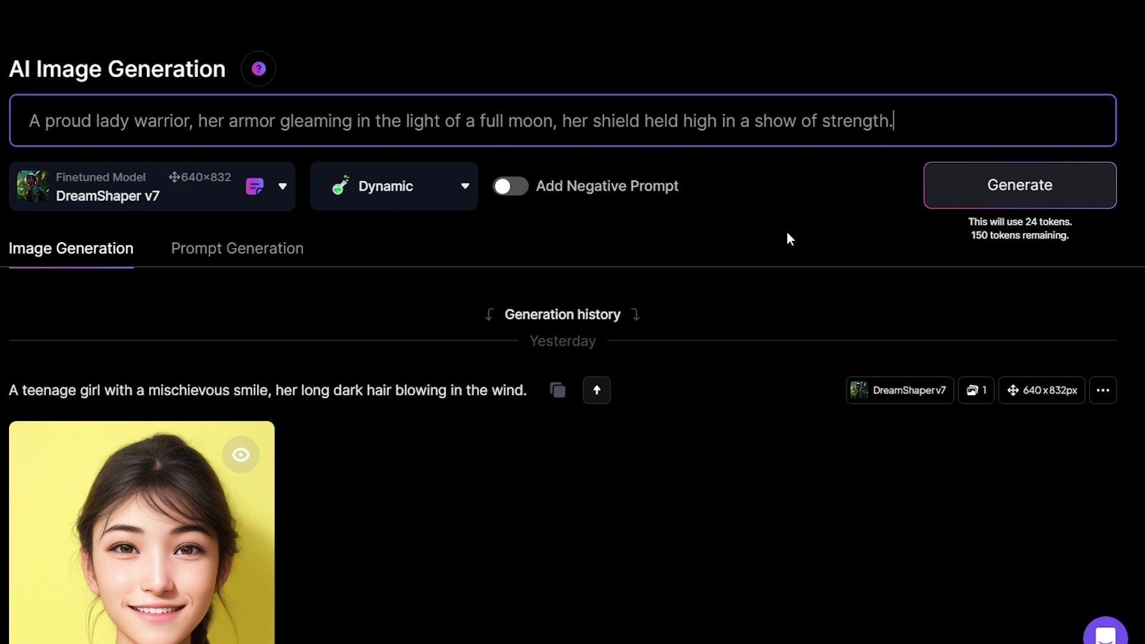
click(441, 201)
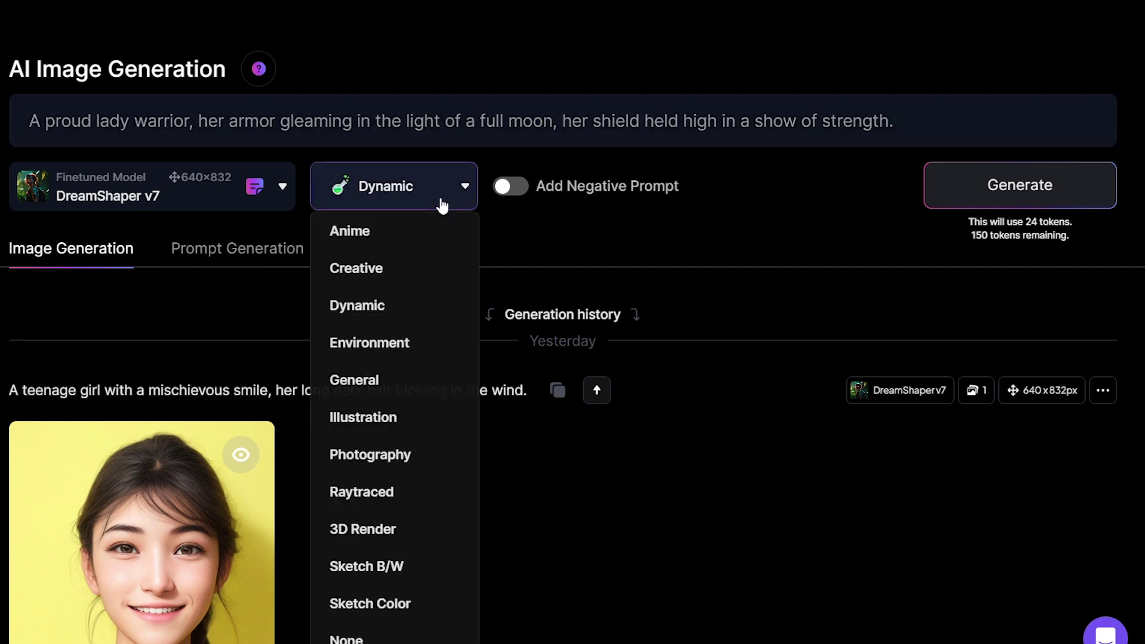
click(398, 320)
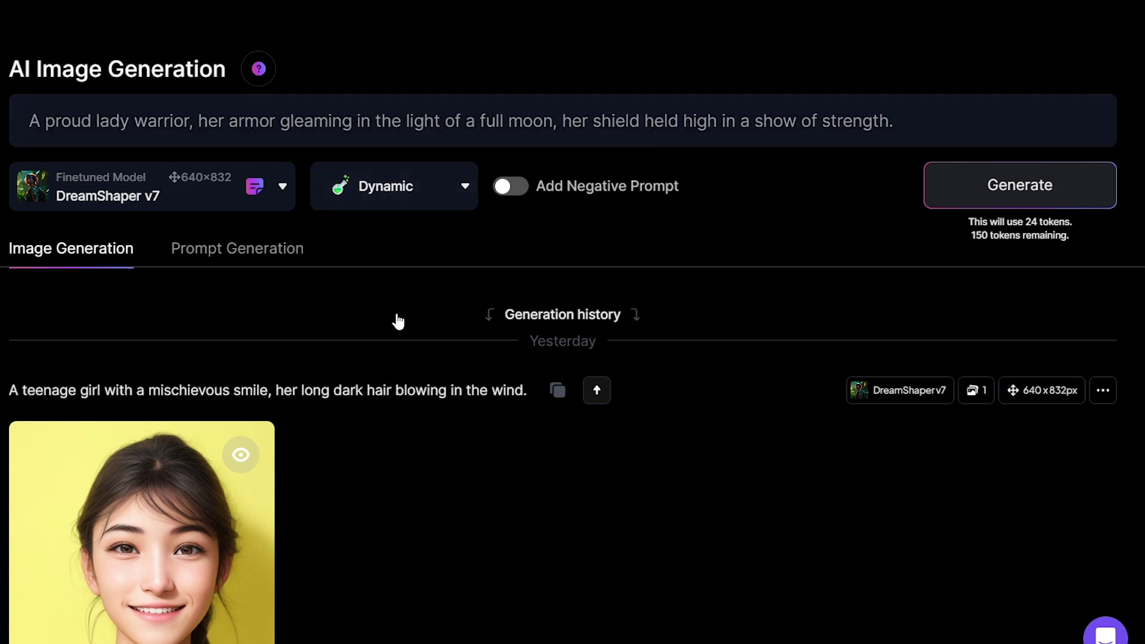
click(957, 202)
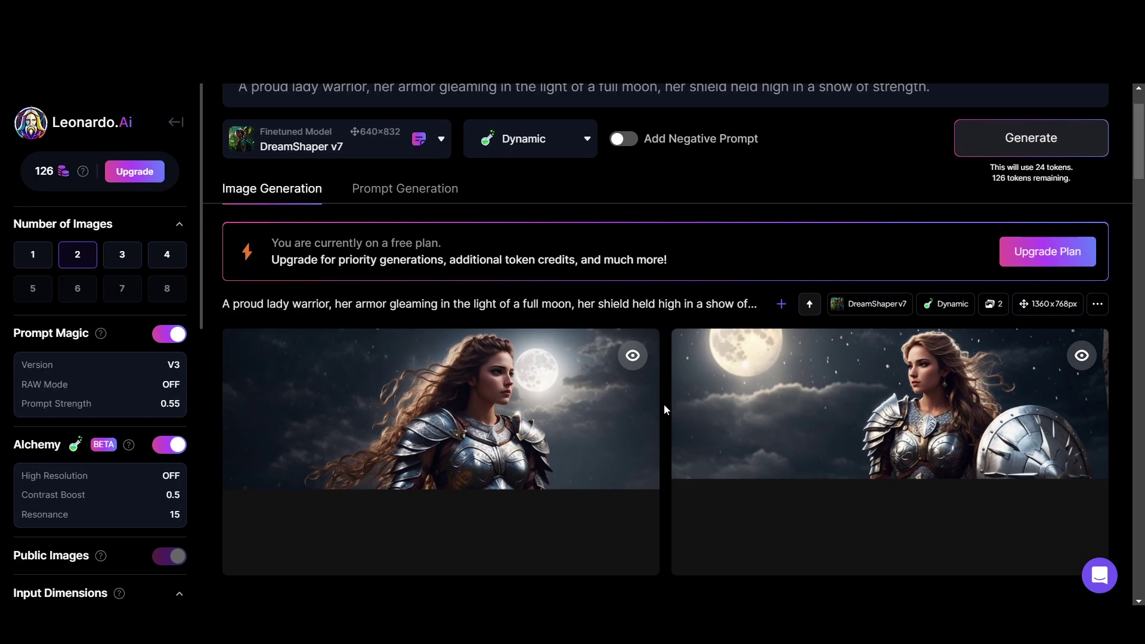
- View the shield-bearing warrior image at full size, then close the view
scroll(664, 403, down, 1)
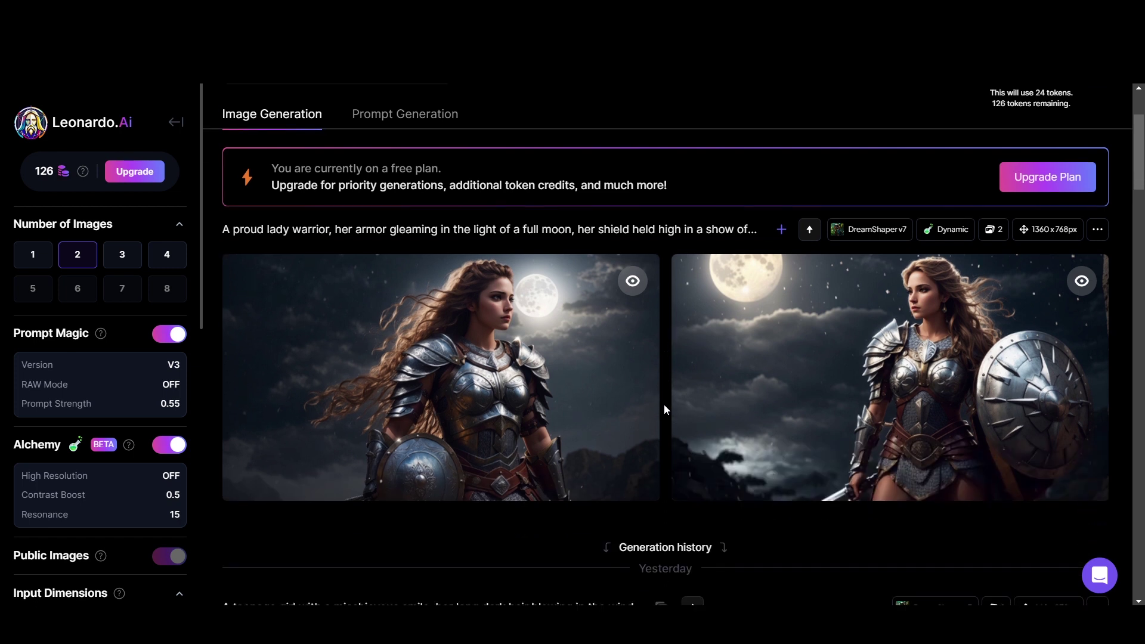
click(875, 399)
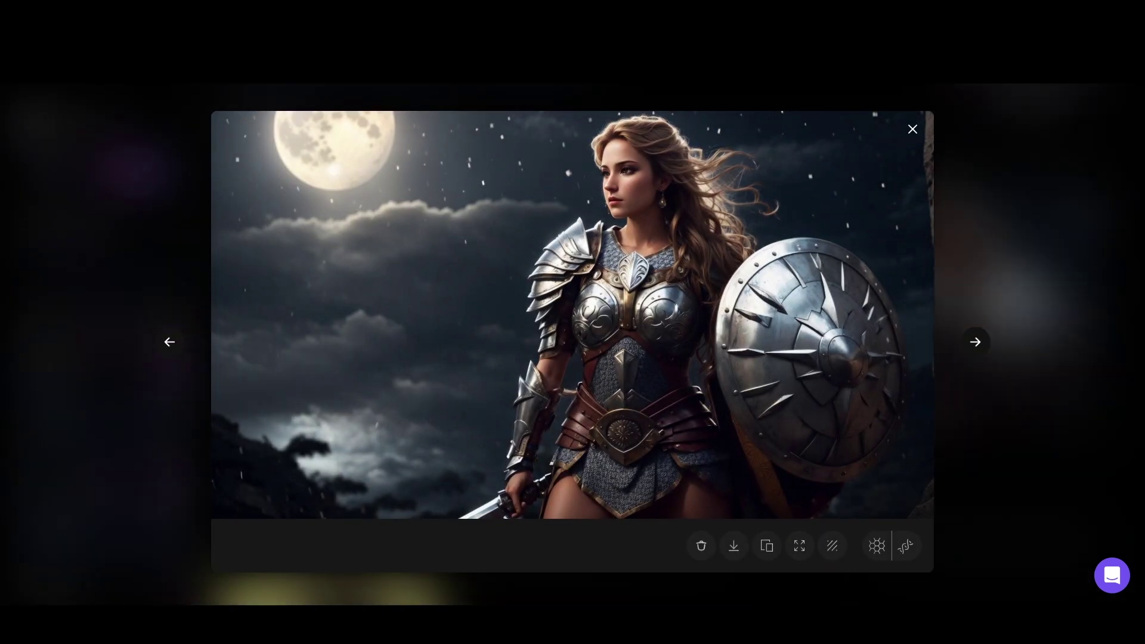
key(Escape)
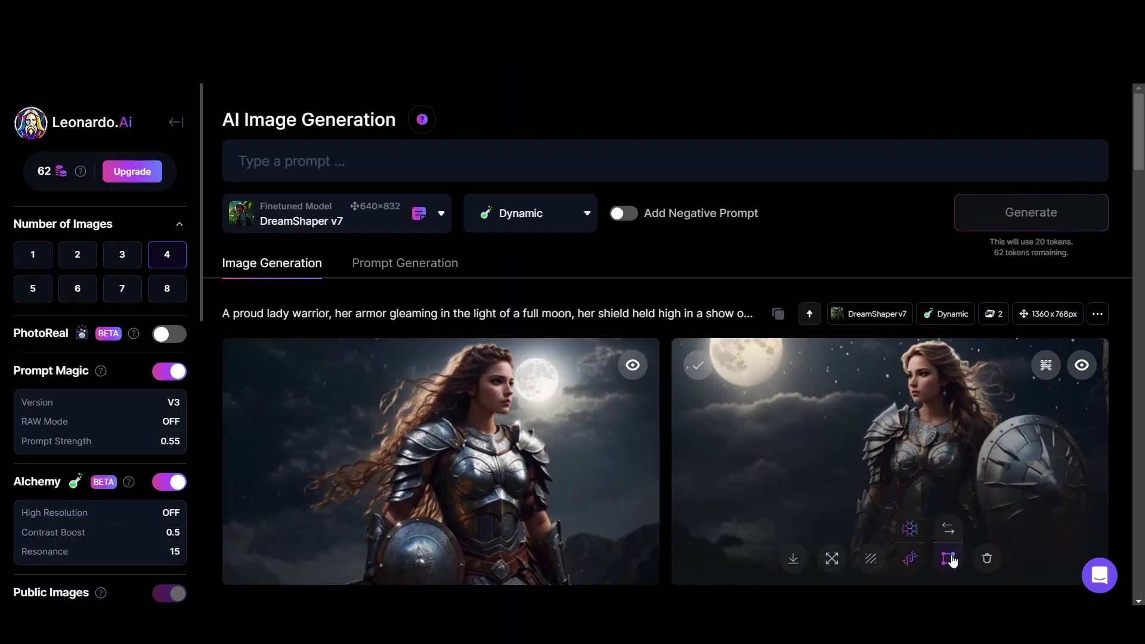
- Open the warrior image in the Canvas editor and zoom the view out to 25%
click(820, 514)
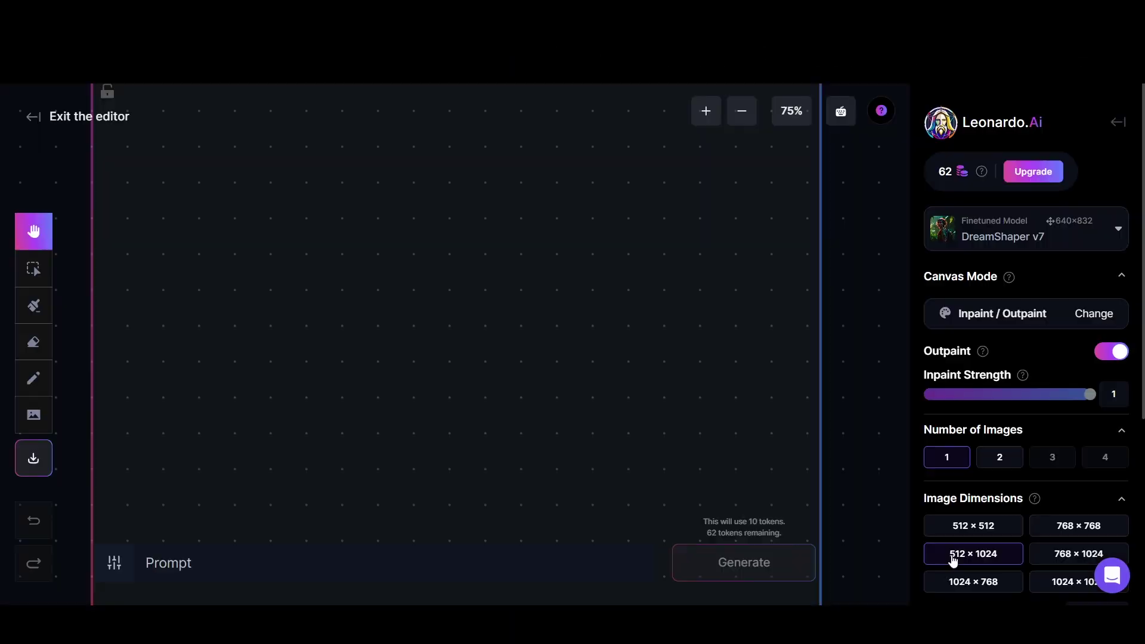
click(34, 268)
click(742, 113)
click(741, 113)
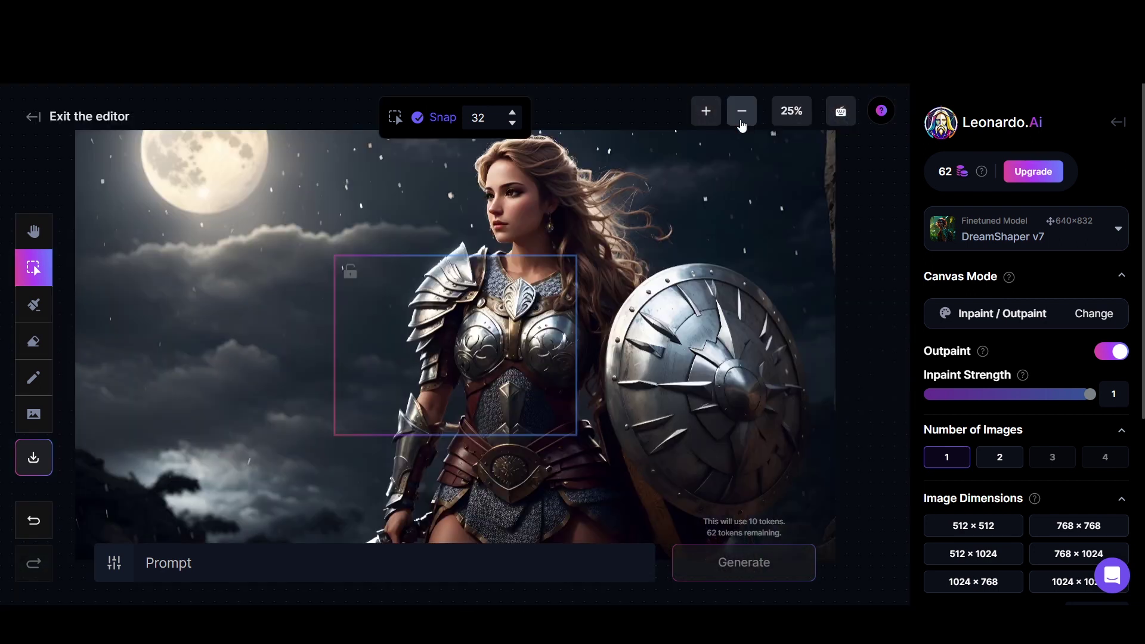
scroll(1088, 287, down, 4)
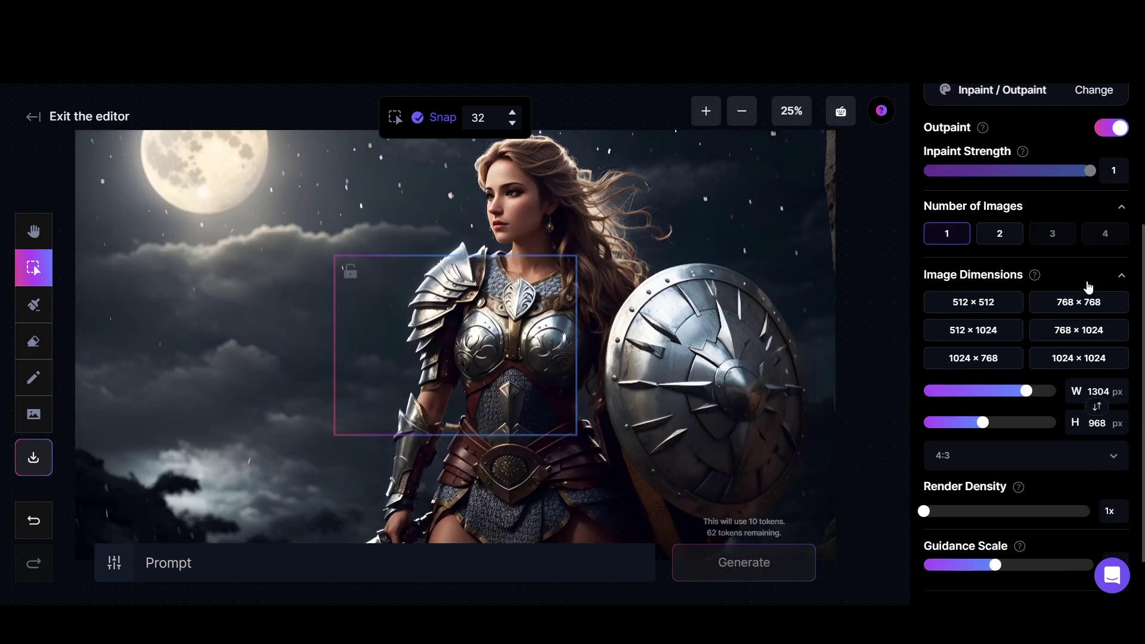
scroll(1089, 286, down, 1)
scroll(1088, 286, up, 5)
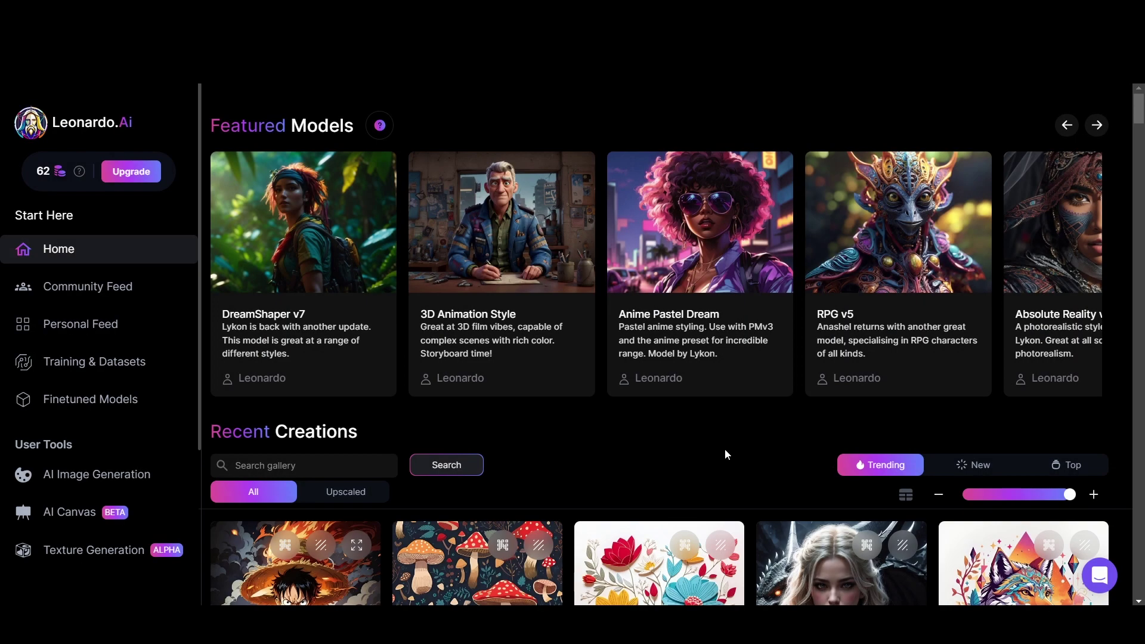
- Browse the community feed and remix the red-haired soldier image's prompt and settings
scroll(725, 454, down, 3)
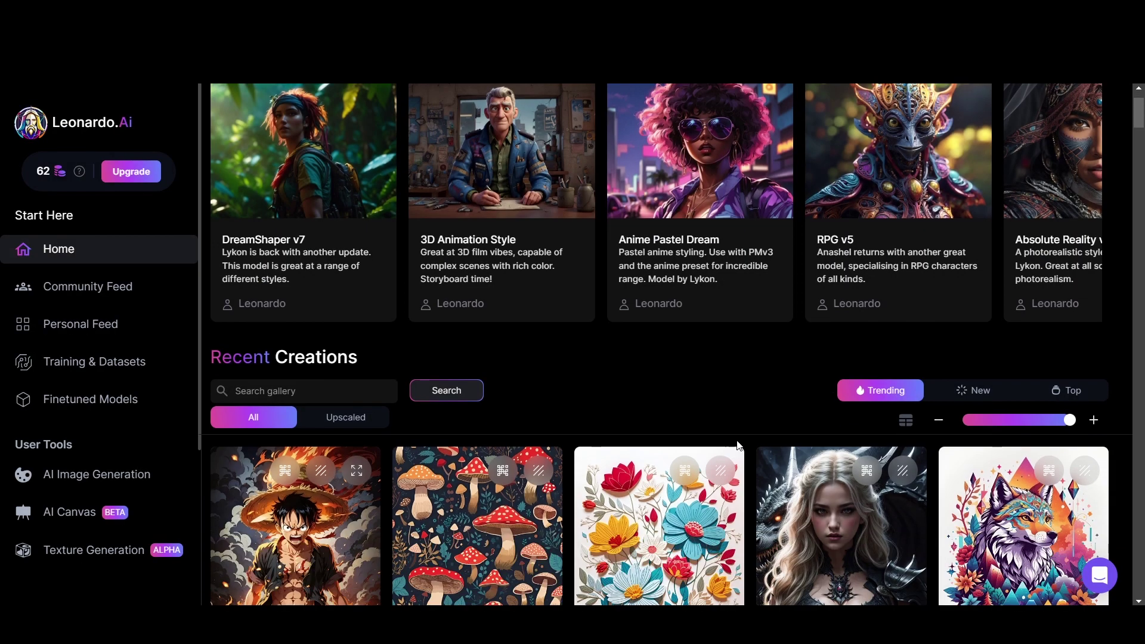
scroll(737, 444, down, 3)
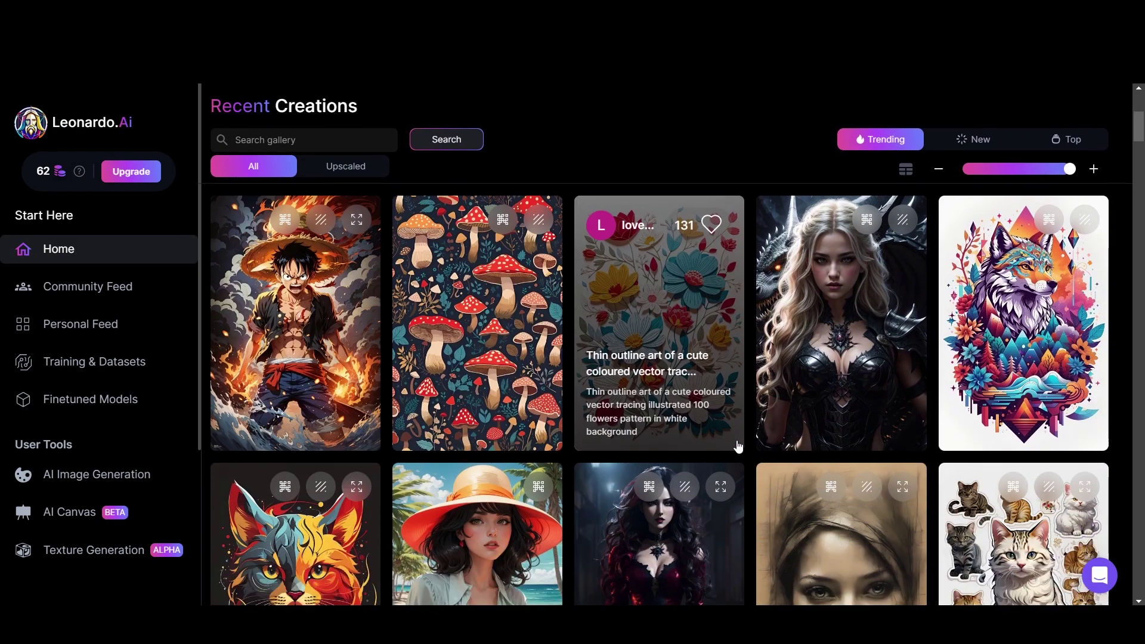
scroll(738, 446, down, 3)
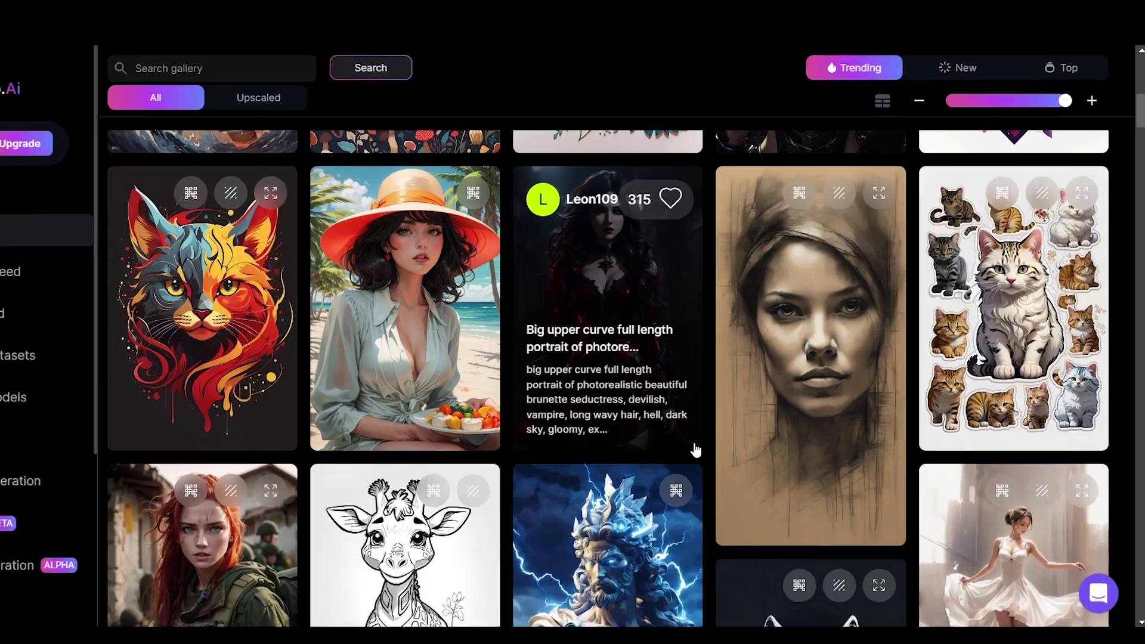
scroll(663, 453, down, 4)
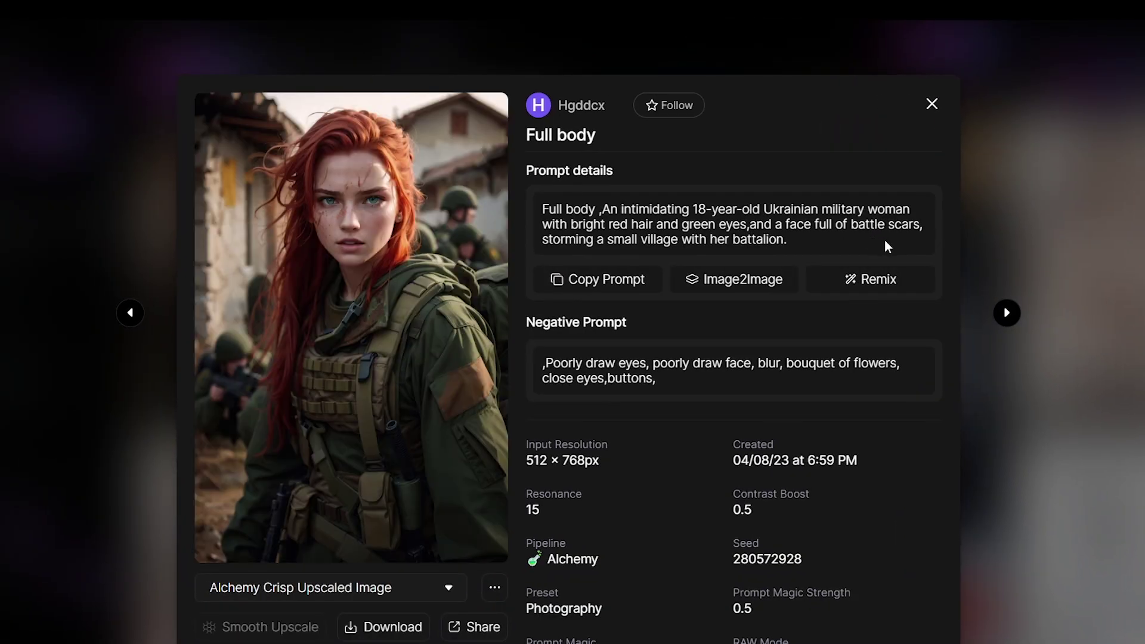
scroll(918, 459, down, 3)
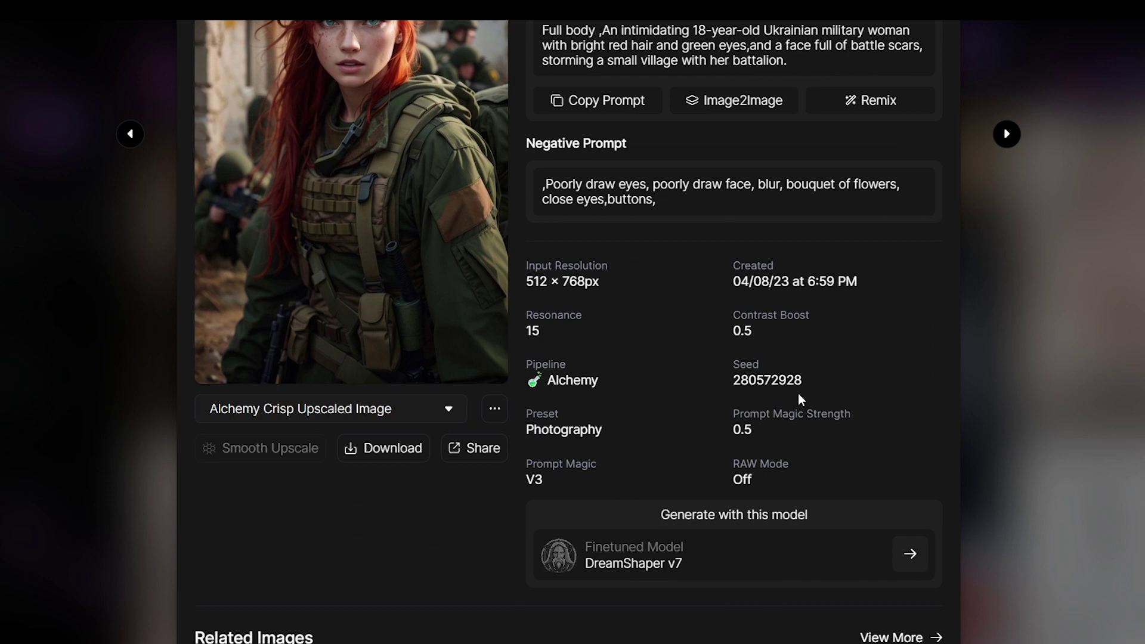
scroll(909, 392, down, 2)
scroll(909, 392, up, 2)
scroll(909, 391, up, 2)
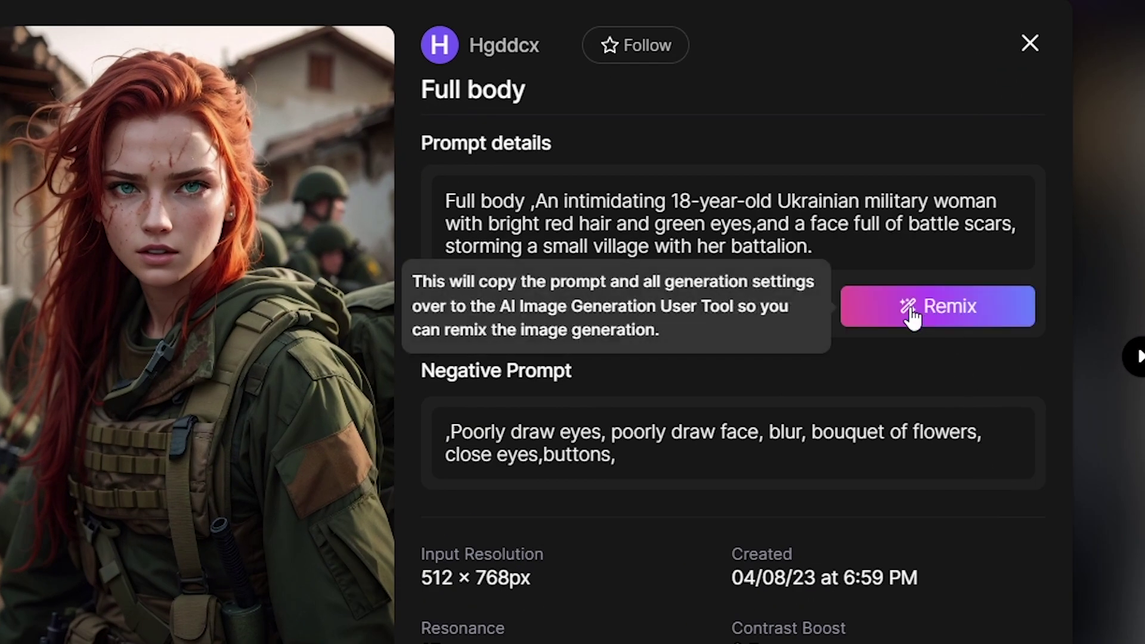
click(931, 316)
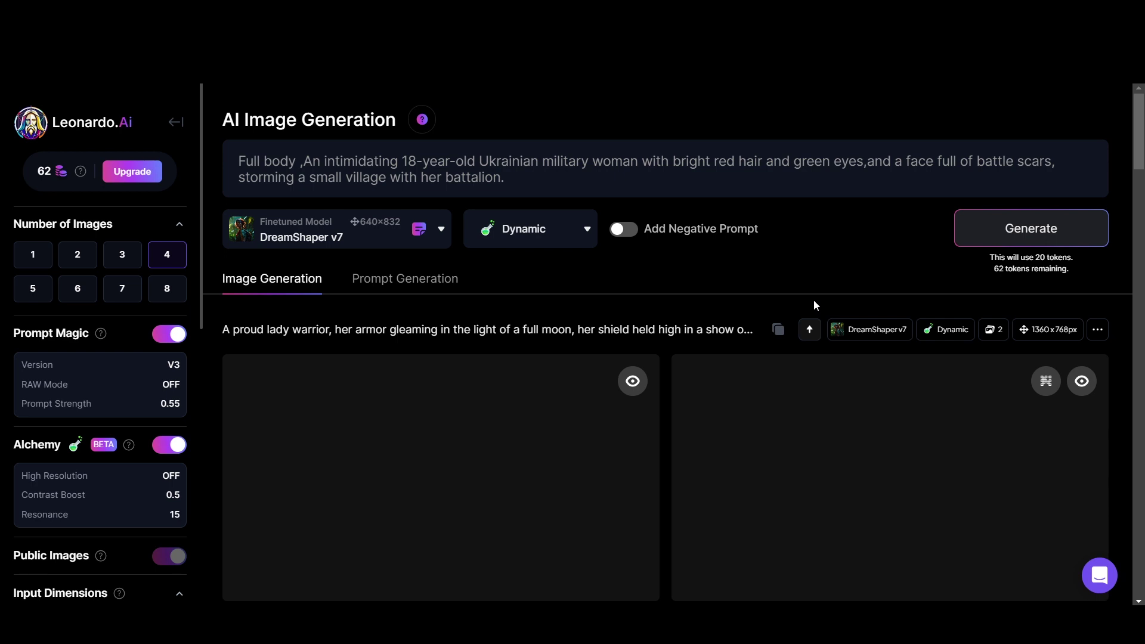
- Replace 'military' with 'village' and 'Ukrainian' with 'England' in the prompt
double_click(589, 162)
text(vila)
key(BackSpace)
text(lage)
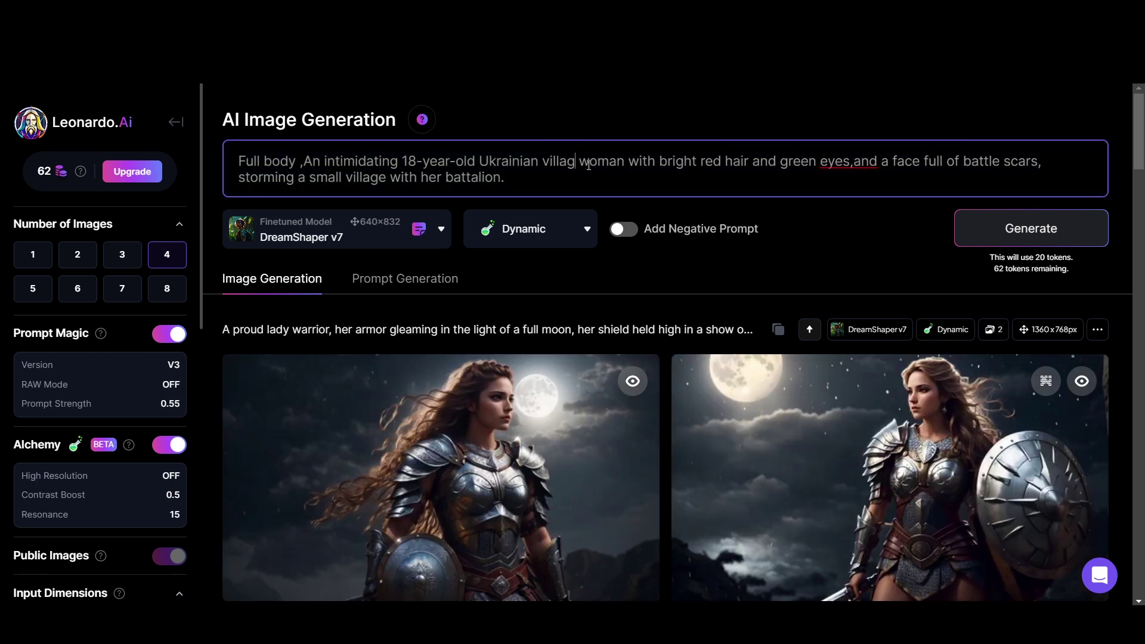
double_click(509, 163)
text(England)
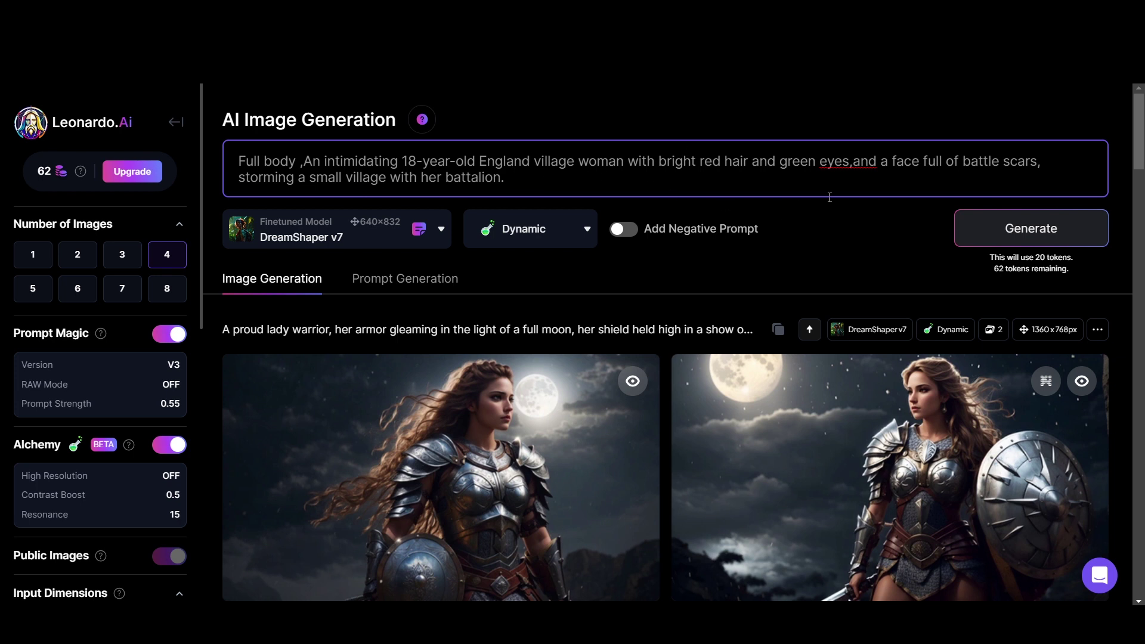
- Set Number of Images to 2 and generate the 512×768 images
click(78, 254)
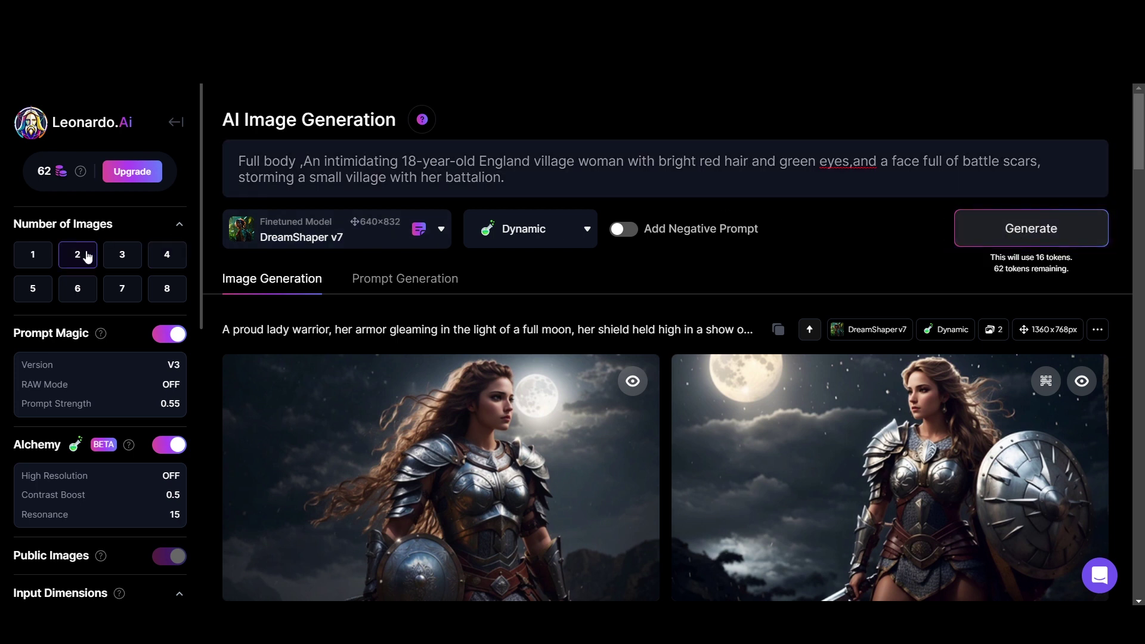
click(1023, 238)
scroll(824, 457, down, 2)
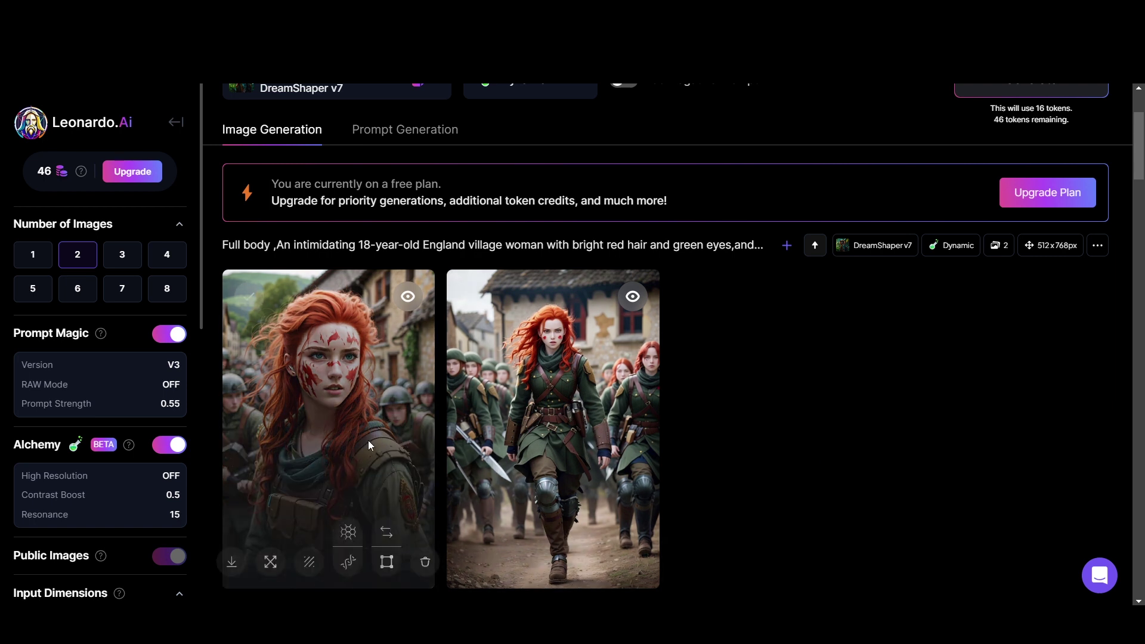
- View the first new village woman image at full size and browse the feed
click(367, 440)
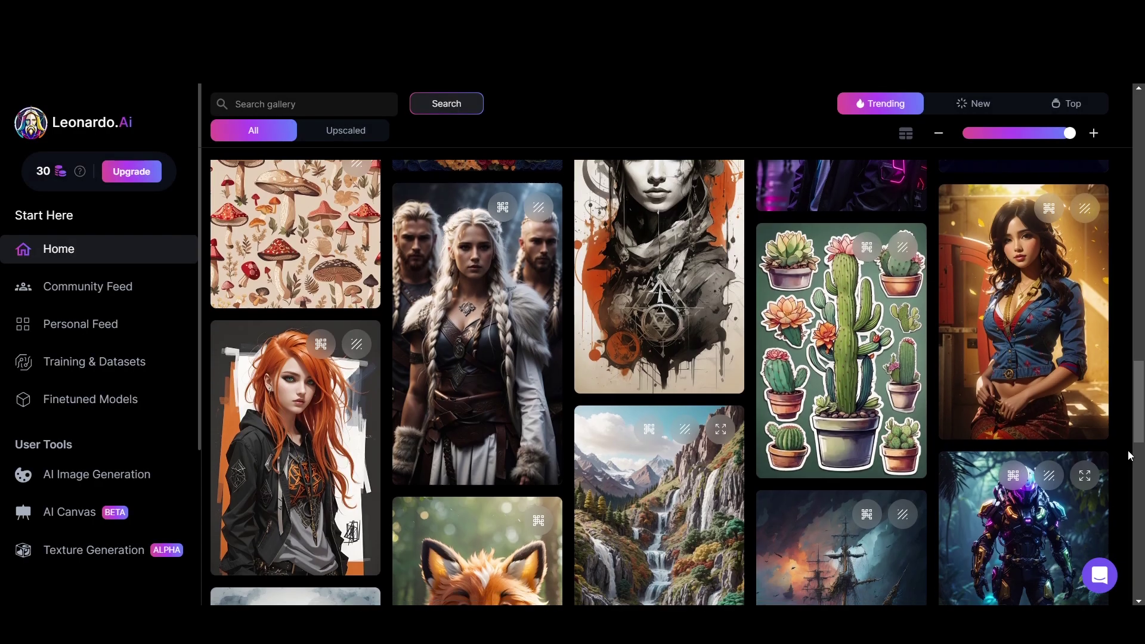
scroll(572, 369, down, 3)
scroll(573, 370, down, 2)
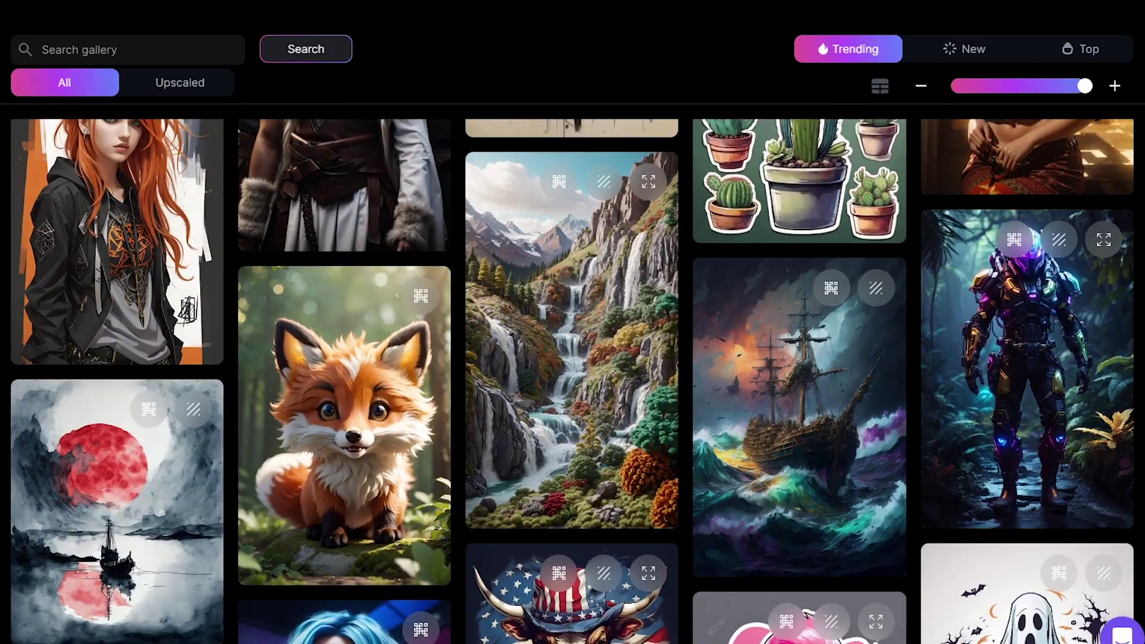
scroll(573, 370, down, 2)
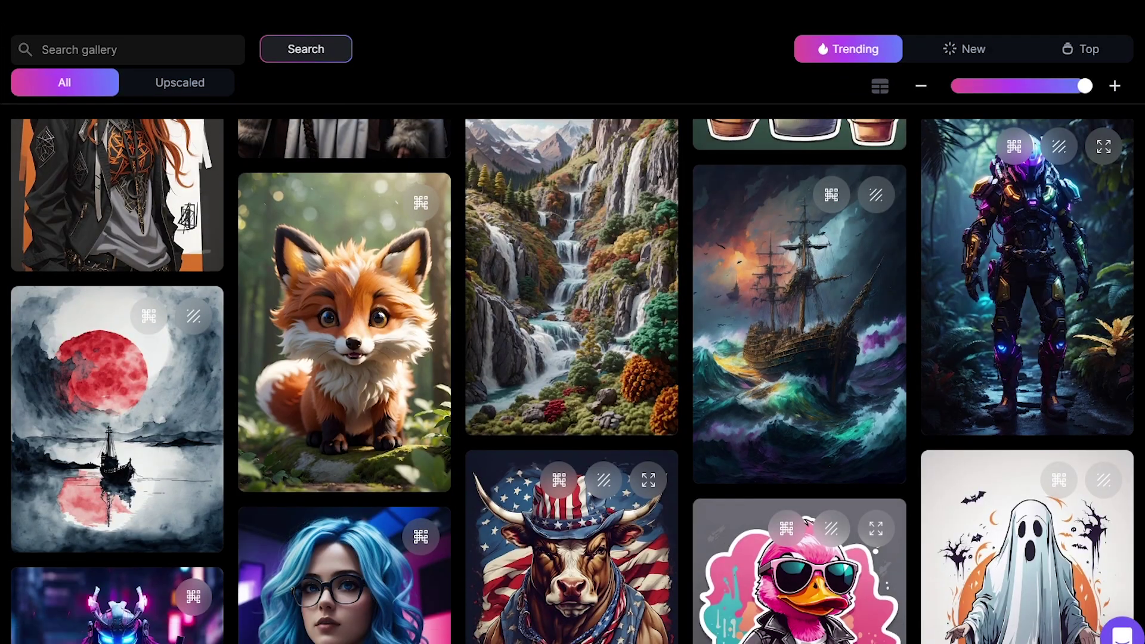
- Load the Woodland fox image and its prompt into Image to Image
click(294, 394)
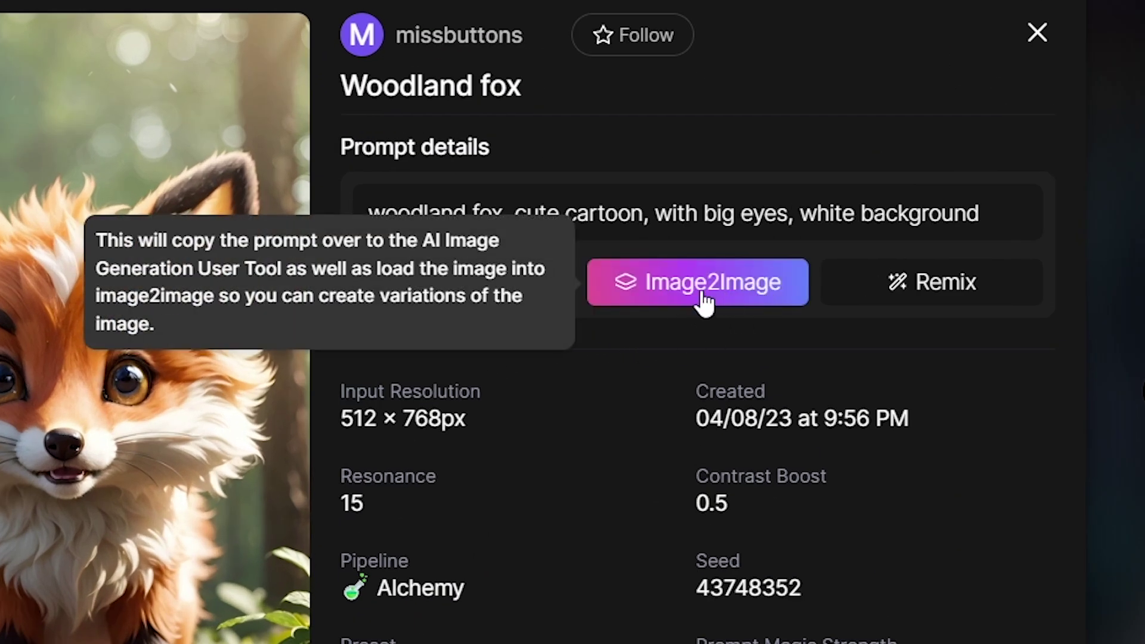
click(704, 298)
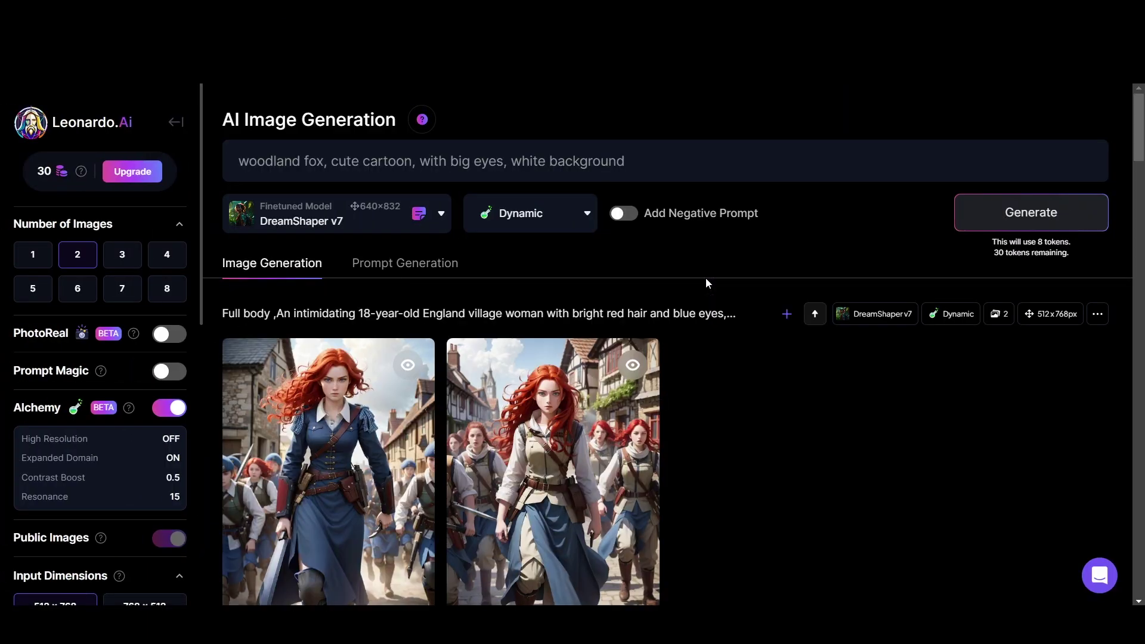
scroll(188, 451, down, 10)
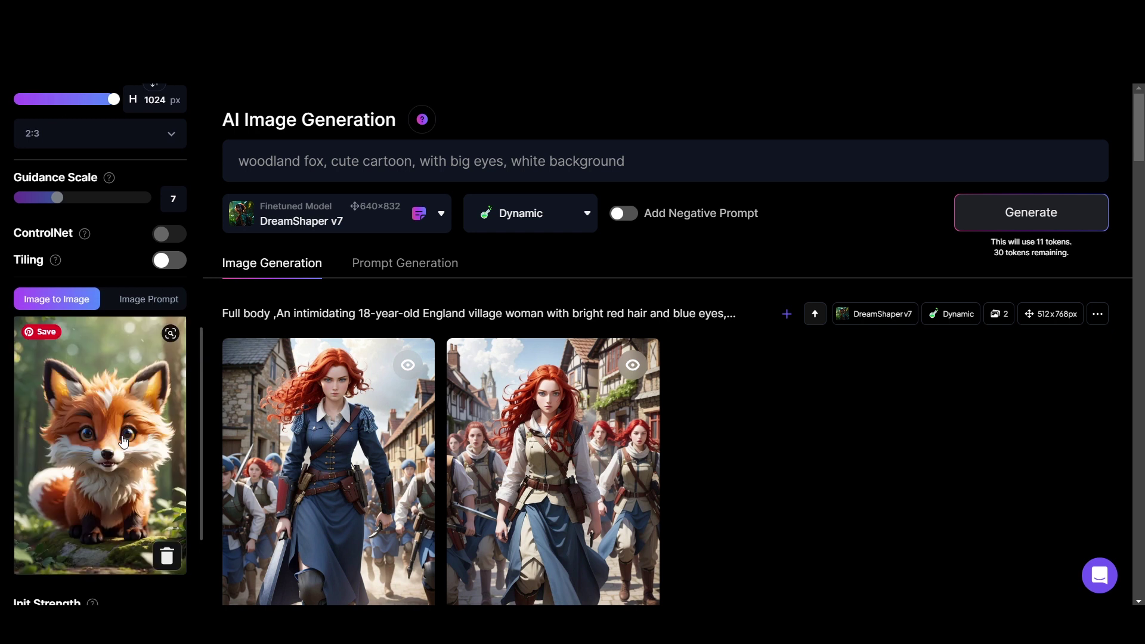
scroll(123, 441, down, 2)
scroll(123, 441, down, 2)
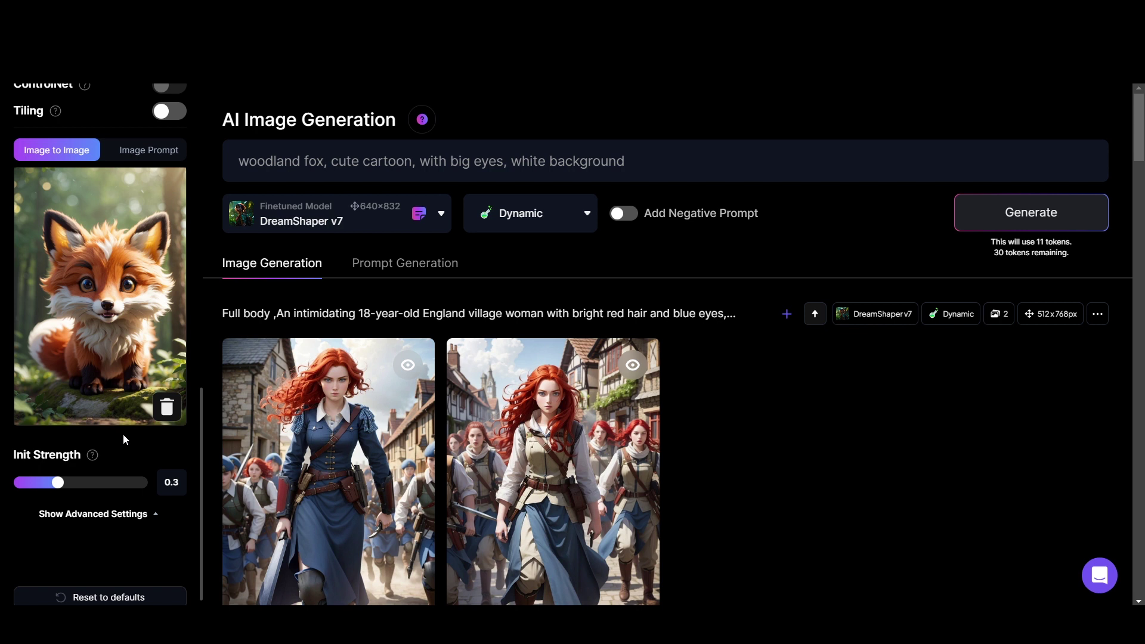
scroll(123, 434, up, 2)
- Replace 'woodland fox' with 'cat' in the prompt and generate the two images
double_click(314, 161)
drag(314, 161, 286, 164)
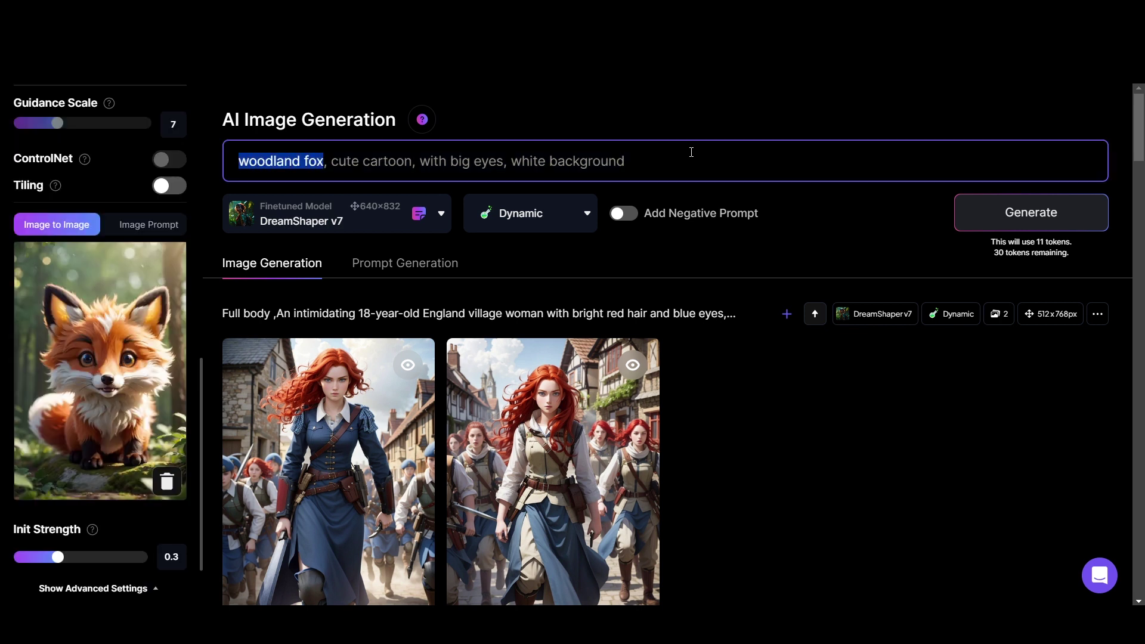
text(cat)
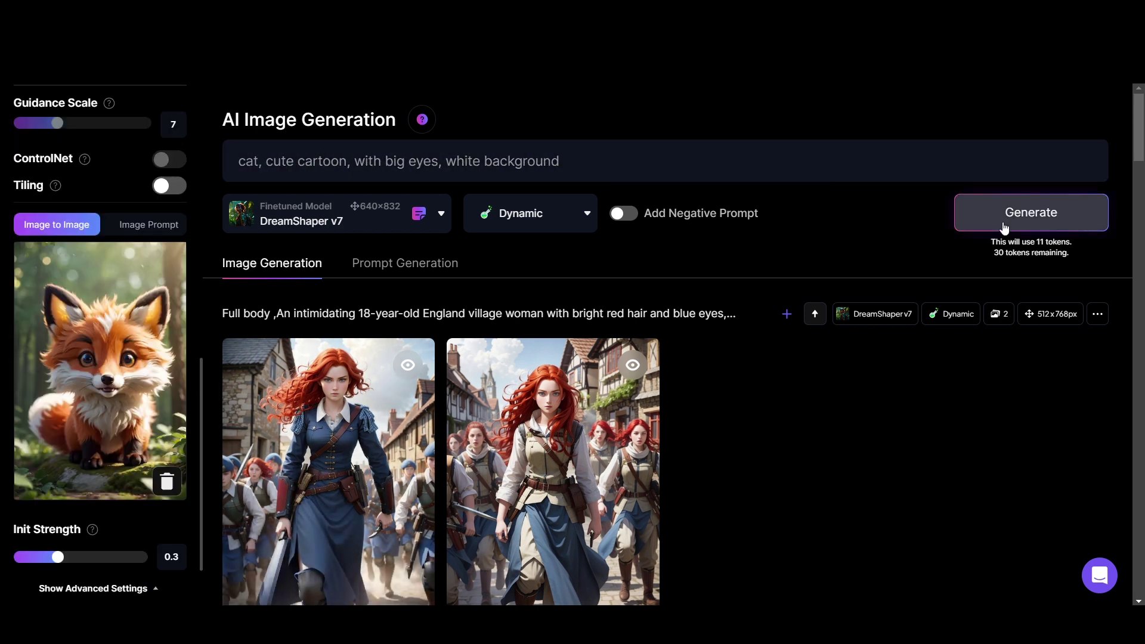
click(1009, 215)
scroll(805, 364, down, 3)
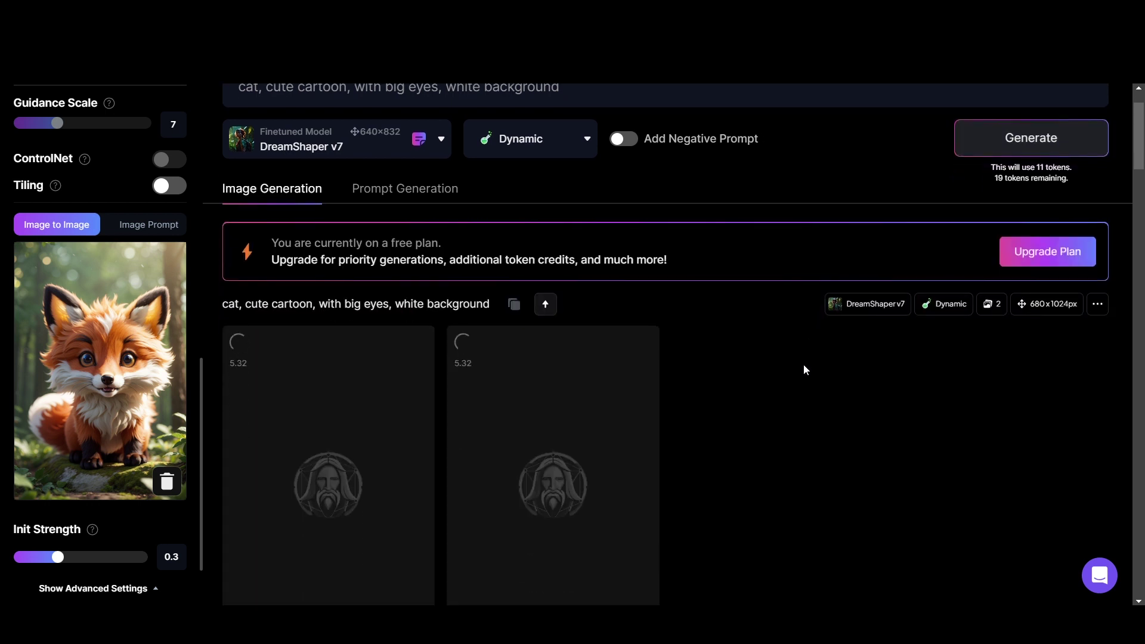
scroll(898, 413, down, 2)
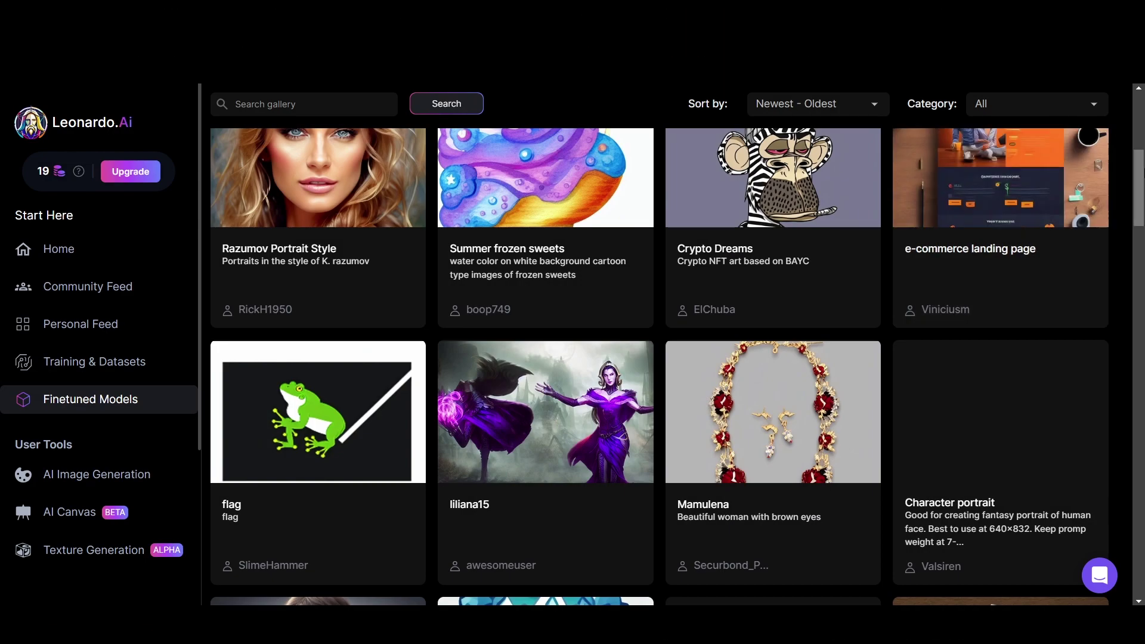
- Scroll the Finetuned Models gallery past Little Heroes, Cookie Run-v1, Black and White Portraits, LitKillah
scroll(665, 357, up, 5)
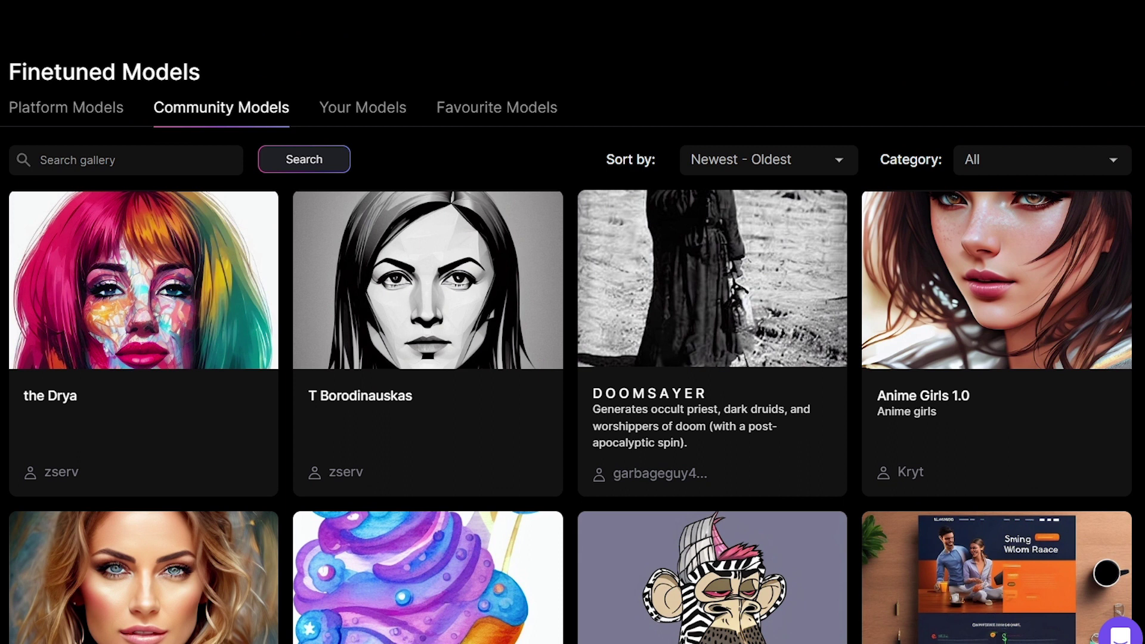
scroll(572, 357, down, 2)
scroll(572, 358, down, 5)
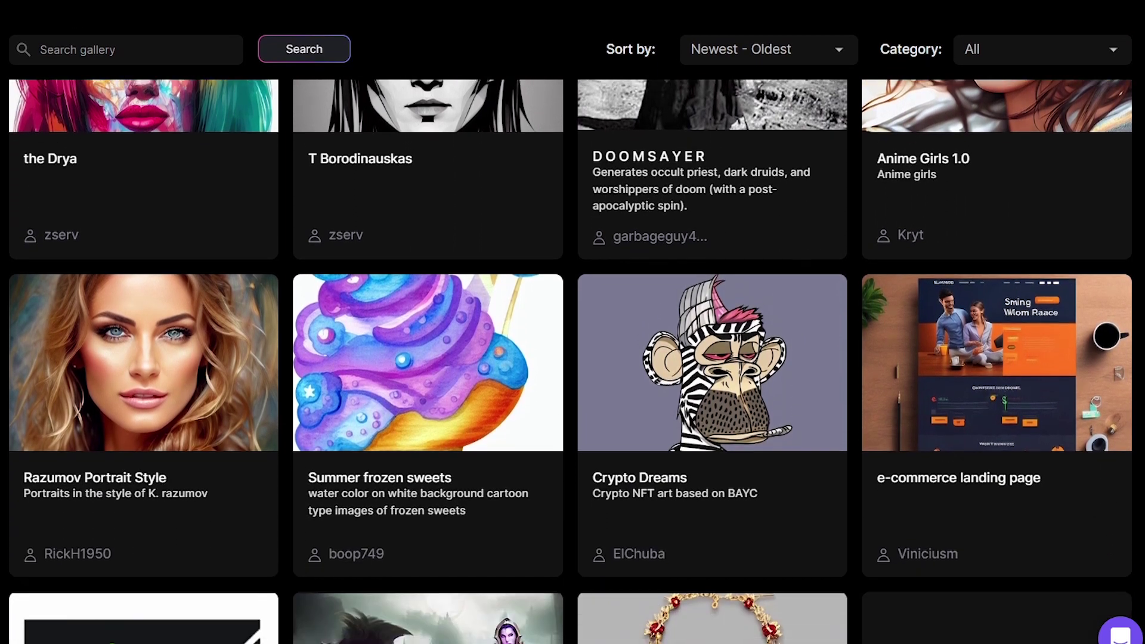
scroll(572, 357, down, 6)
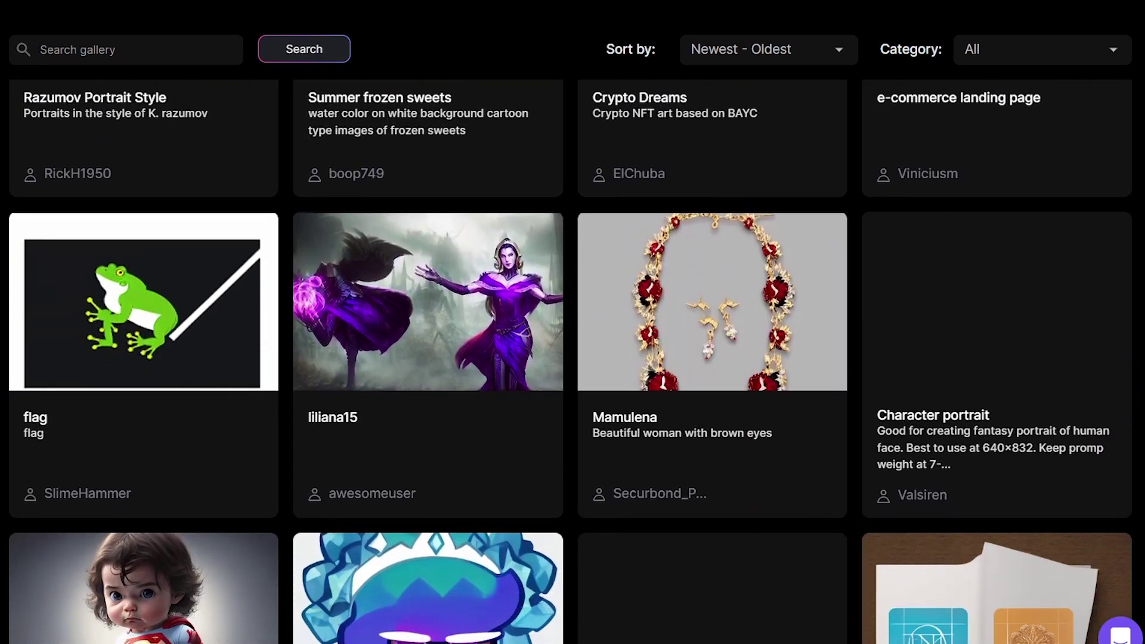
scroll(573, 357, down, 1)
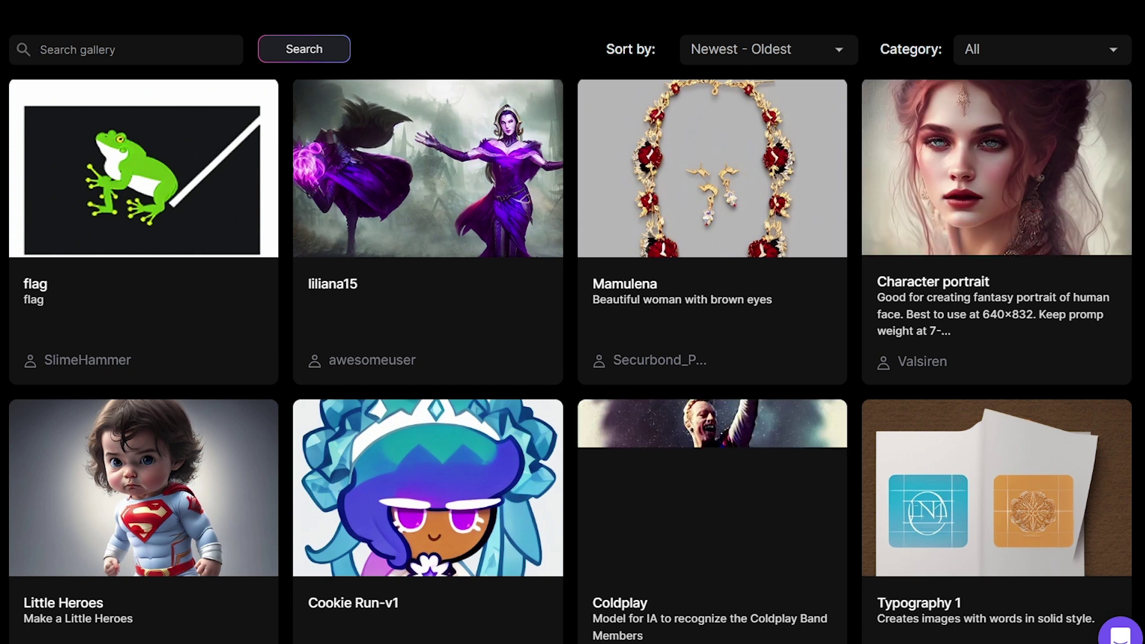
scroll(573, 358, down, 1)
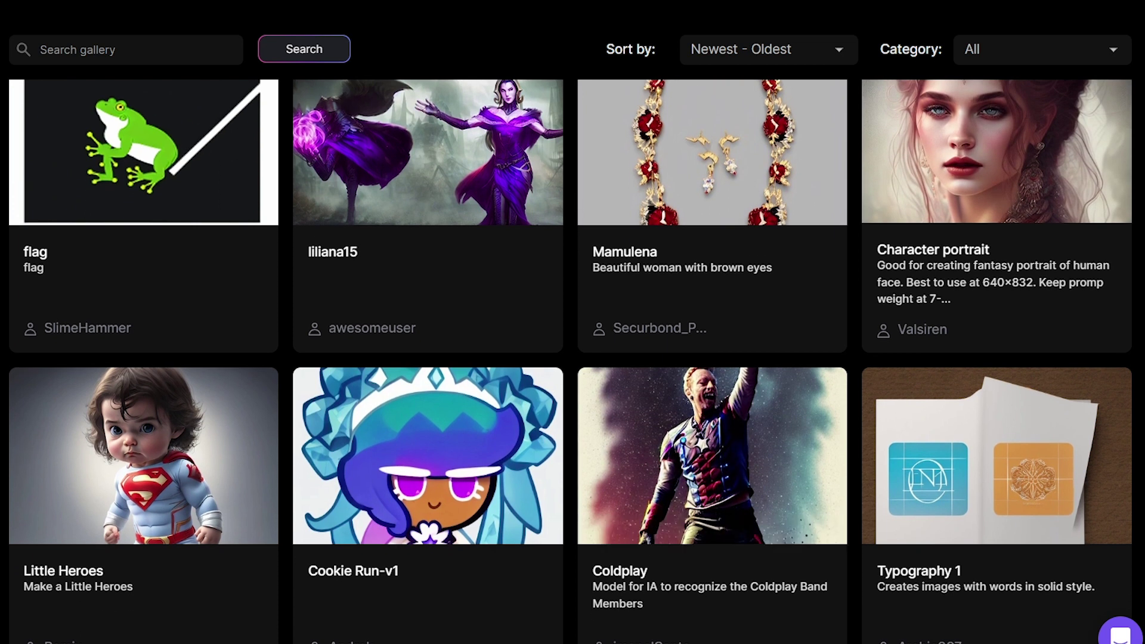
scroll(572, 358, up, 1)
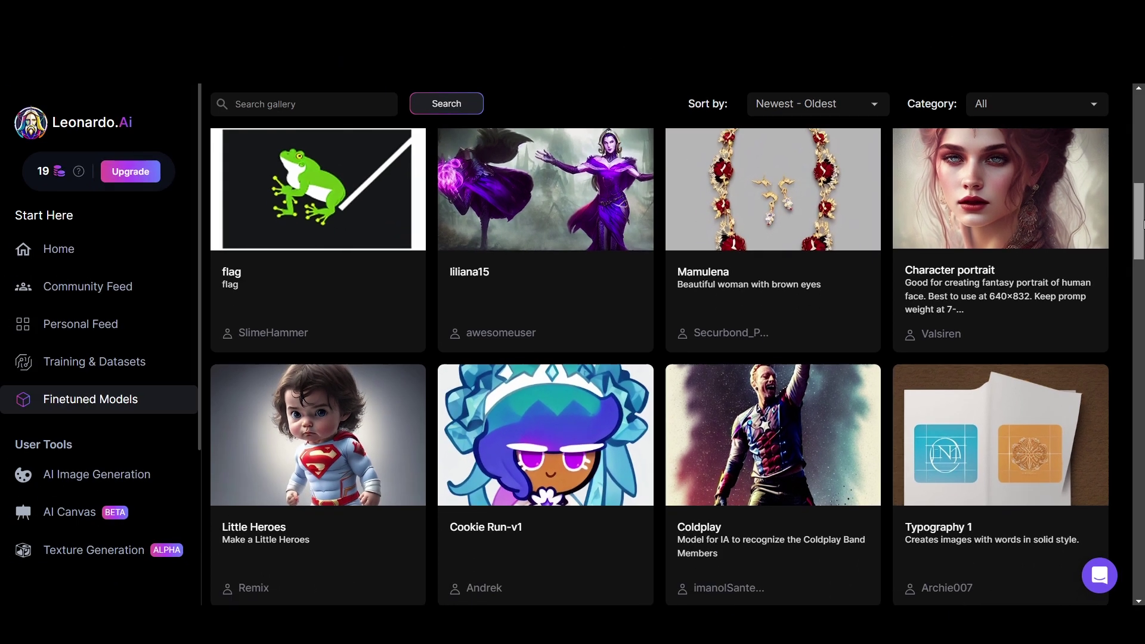
scroll(656, 358, down, 3)
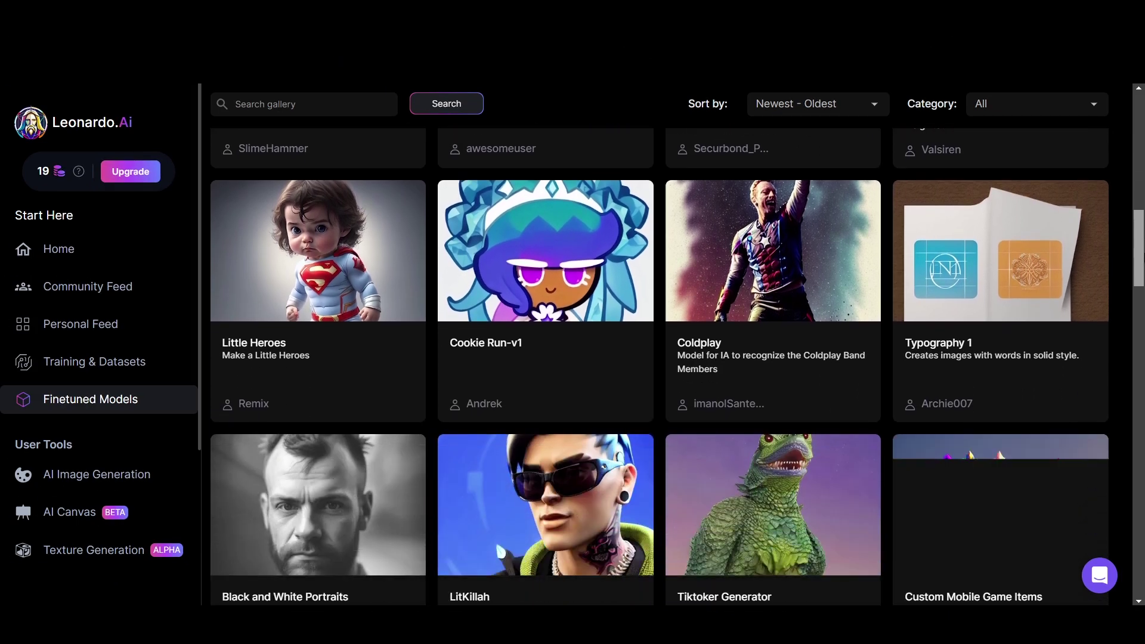
scroll(656, 358, down, 3)
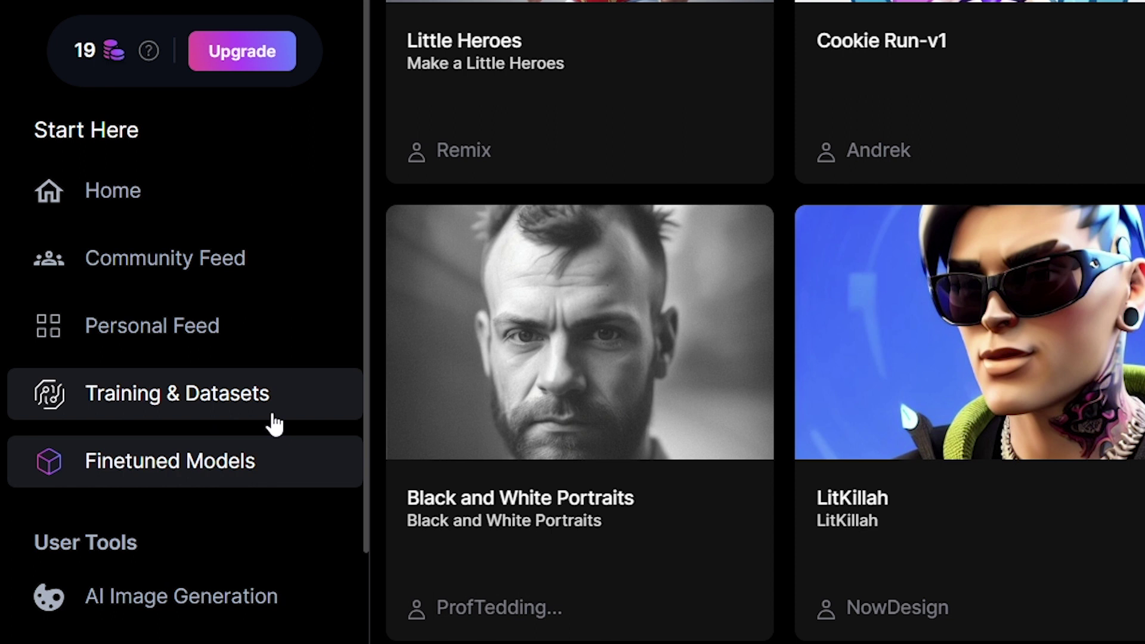
- Create a new dataset named 'Realistic Generator' from Training & Datasets
click(273, 414)
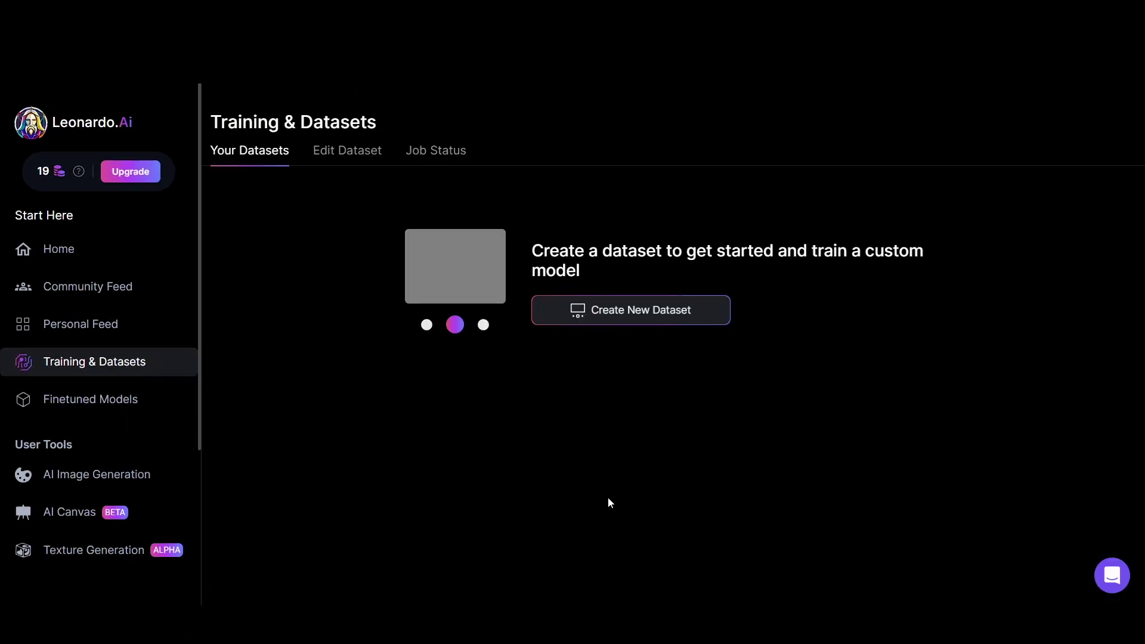
click(636, 324)
click(529, 221)
text(Realistic G)
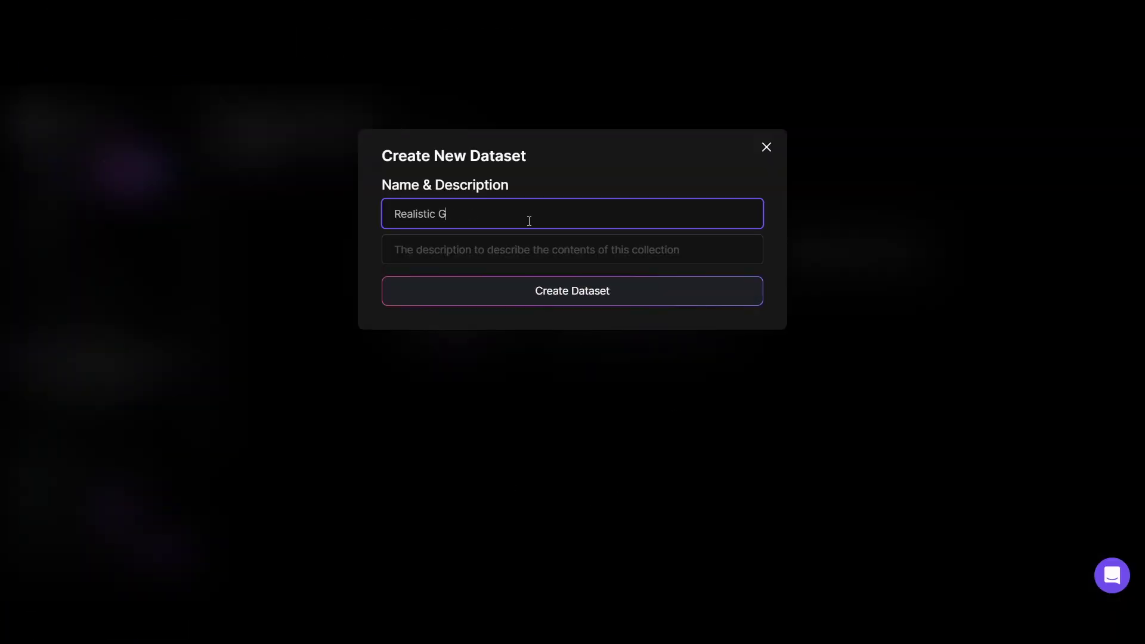
text(enerator)
click(578, 257)
click(581, 295)
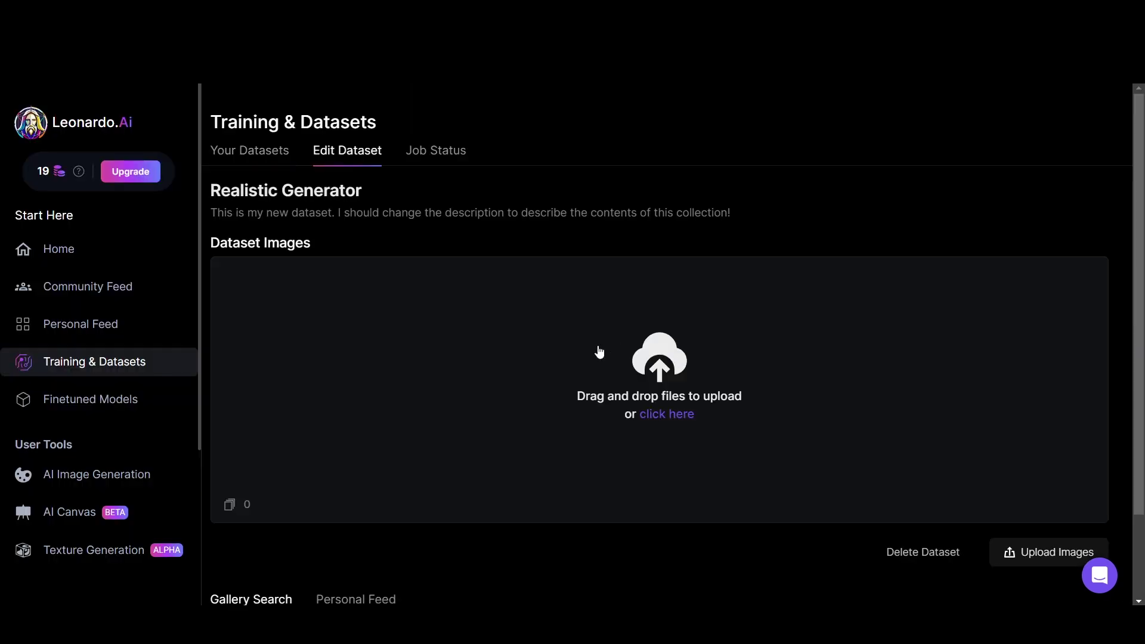
- Add the dark armored woman and red-haired blue-coat woman from the Personal Feed
click(667, 415)
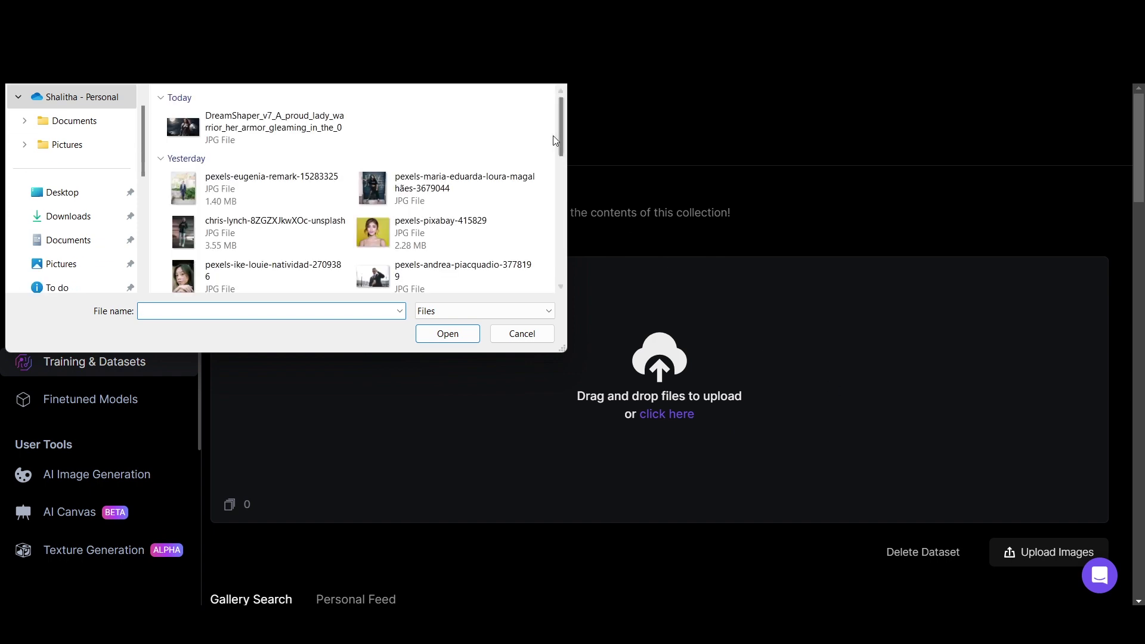
key(Escape)
scroll(928, 396, down, 4)
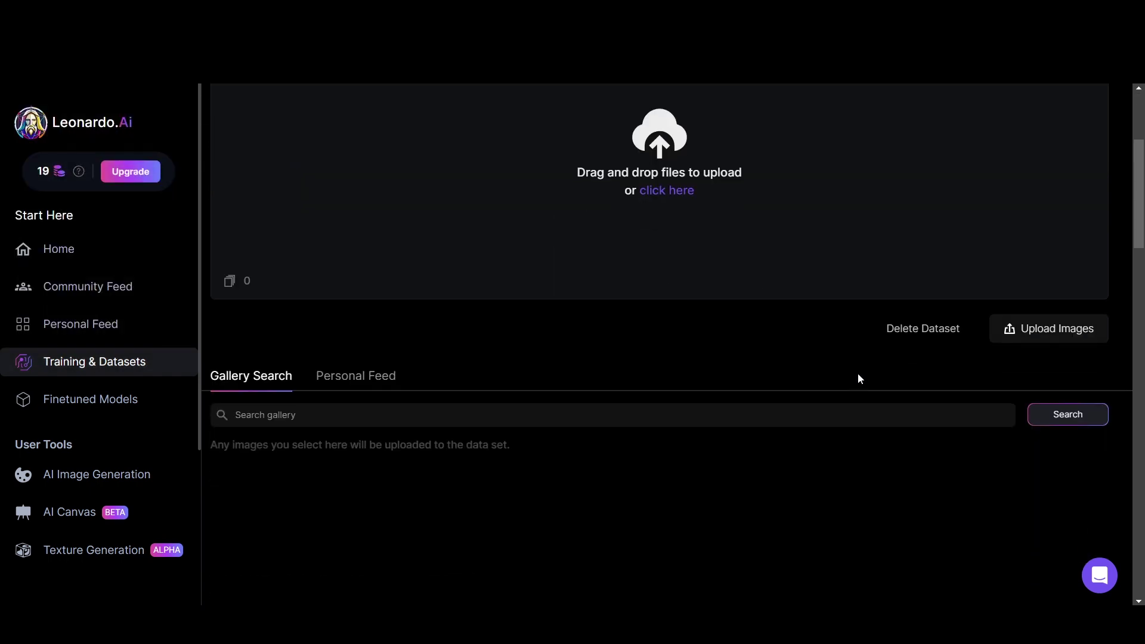
scroll(858, 379, down, 3)
click(355, 227)
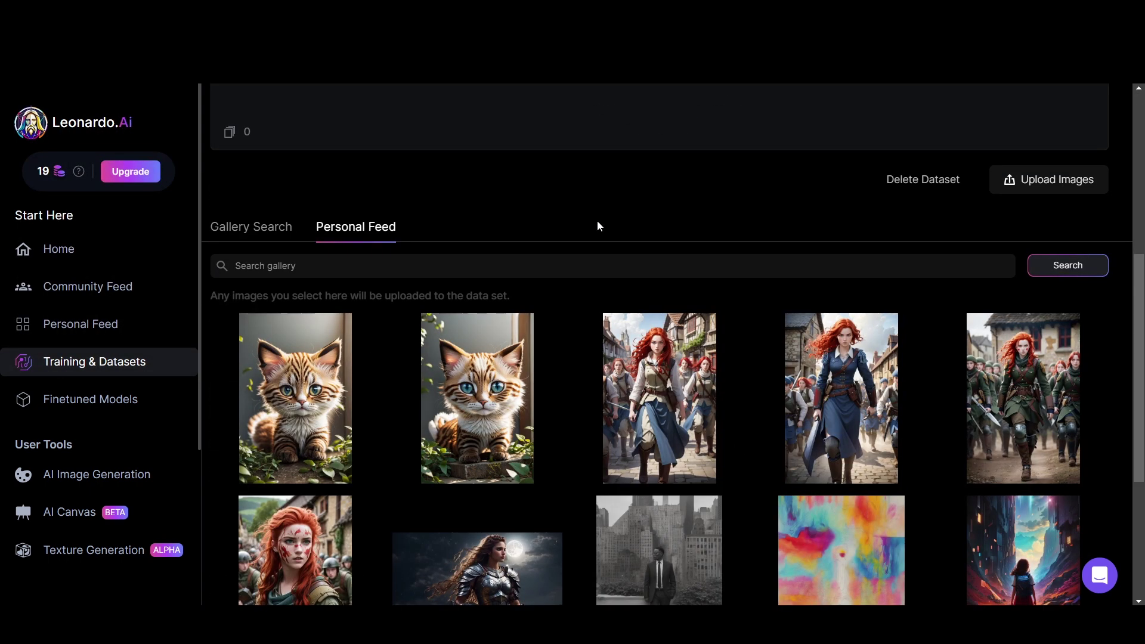
scroll(1115, 337, down, 3)
click(485, 472)
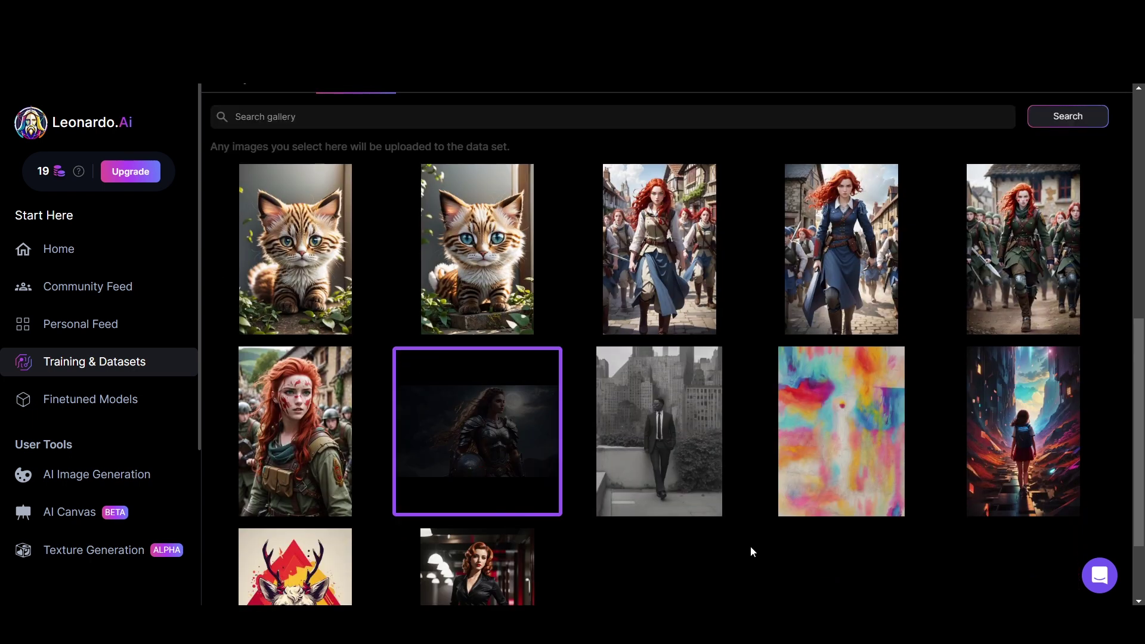
click(841, 250)
scroll(655, 358, up, 5)
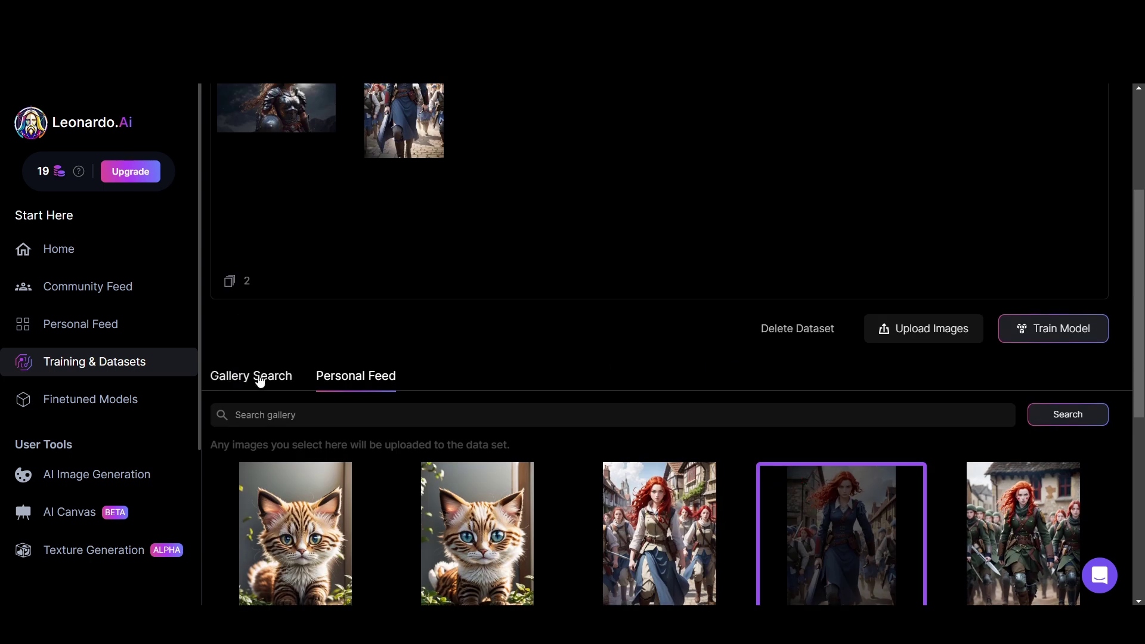
- Search the public gallery for 'realistic' images
click(263, 377)
scroll(417, 346, down, 1)
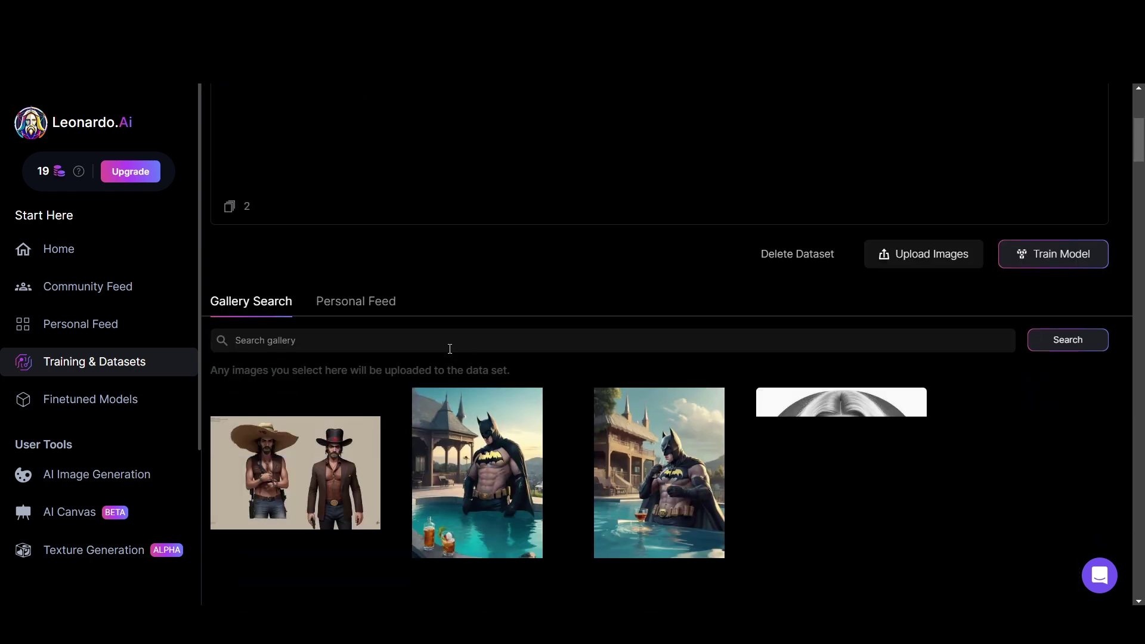
click(449, 348)
text(realistic)
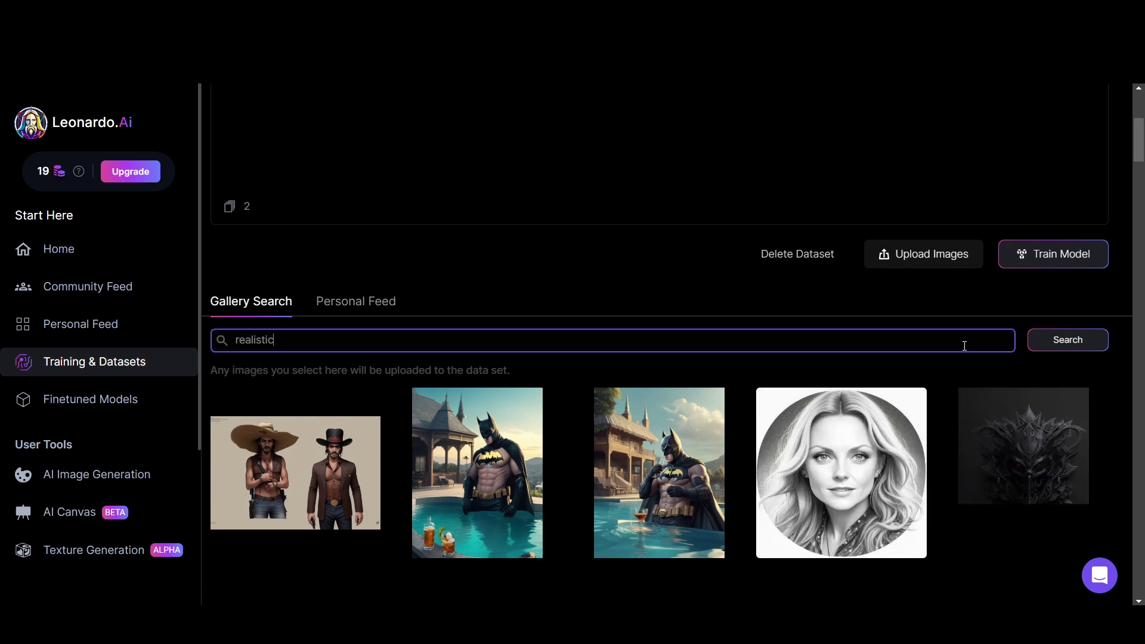
click(1030, 338)
- Add another realistic portrait from the gallery search results to the dataset
scroll(486, 240, down, 2)
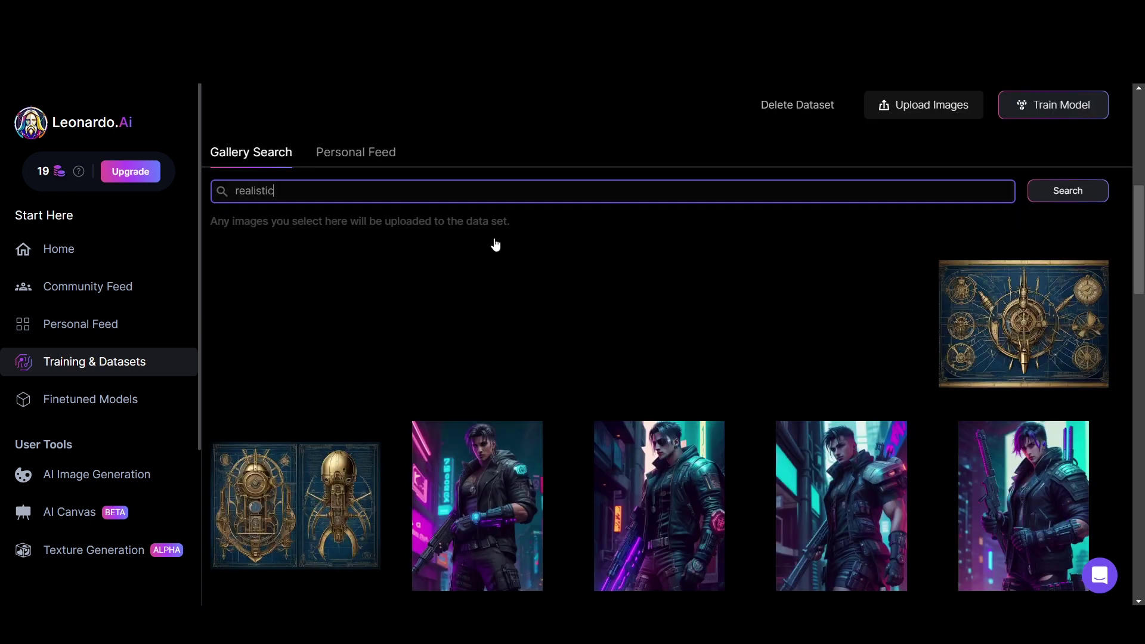
scroll(495, 244, down, 15)
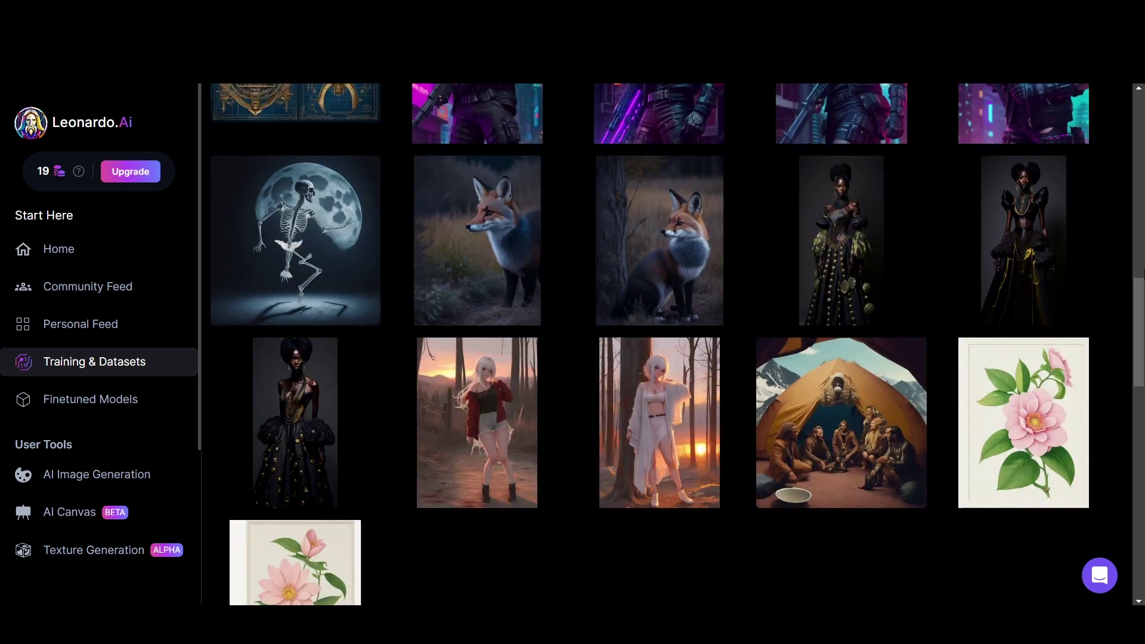
scroll(677, 344, down, 12)
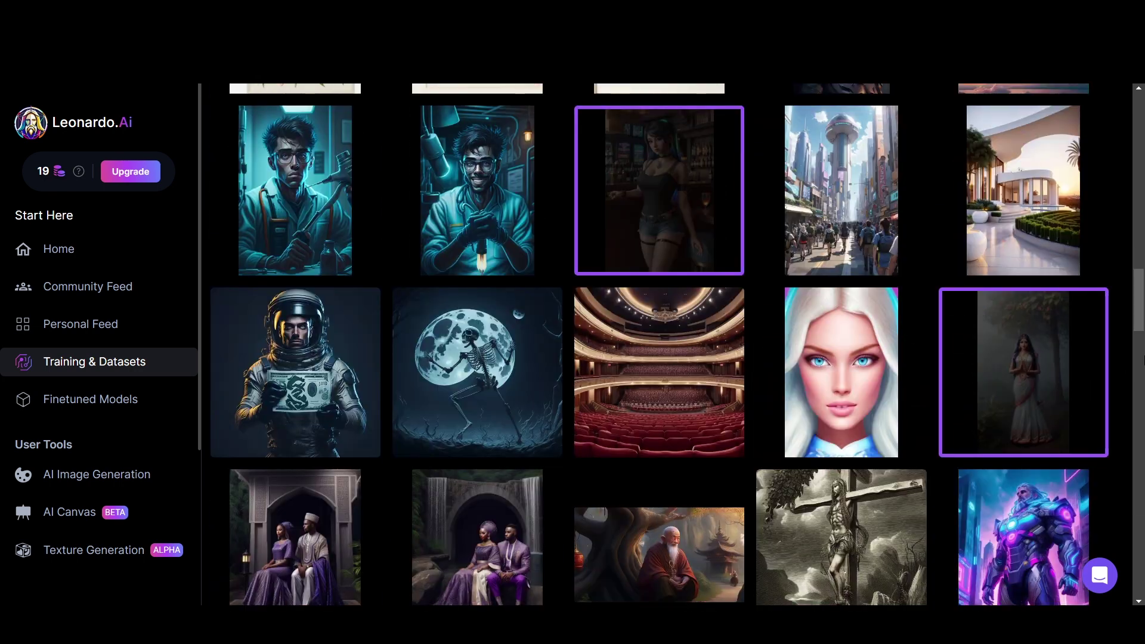
scroll(841, 238, down, 13)
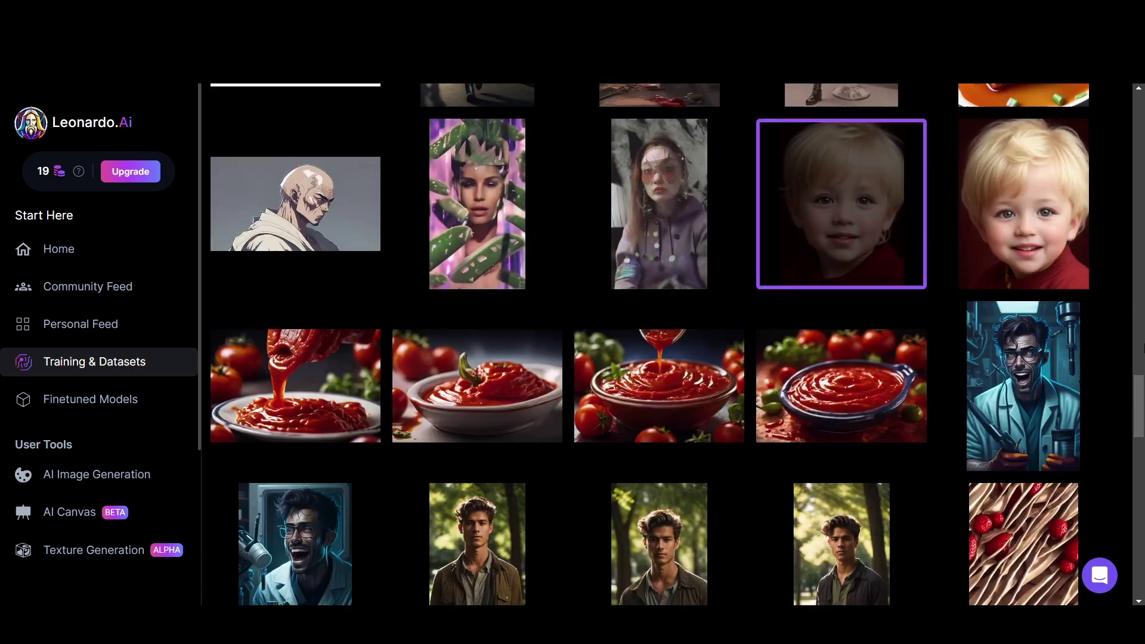
scroll(659, 345, down, 15)
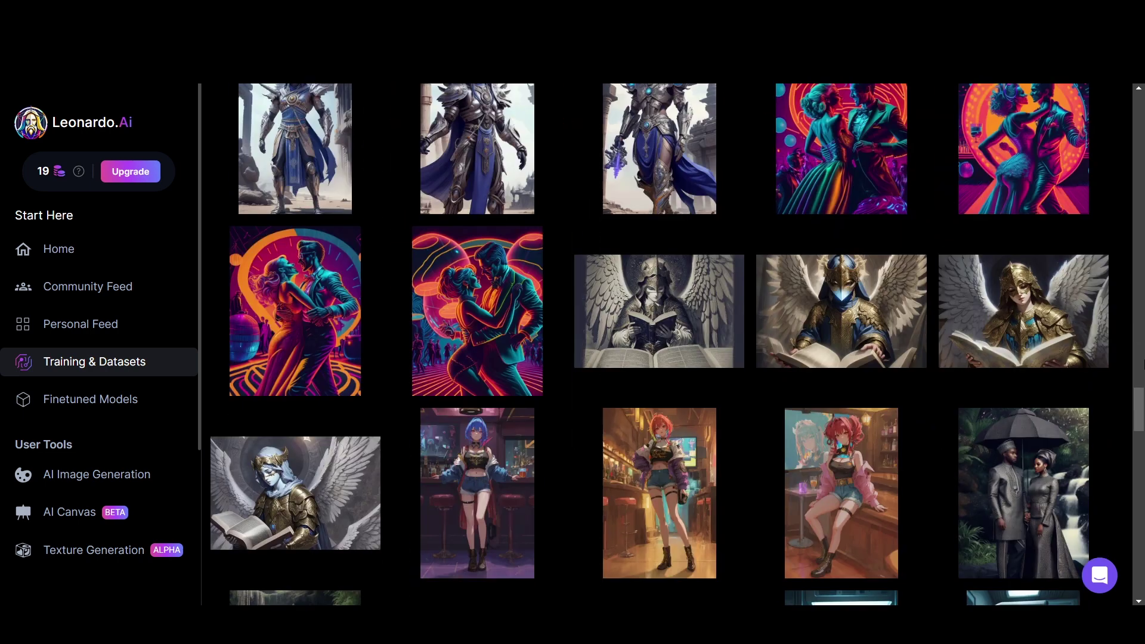
scroll(659, 344, down, 15)
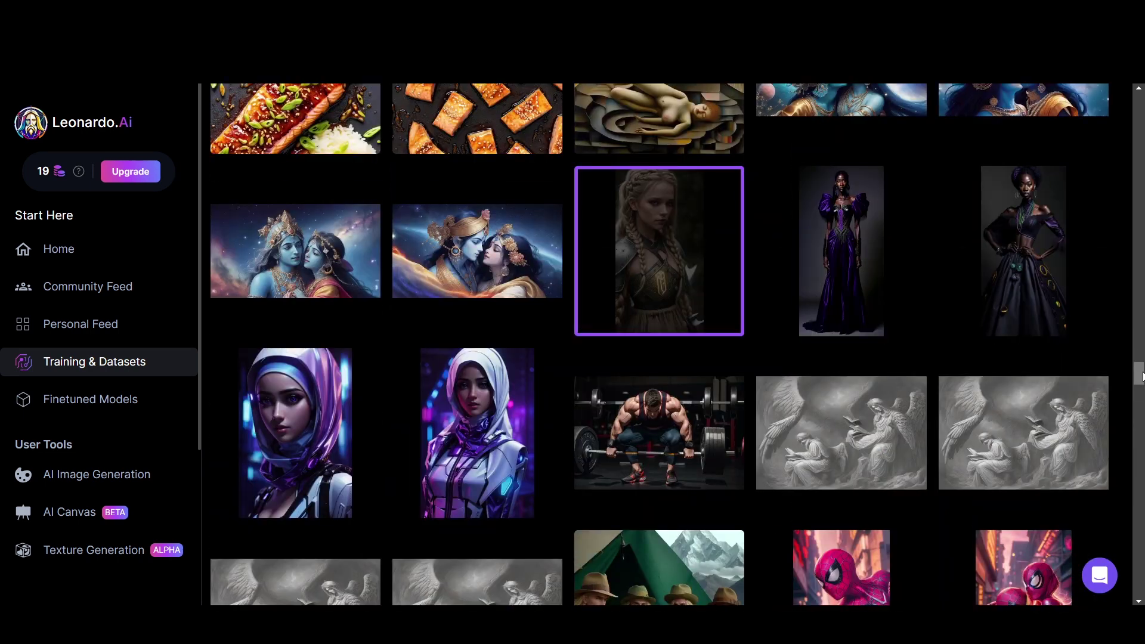
click(656, 248)
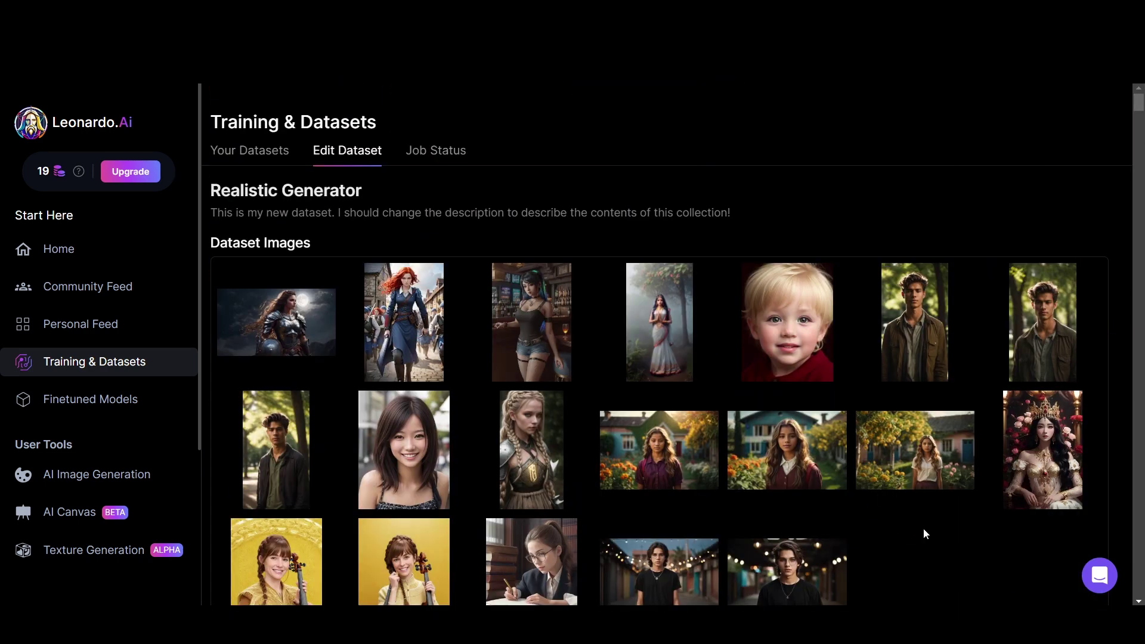
scroll(923, 528, down, 3)
scroll(981, 458, down, 1)
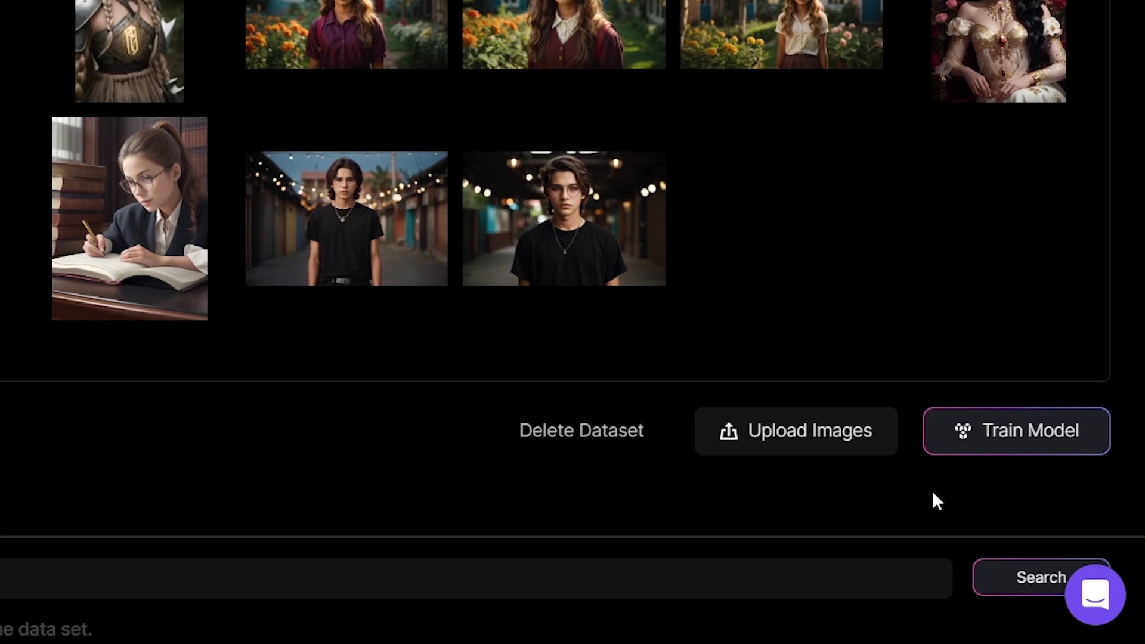
- Train the model on Stable Diffusion v1.5 with instance prompt 'Realistic', then view its status
click(1034, 434)
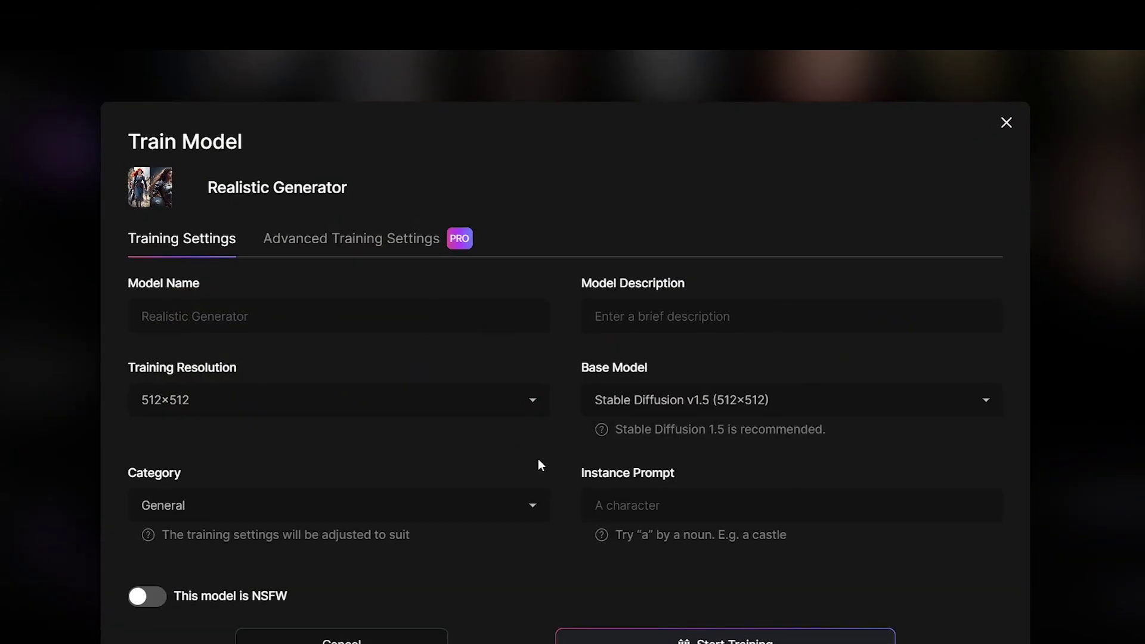
scroll(356, 280, down, 2)
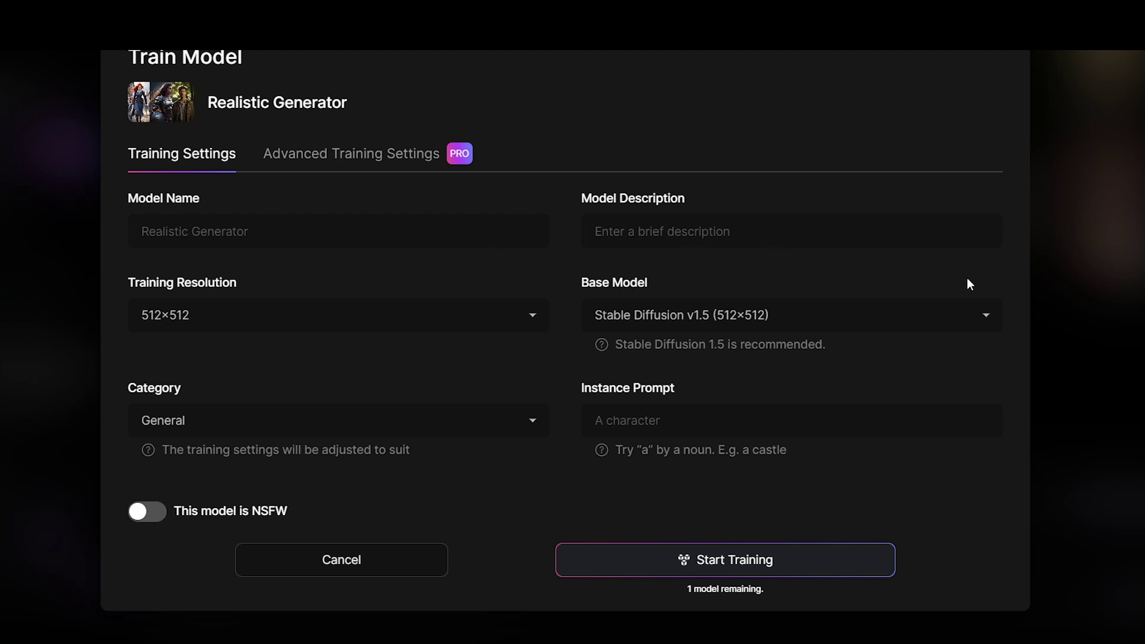
click(659, 420)
text(Realistic)
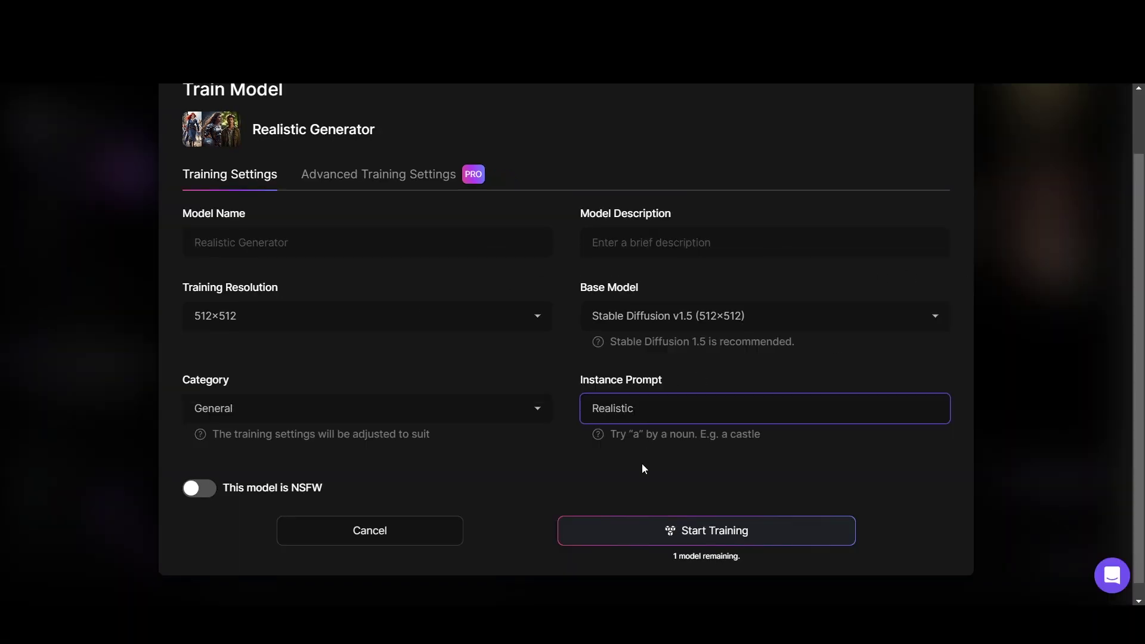
click(670, 524)
click(740, 547)
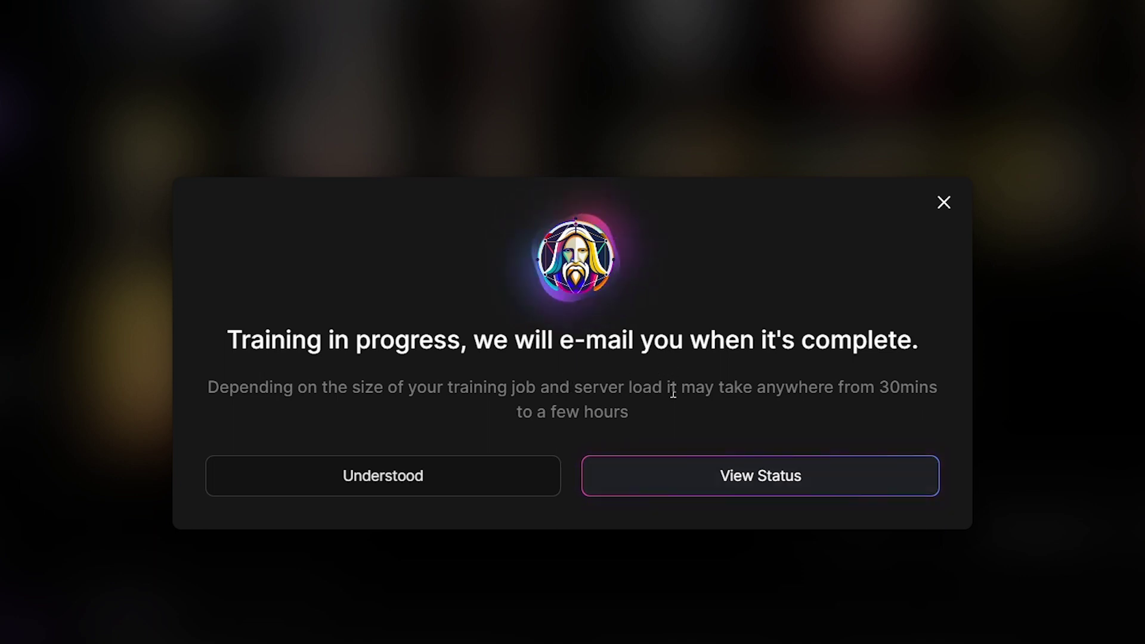
click(838, 468)
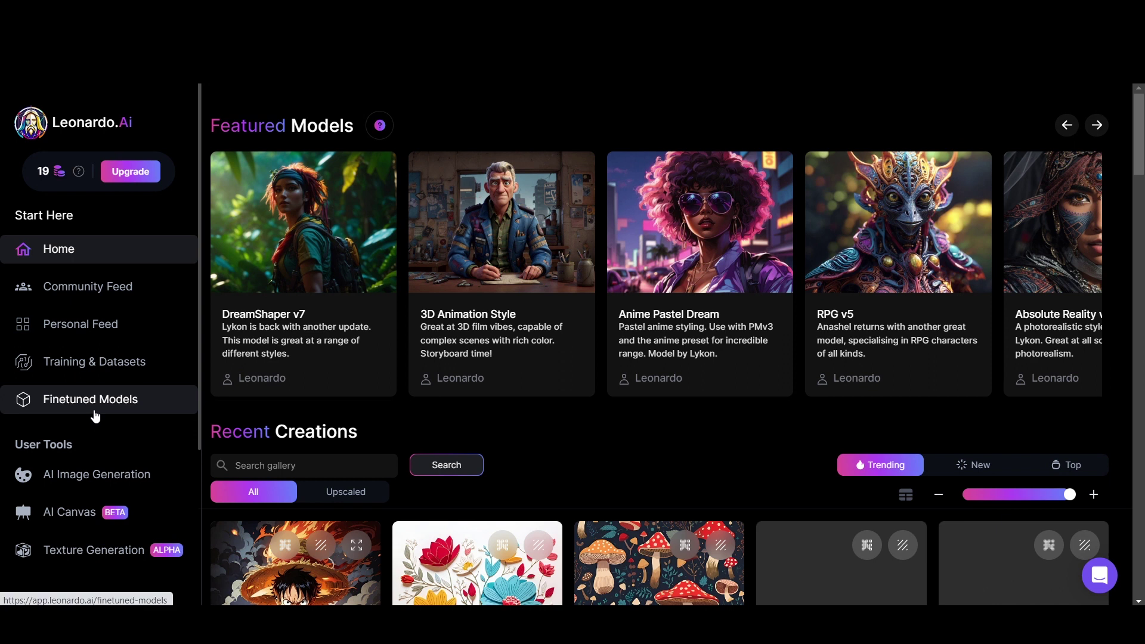
- Browse the Finetuned Models gallery and preview the community's Anime Girls 1.0 model details
click(94, 413)
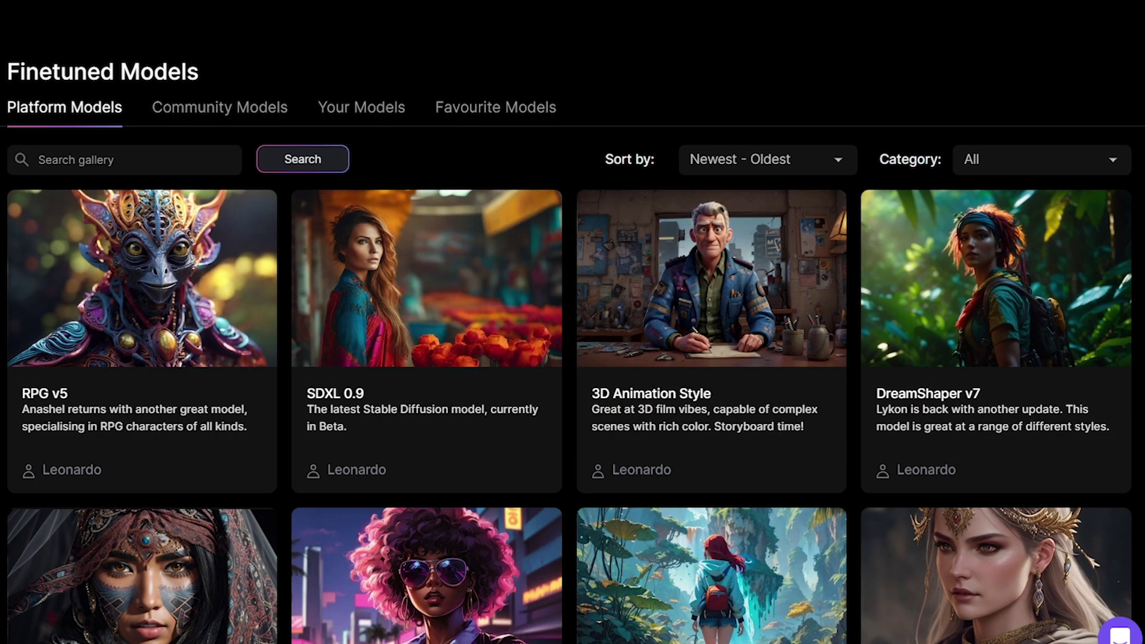
scroll(132, 297, down, 3)
scroll(131, 297, up, 3)
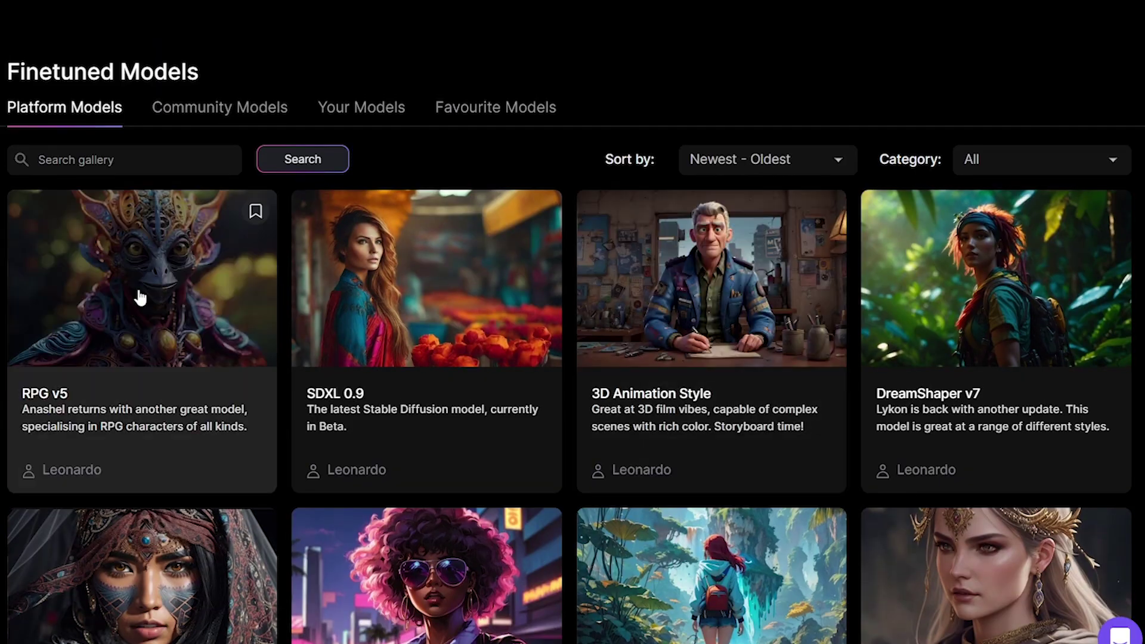
click(238, 122)
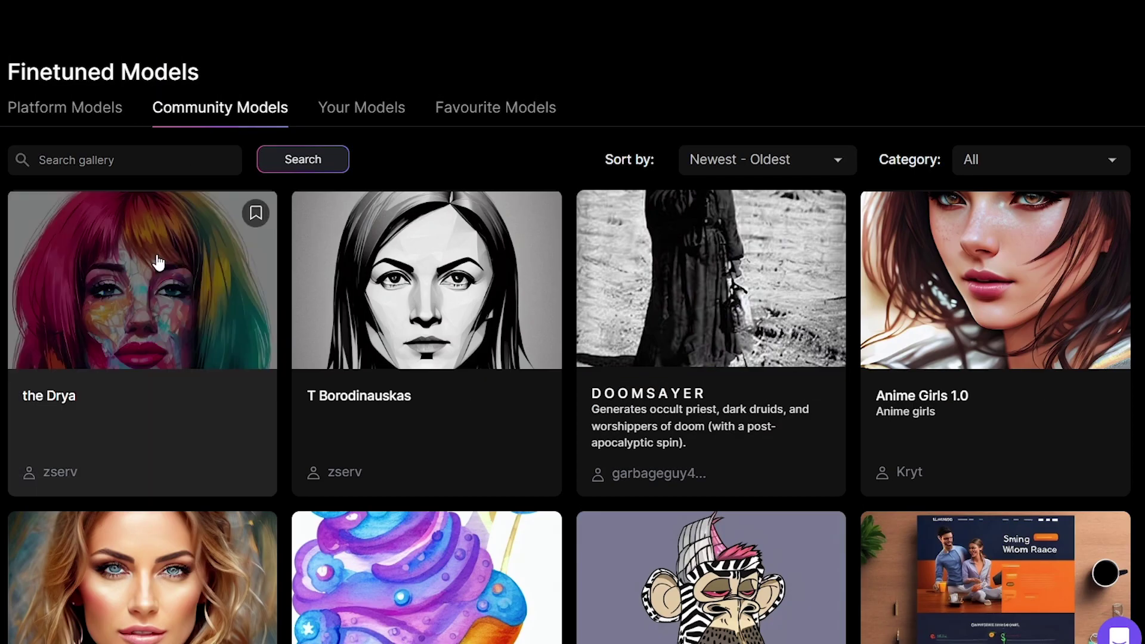
click(1004, 343)
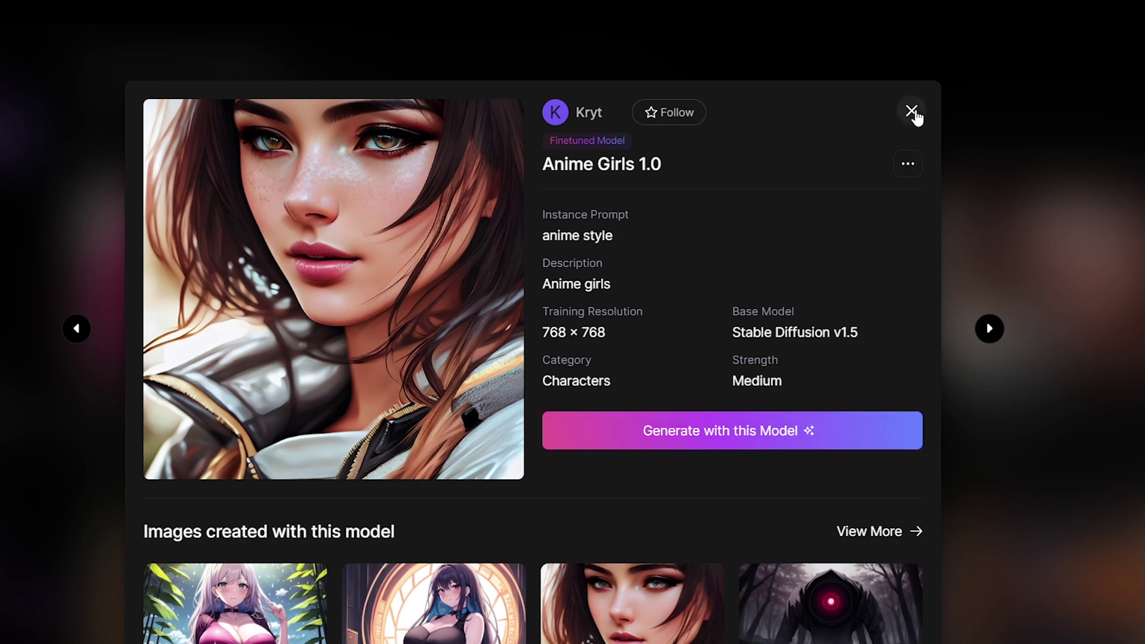
click(911, 111)
- Open the trained Realistic Generator model's details from Your Models
click(401, 112)
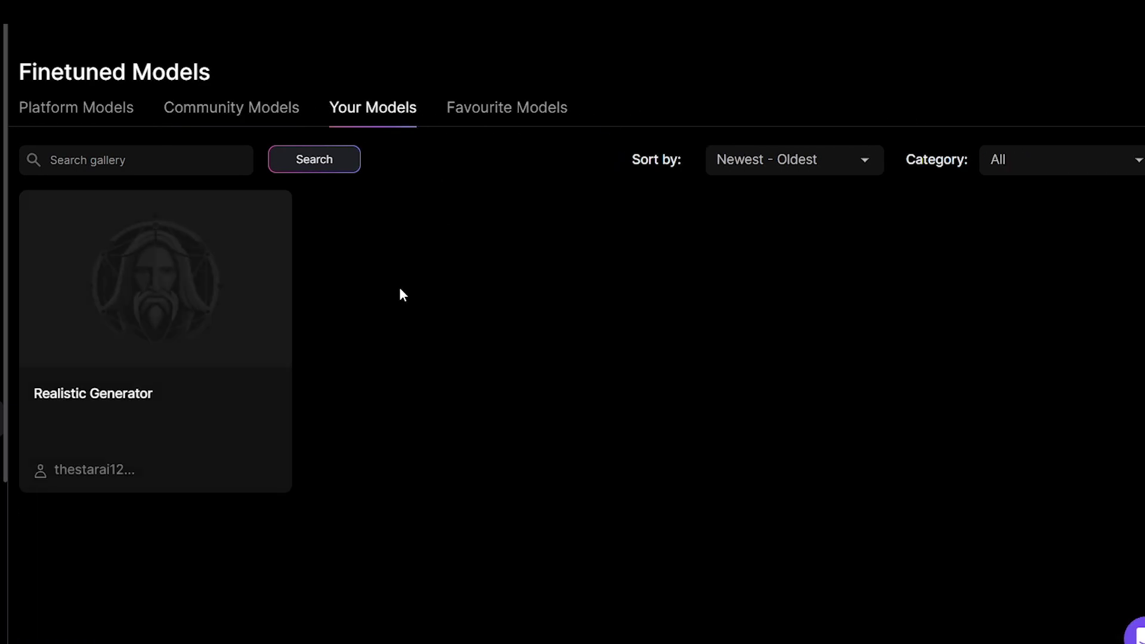
mouse_move(215, 215)
mouse_move(169, 292)
click(223, 333)
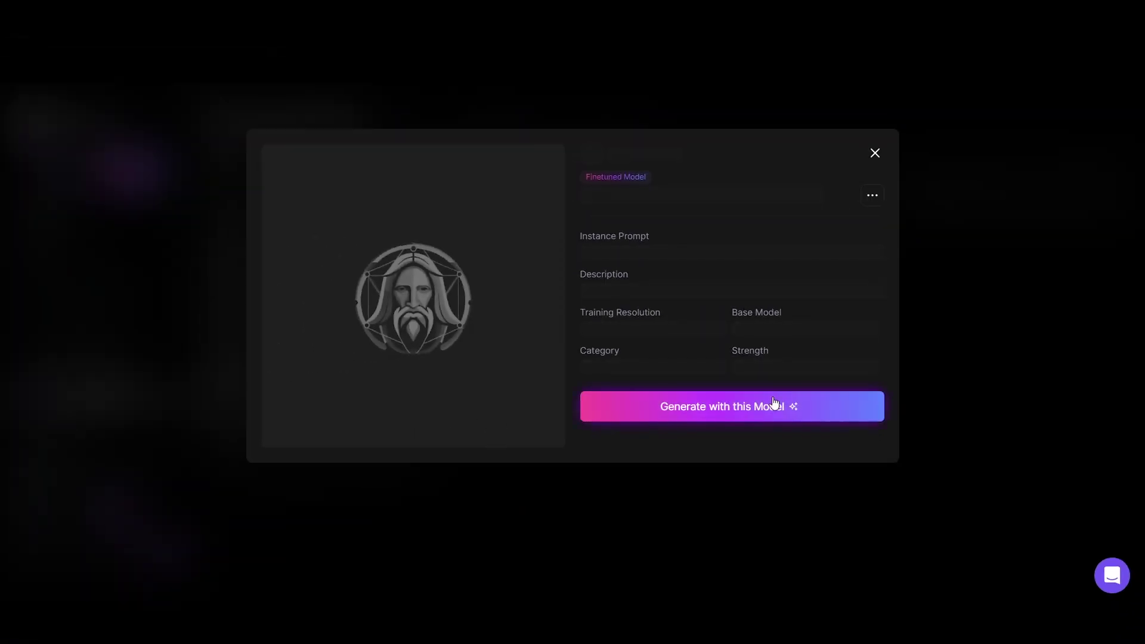
- Generate images from the prompt 'Canadian girl with brown hair,' with Realistic Generator and enlarge the first portrait
click(769, 405)
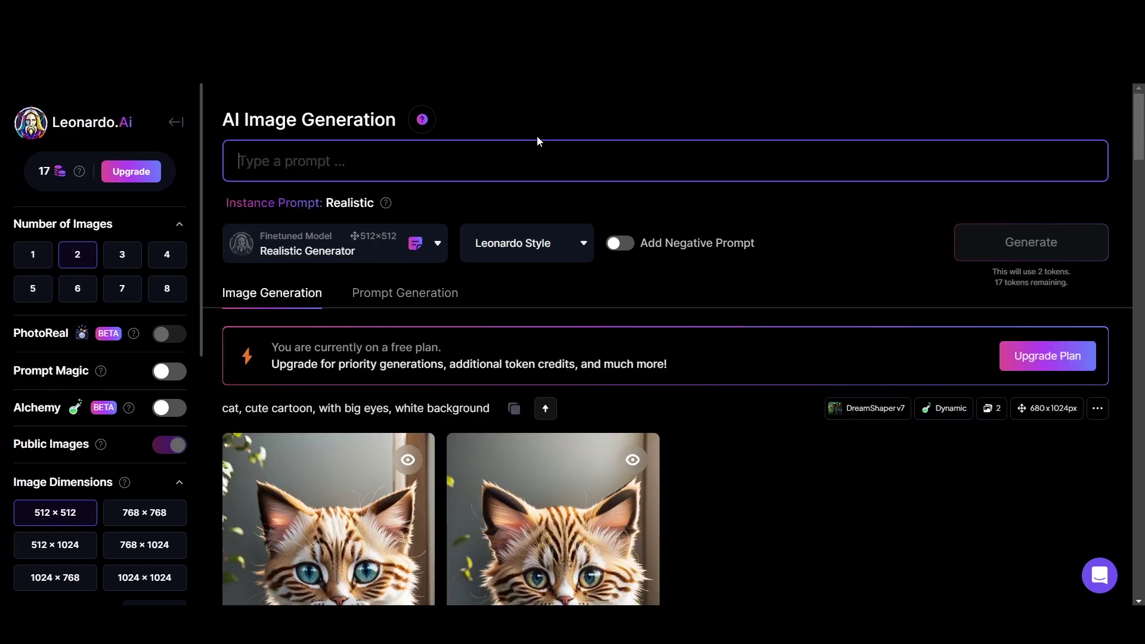
text(Canadian girl with)
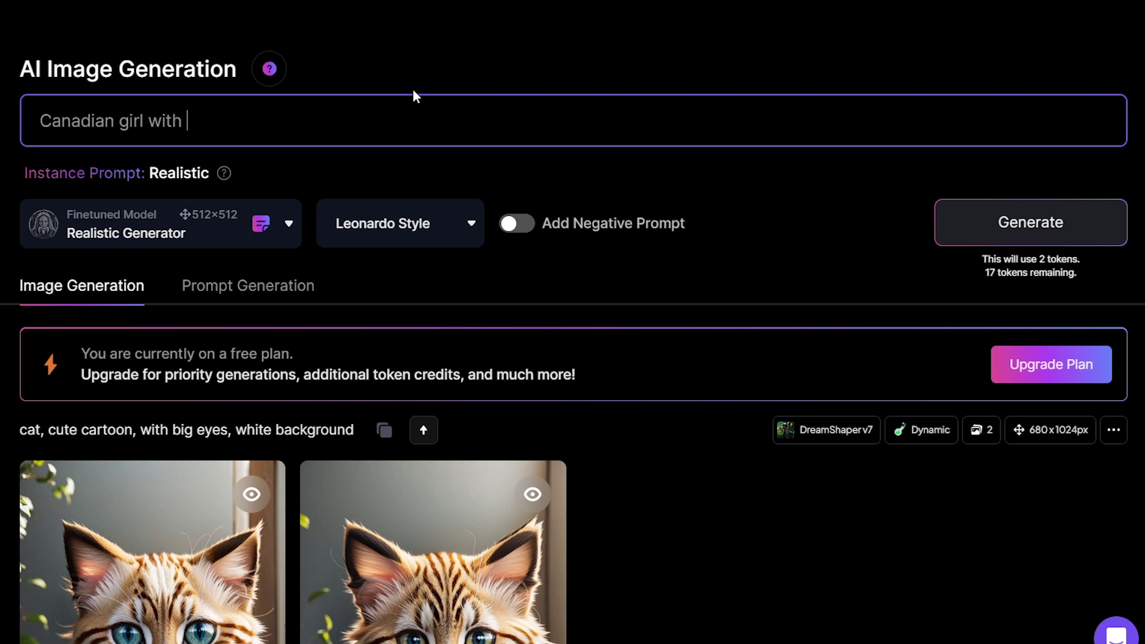
text(brown hair,)
click(984, 234)
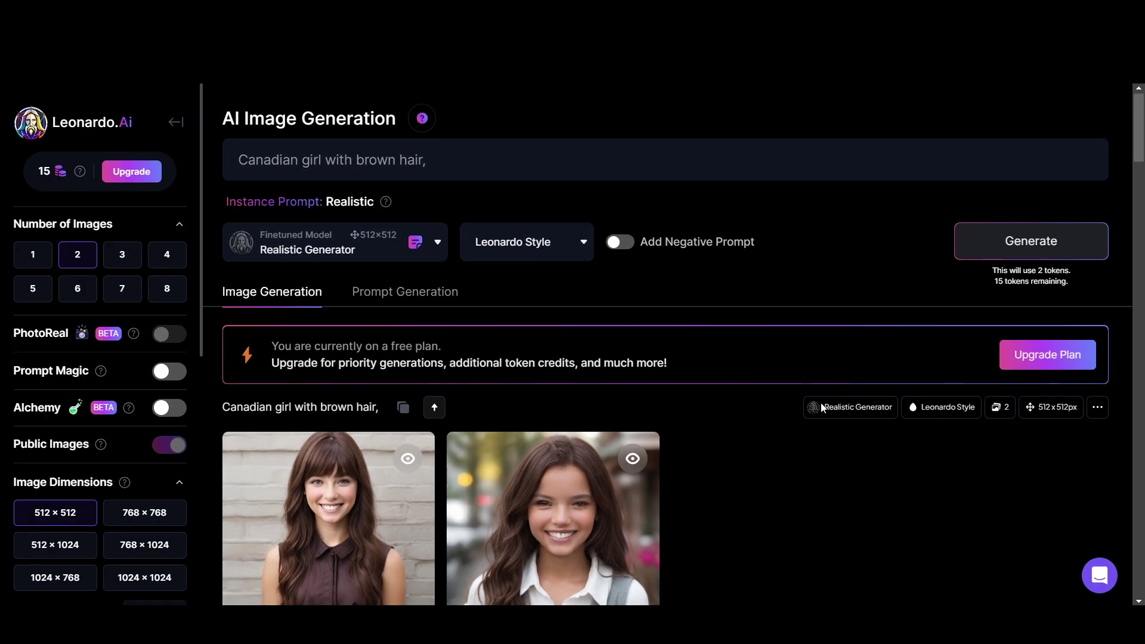
scroll(821, 408, down, 2)
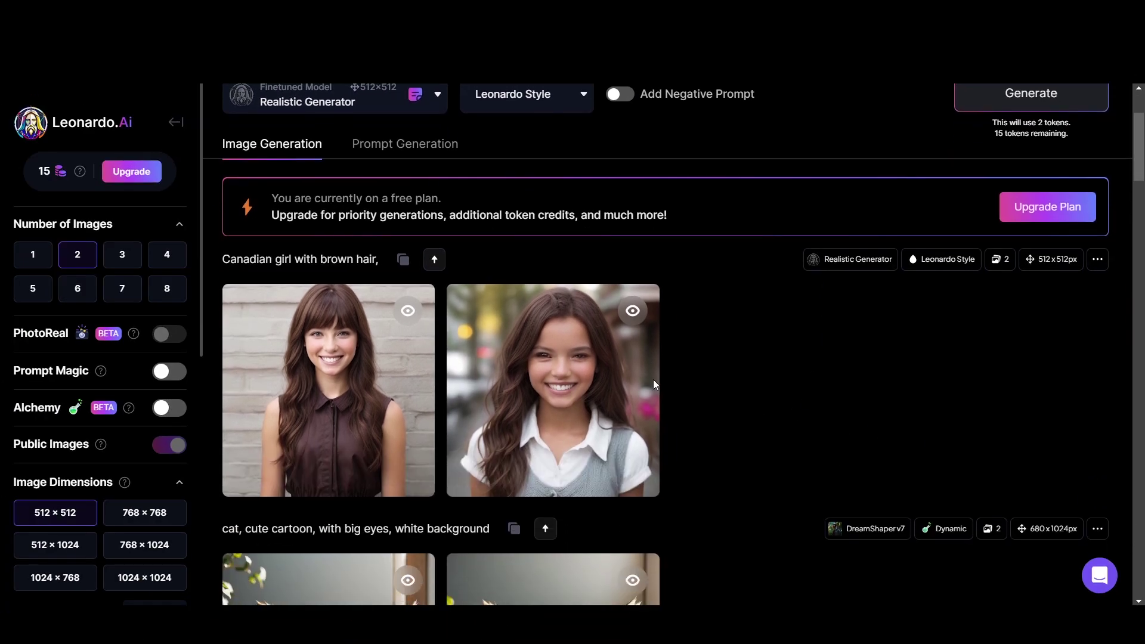
click(367, 405)
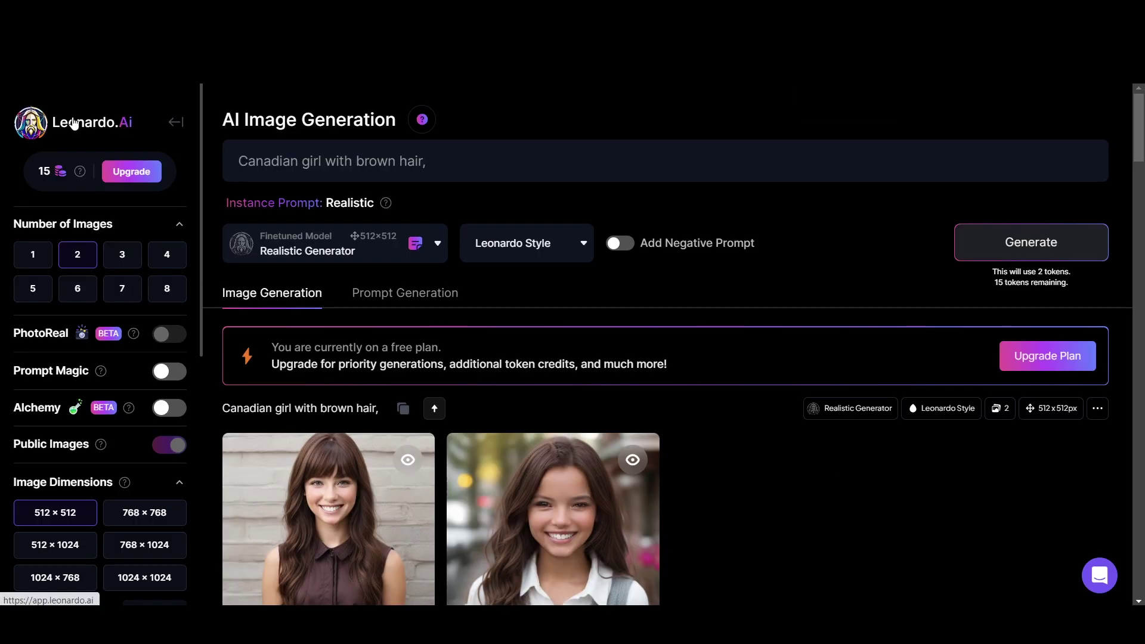
- Go to the Leonardo.Ai home page's Community Feed and scroll through the trending images
click(80, 121)
click(110, 289)
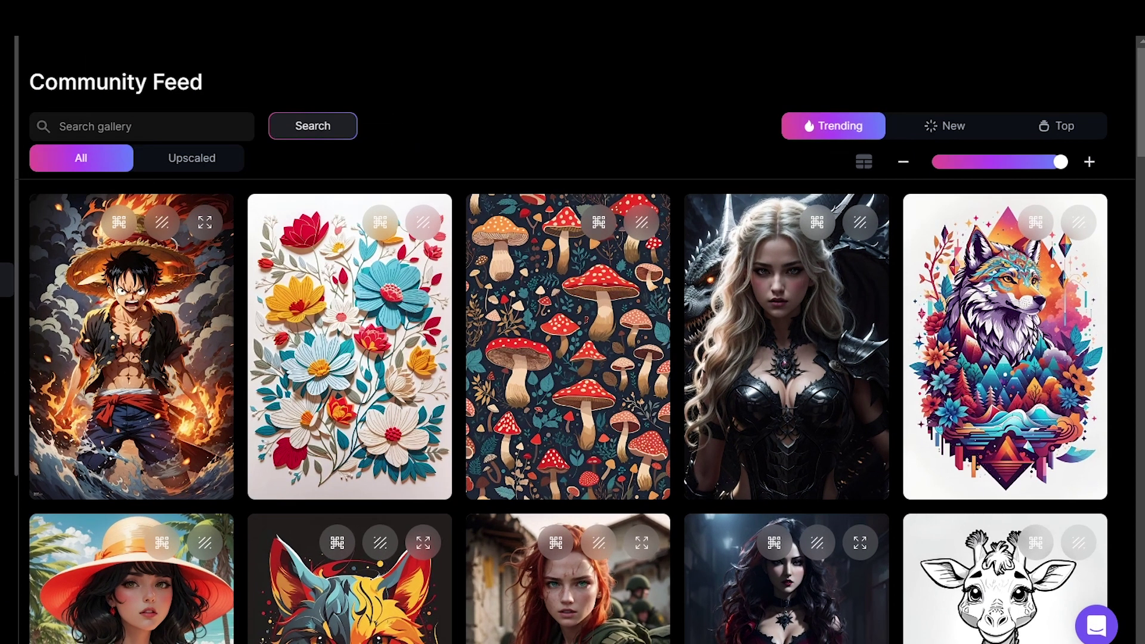
scroll(1113, 186, down, 6)
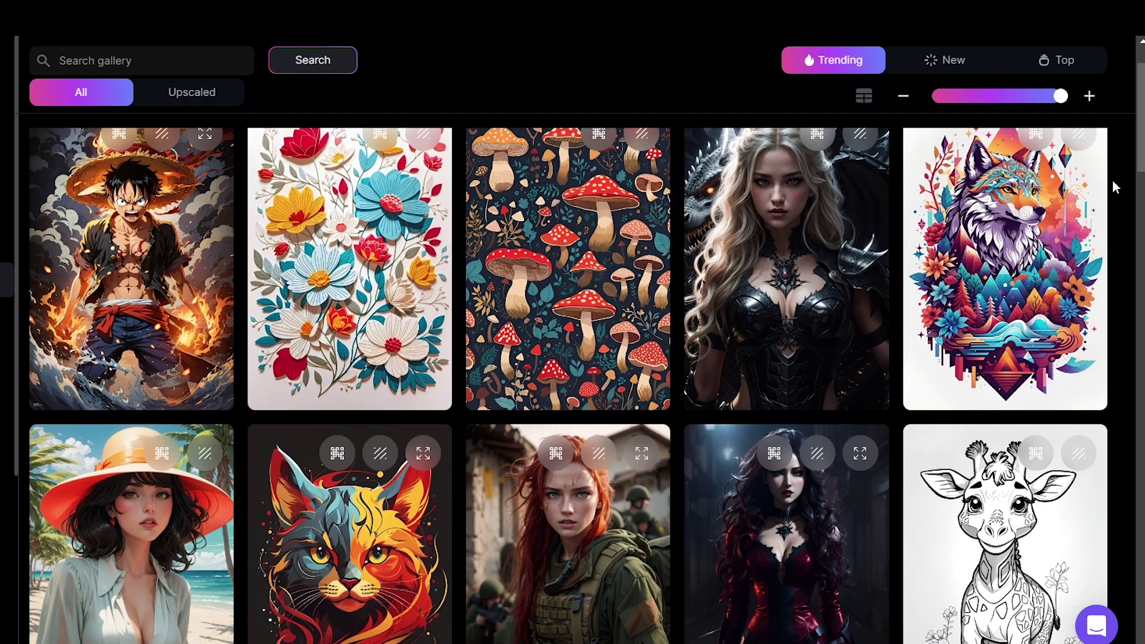
scroll(1111, 180, down, 5)
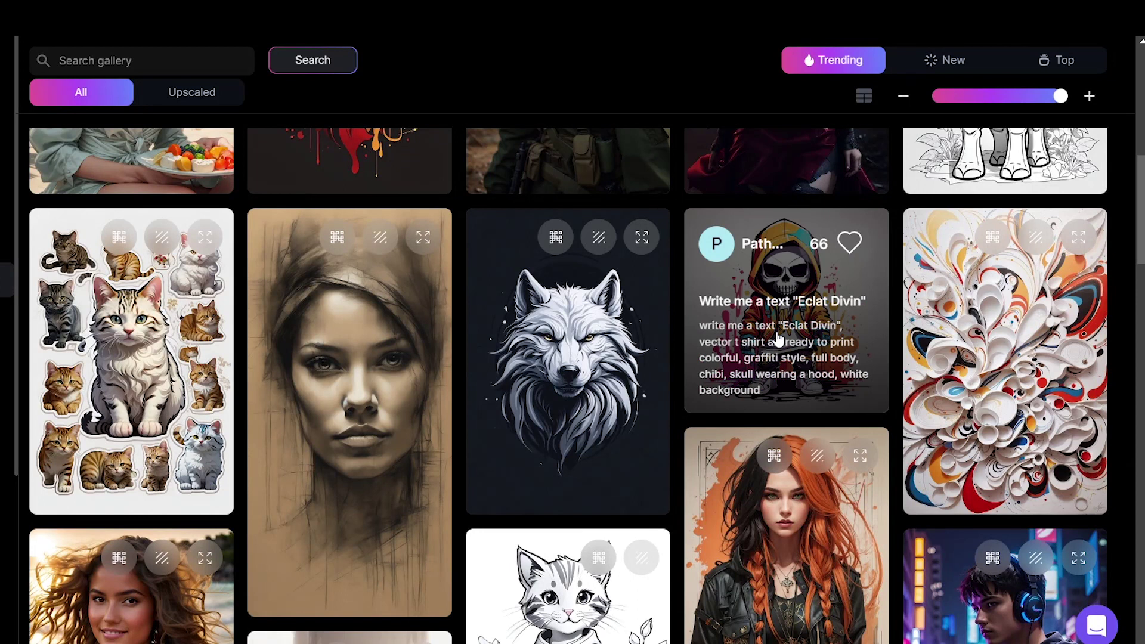
- Inspect the skull hoodie image's details, close them, and keep scrolling the feed
click(778, 337)
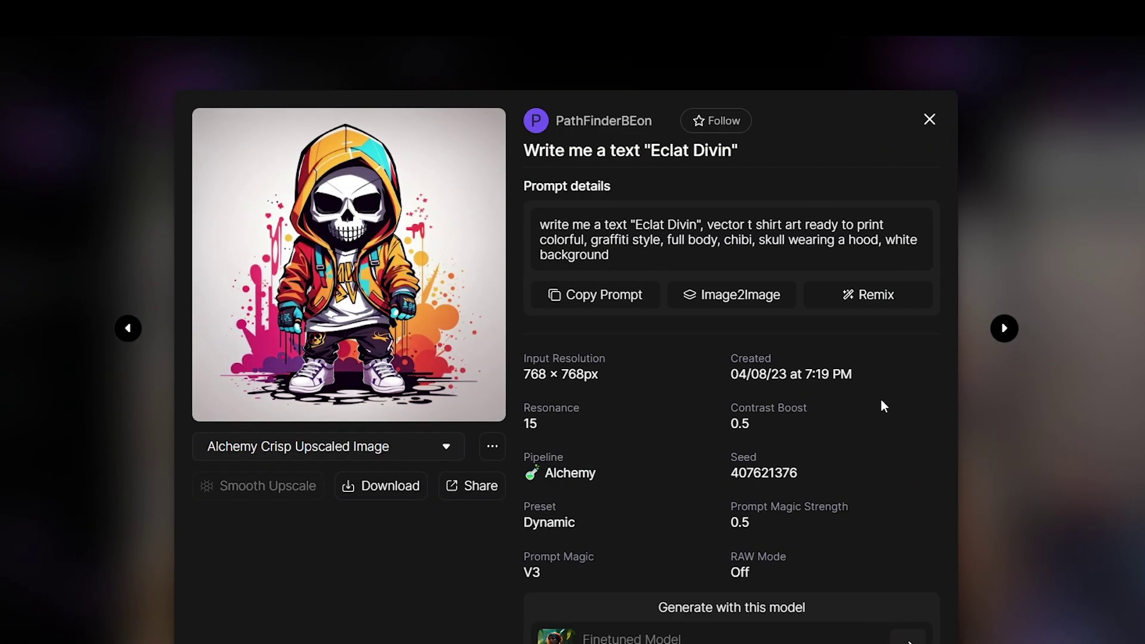
scroll(894, 402, down, 3)
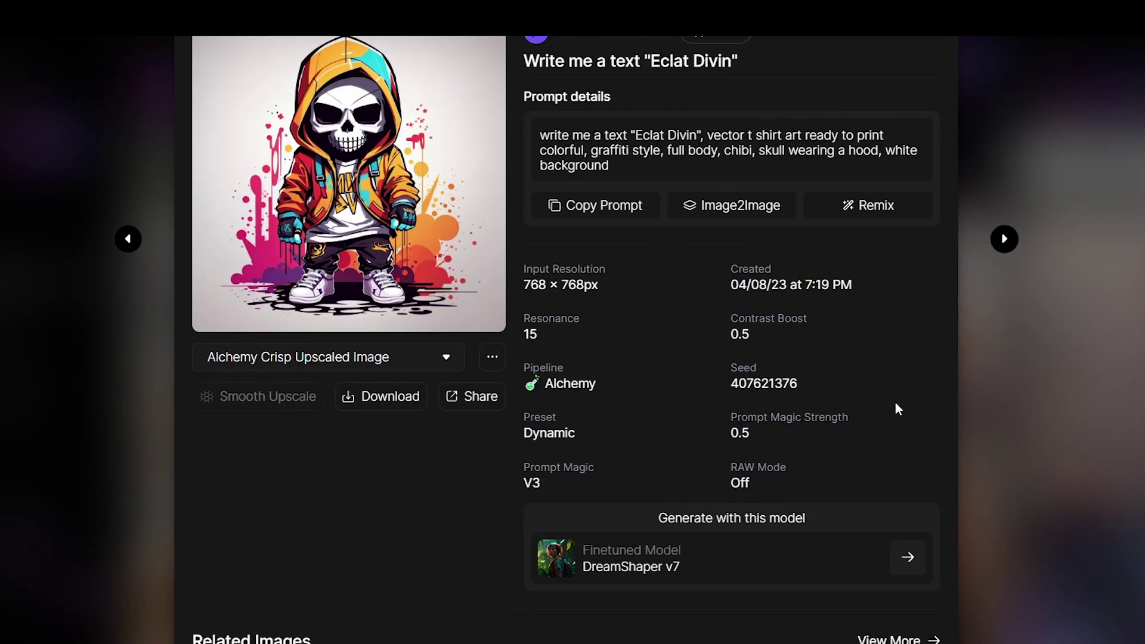
scroll(896, 408, down, 1)
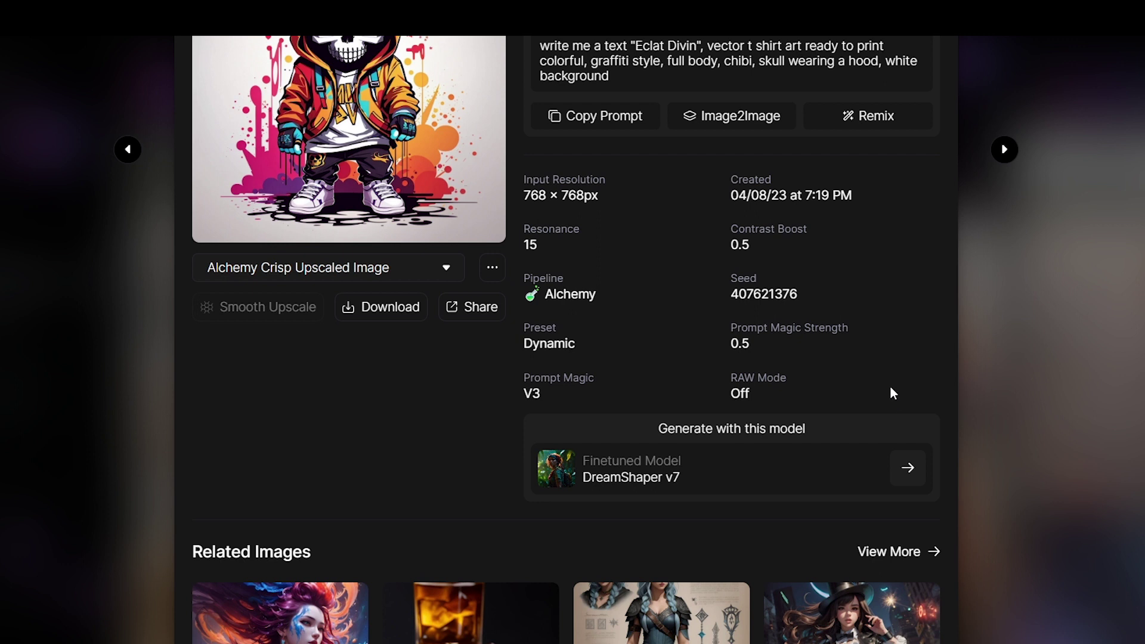
scroll(891, 388, up, 3)
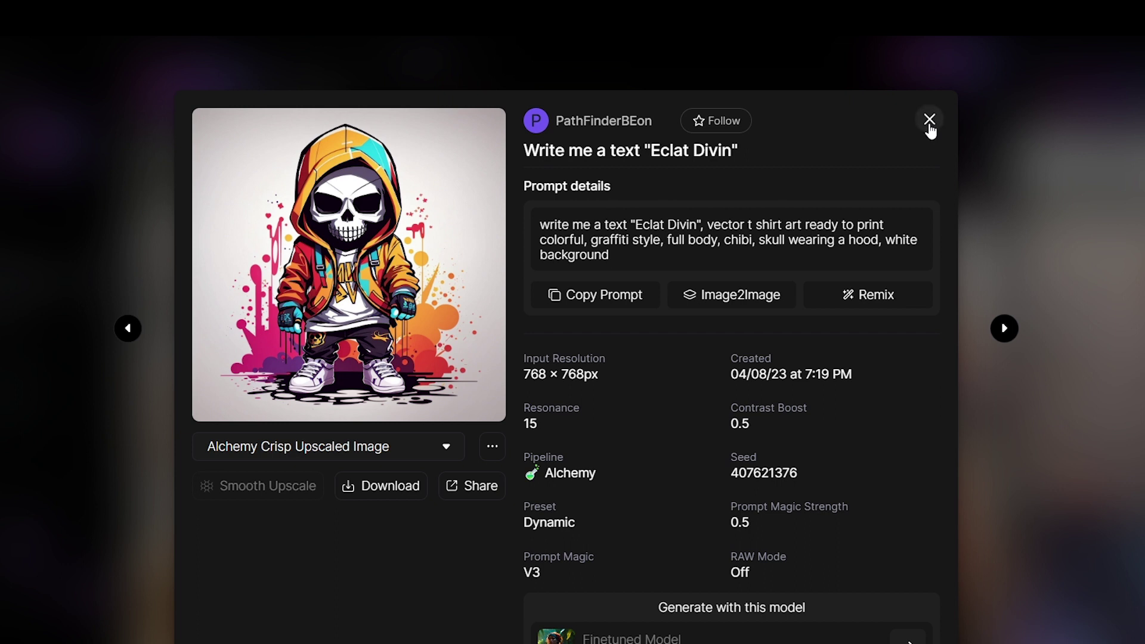
key(Escape)
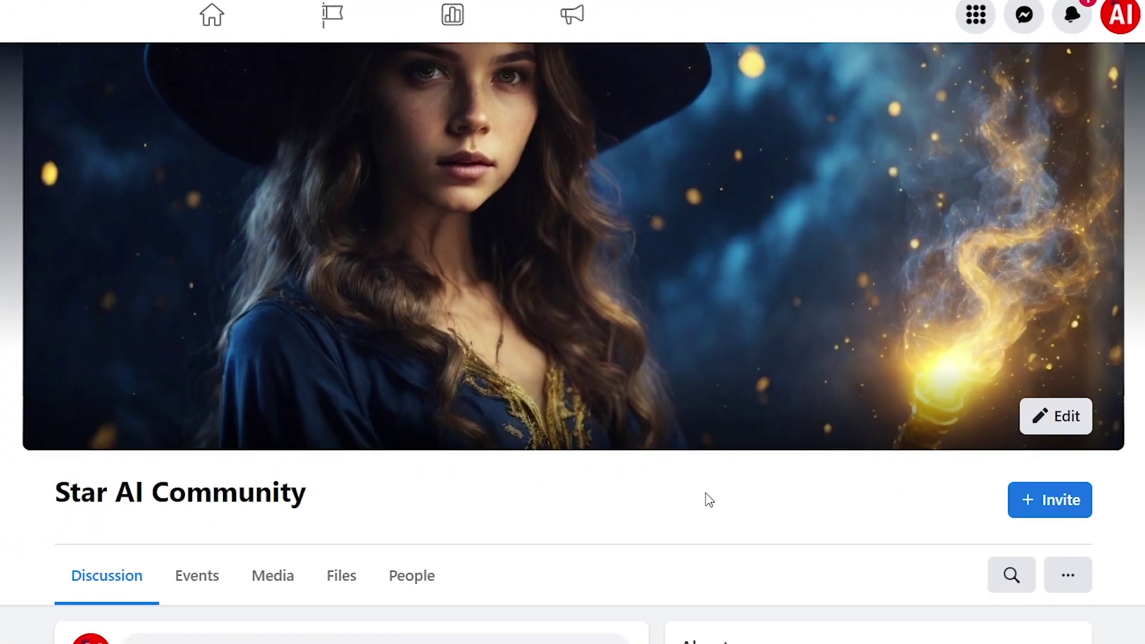
scroll(637, 518, down, 5)
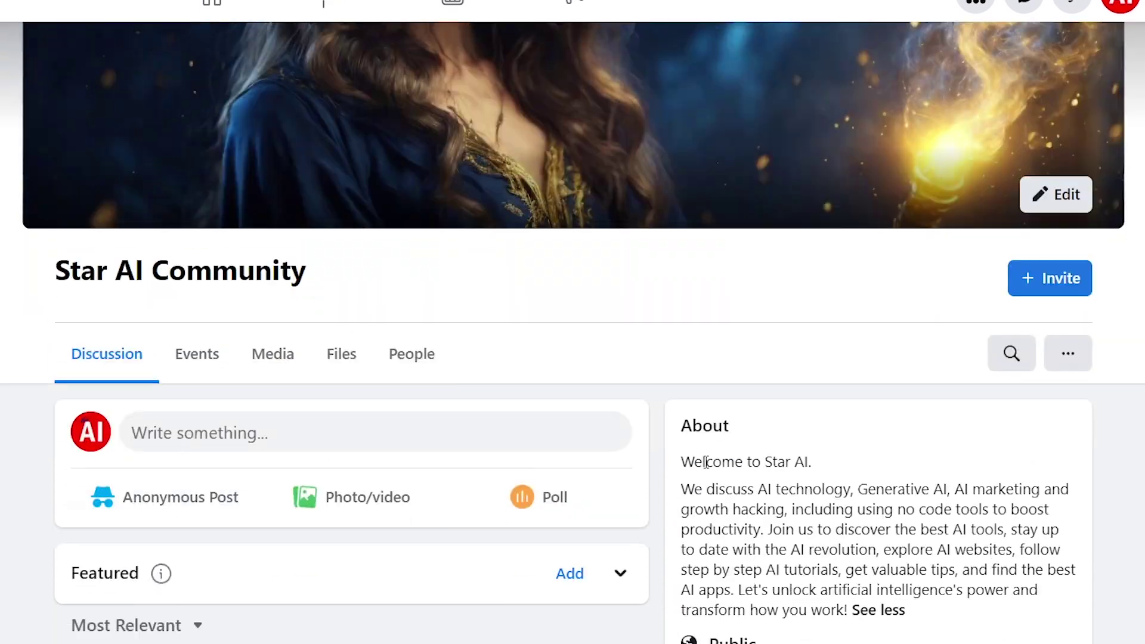
scroll(706, 444, down, 8)
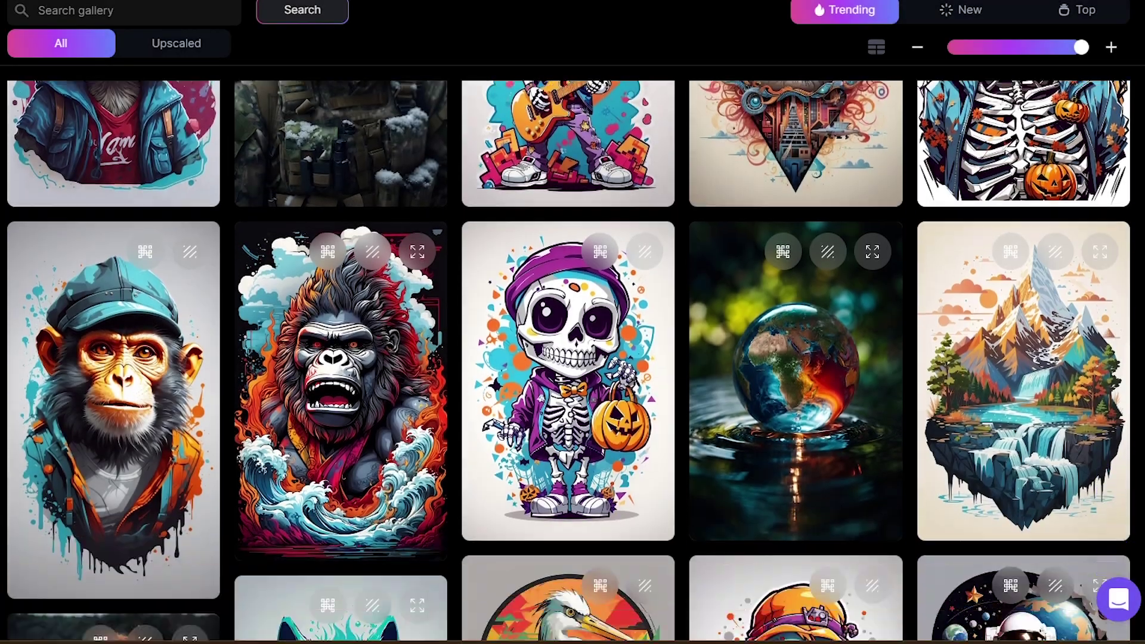
scroll(573, 360, down, 9)
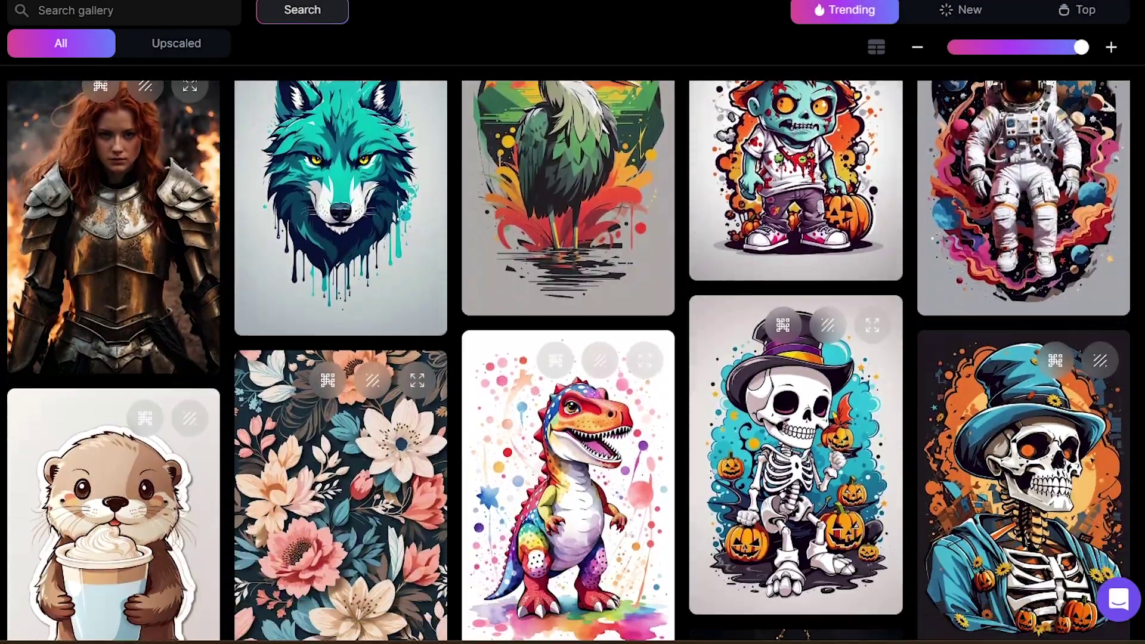
scroll(572, 361, down, 10)
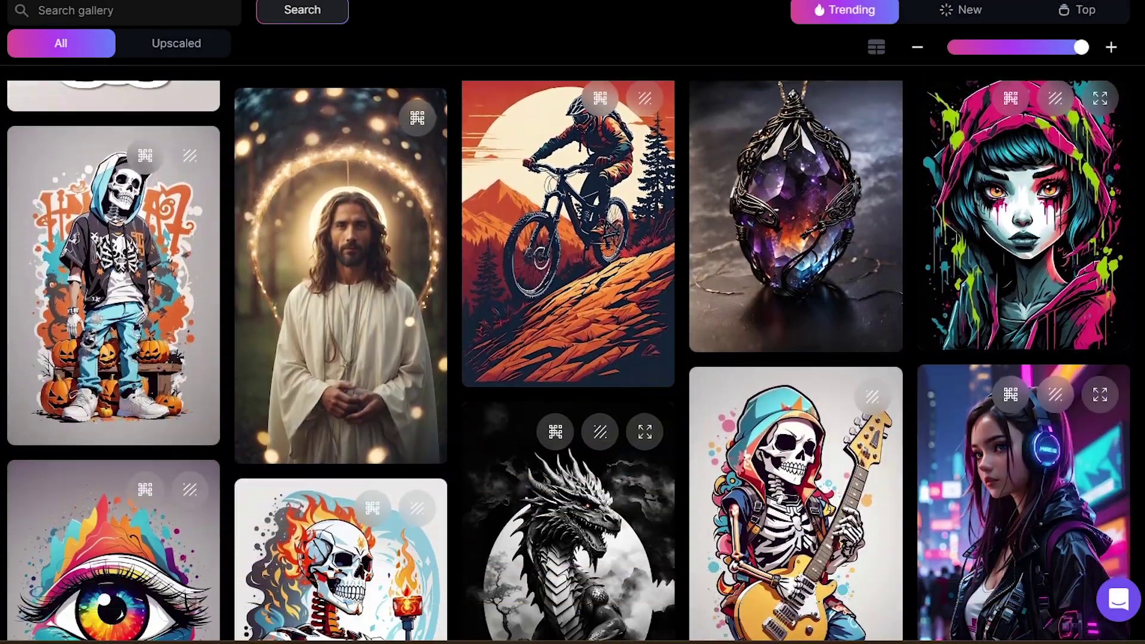
scroll(572, 360, down, 10)
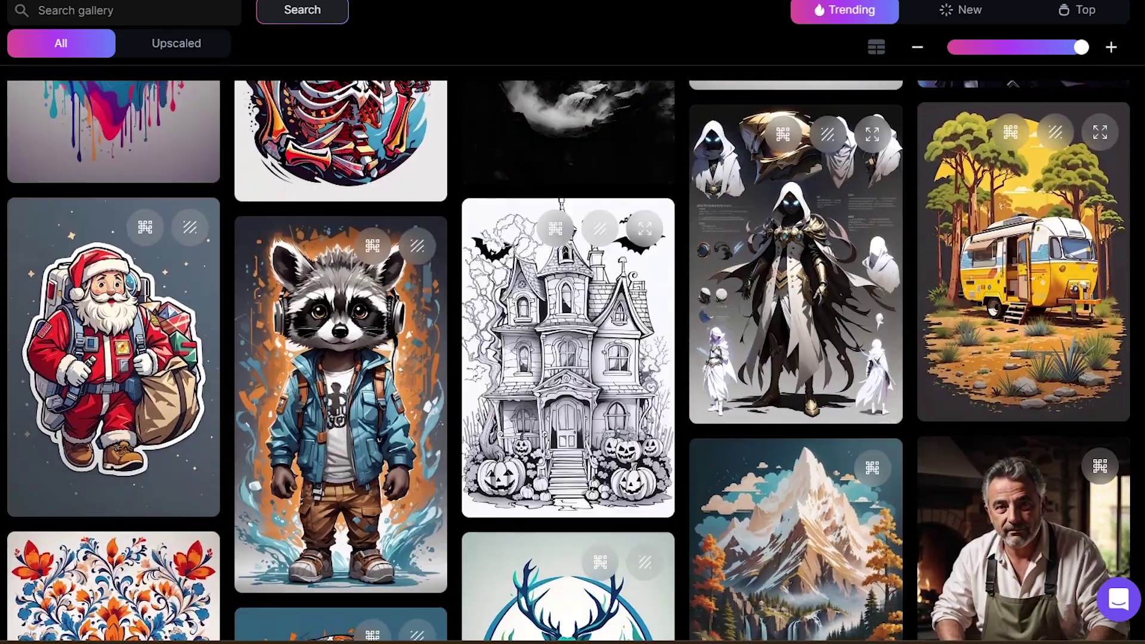
scroll(1127, 205, down, 10)
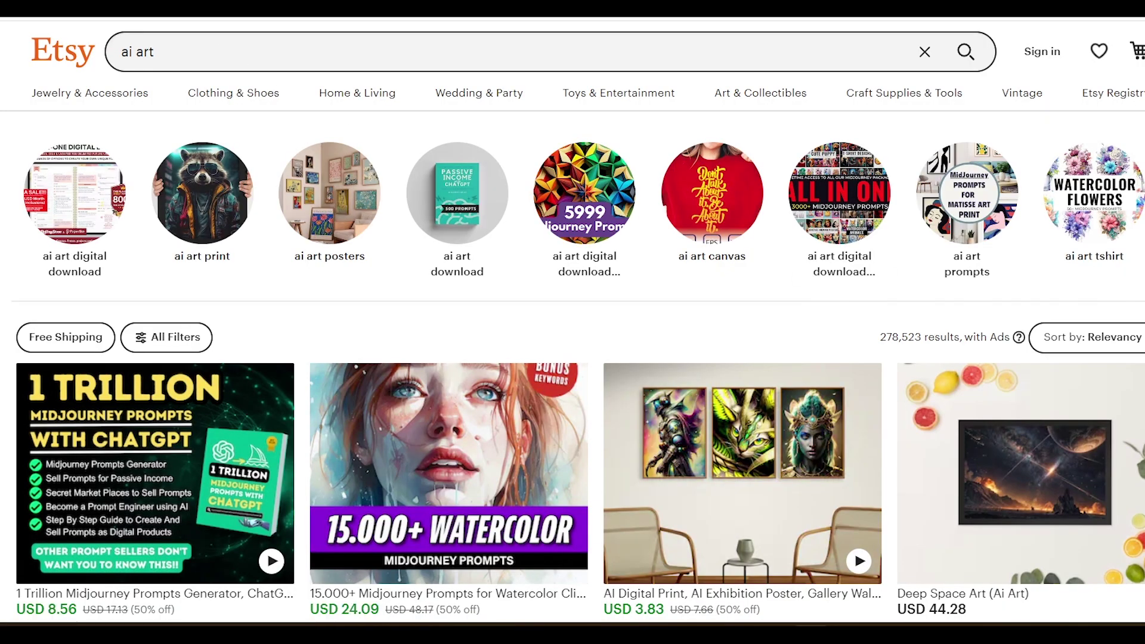
- Scroll down through the Fiverr 'ai art' gig listings priced from $15 to $100
scroll(573, 334, down, 3)
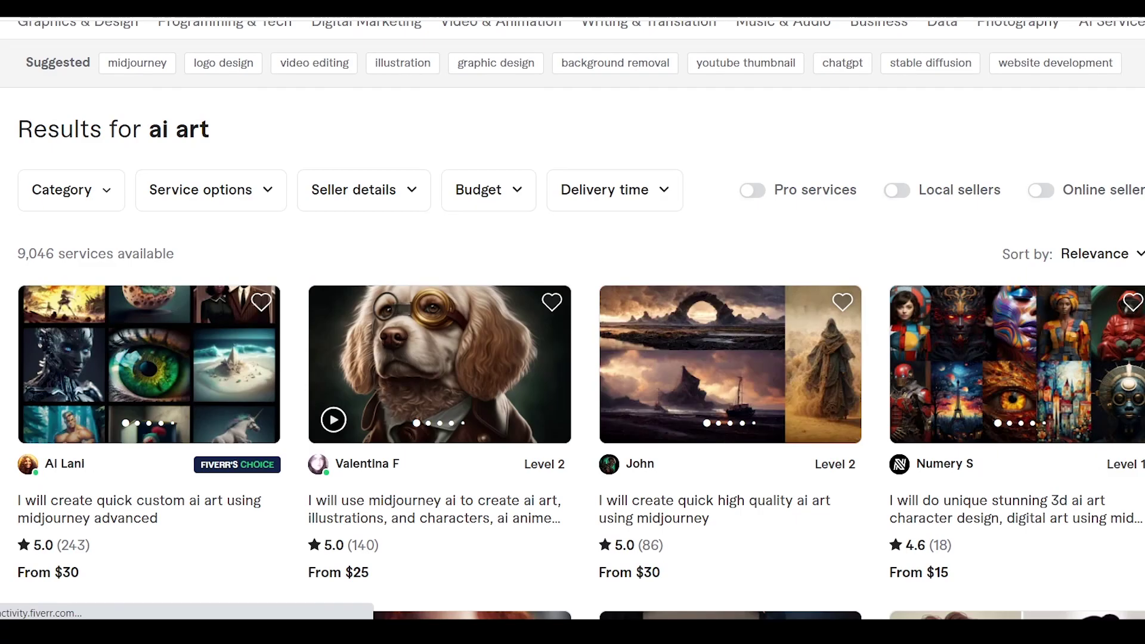
scroll(573, 334, down, 2)
scroll(572, 334, down, 1)
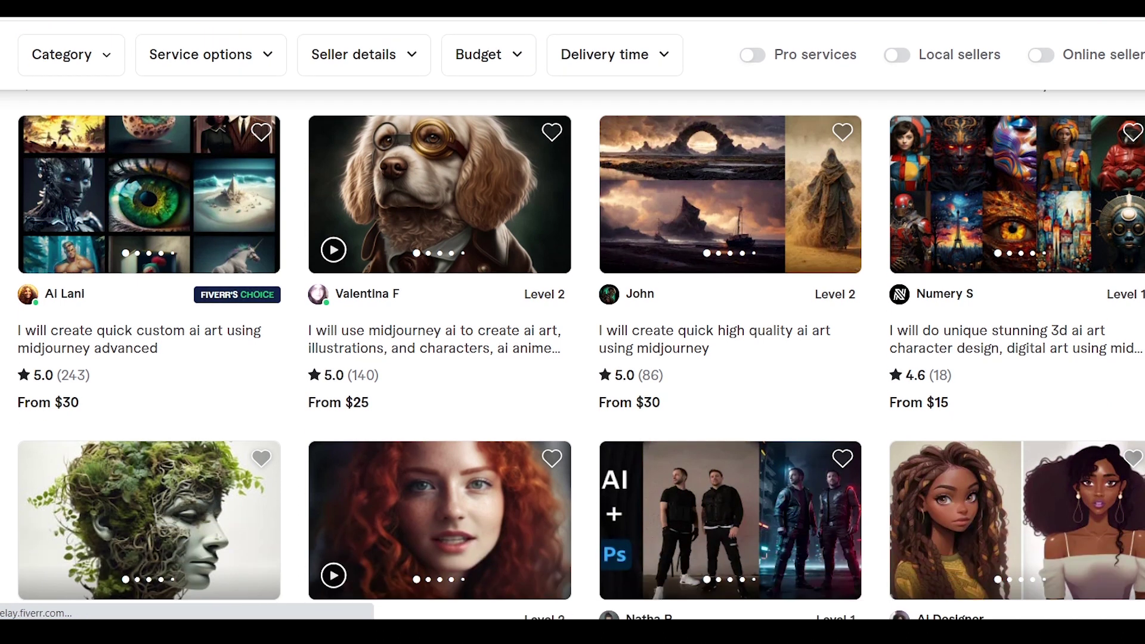
scroll(573, 334, down, 1)
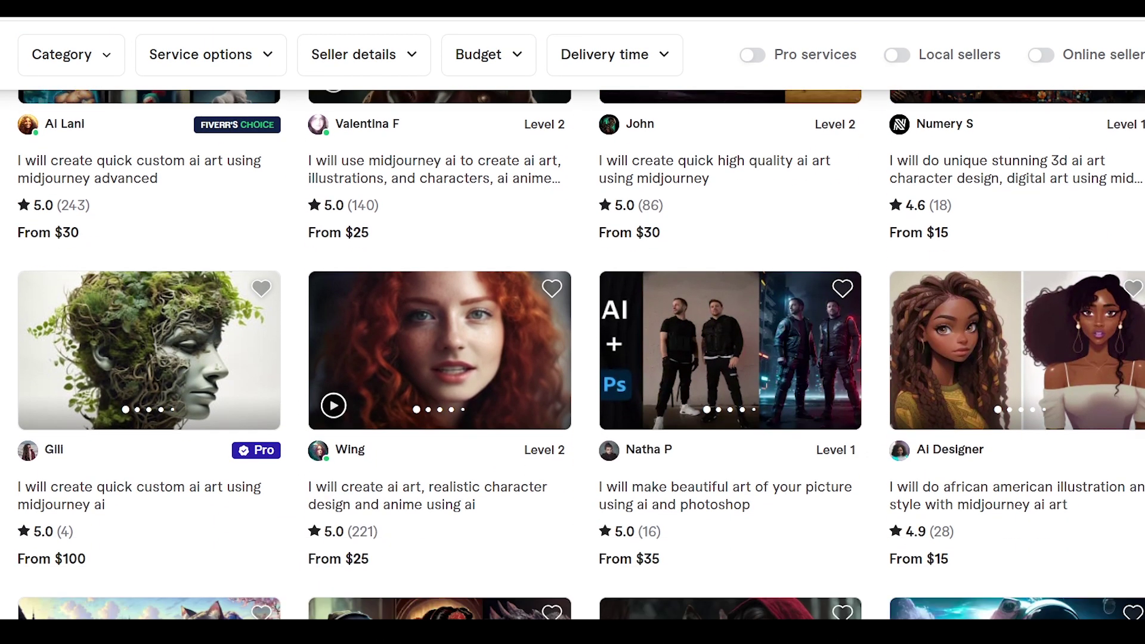